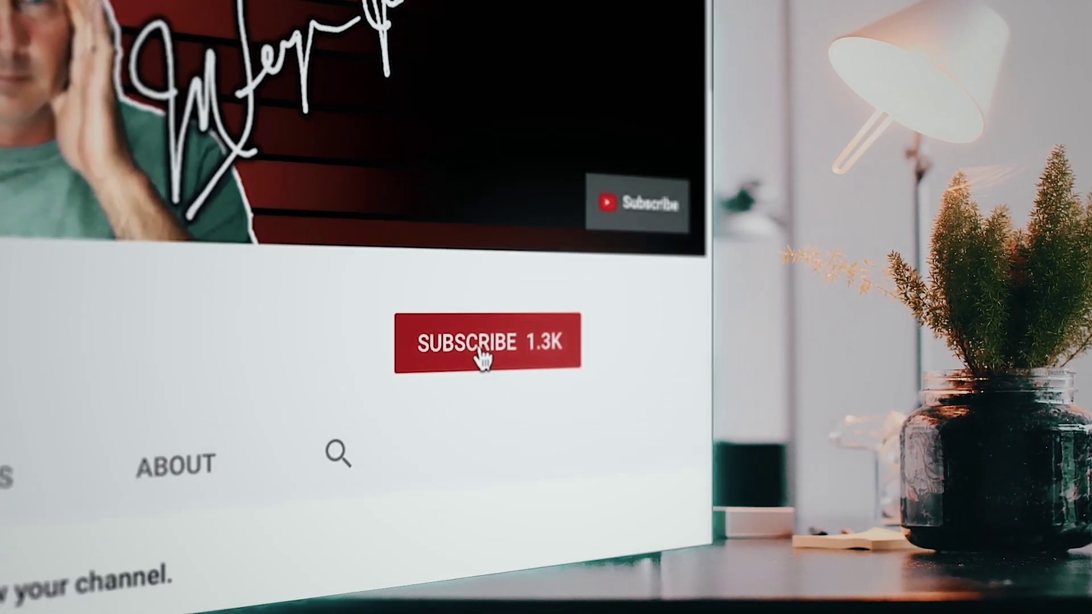
pyautogui.click(921, 226)
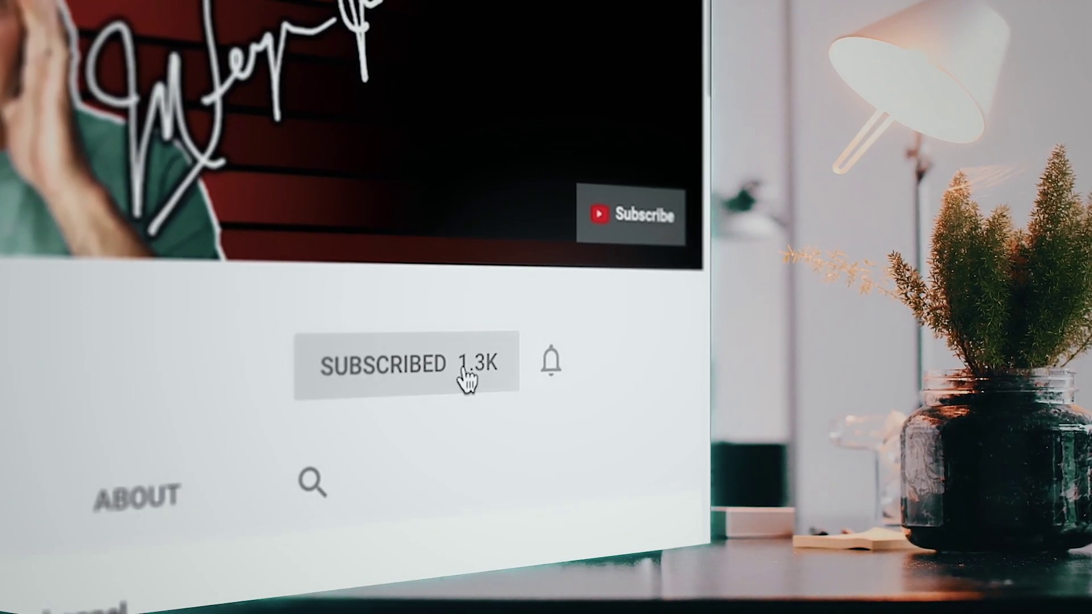
pyautogui.click(555, 367)
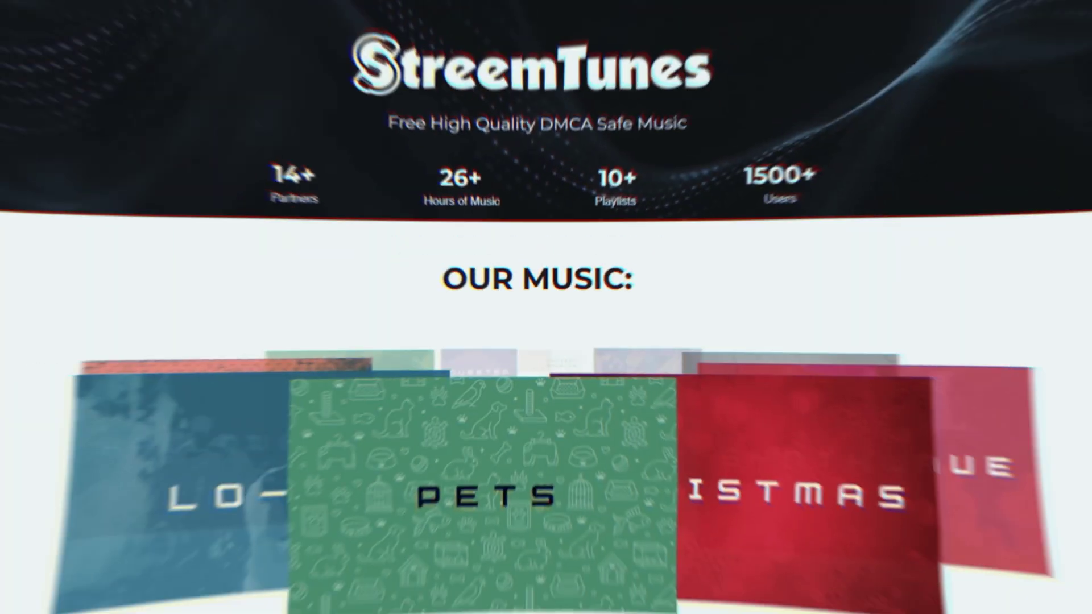
# - Look through the StreemTunes website's music playlists and its Music Education page
pyautogui.scroll(-4, 289, 212)
pyautogui.scroll(-8, 289, 216)
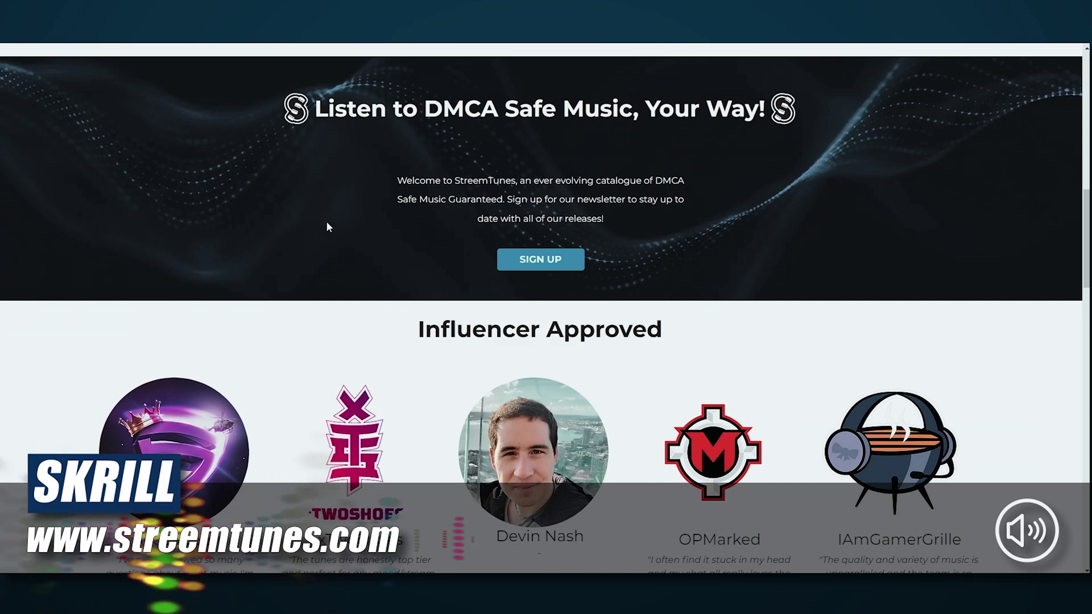
pyautogui.scroll(-10, 645, 148)
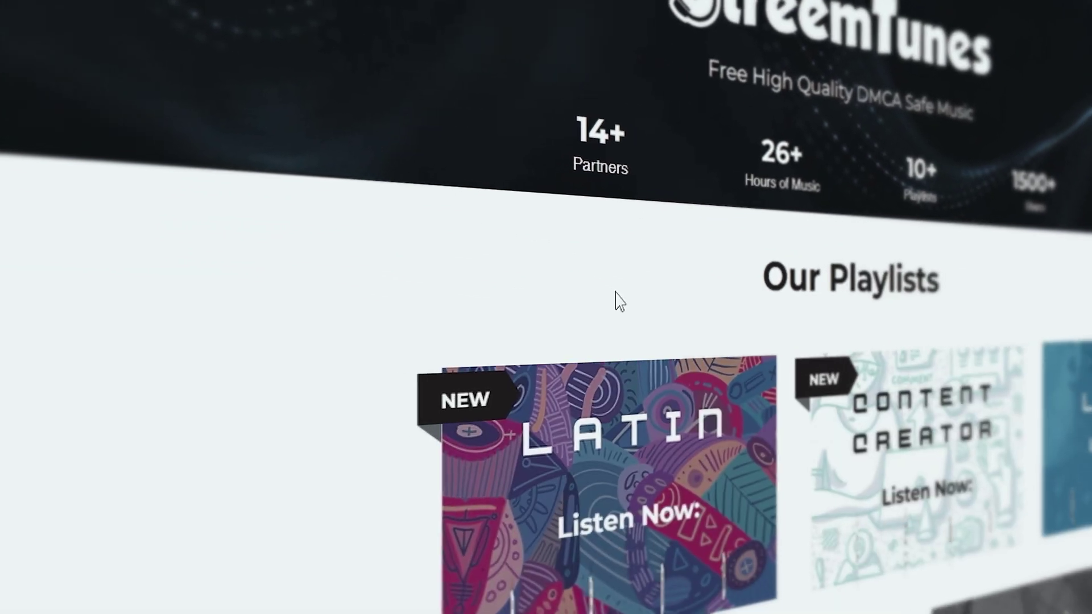
pyautogui.scroll(-4, 66, 459)
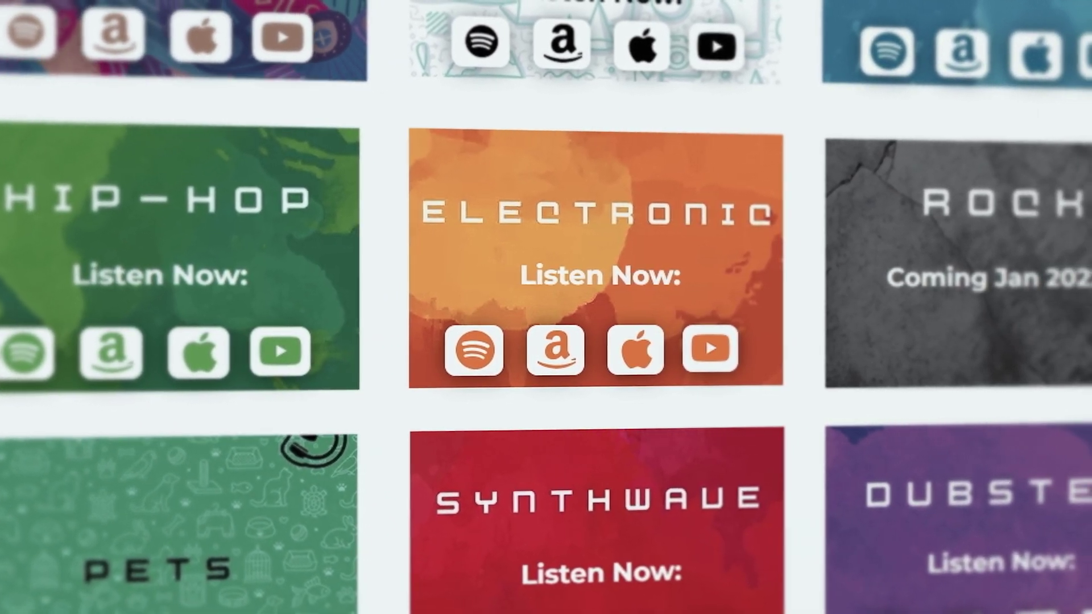
pyautogui.scroll(-4, 283, 39)
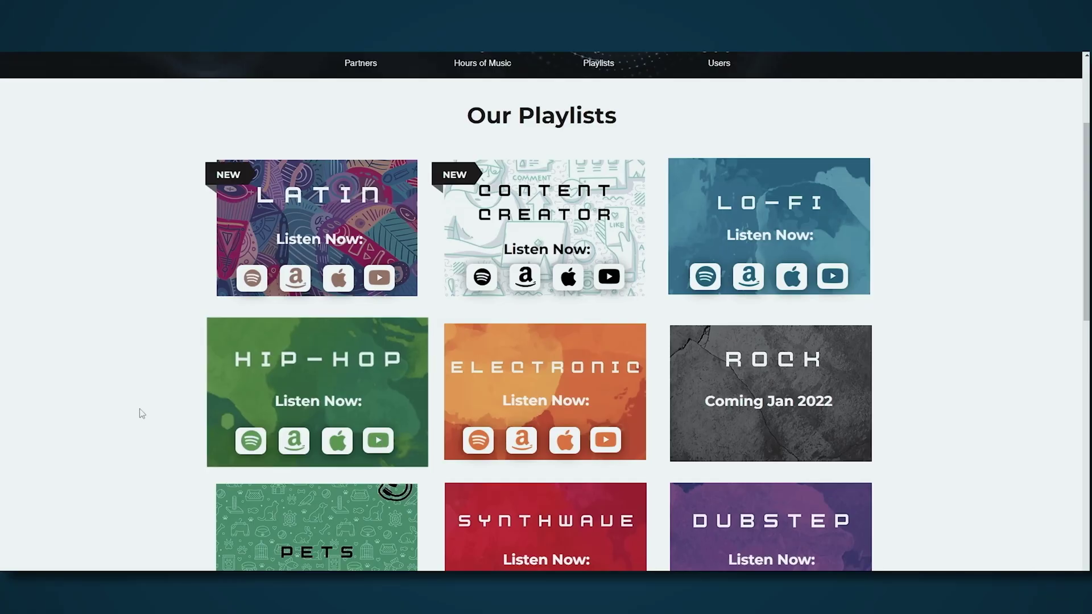
pyautogui.scroll(3, 139, 409)
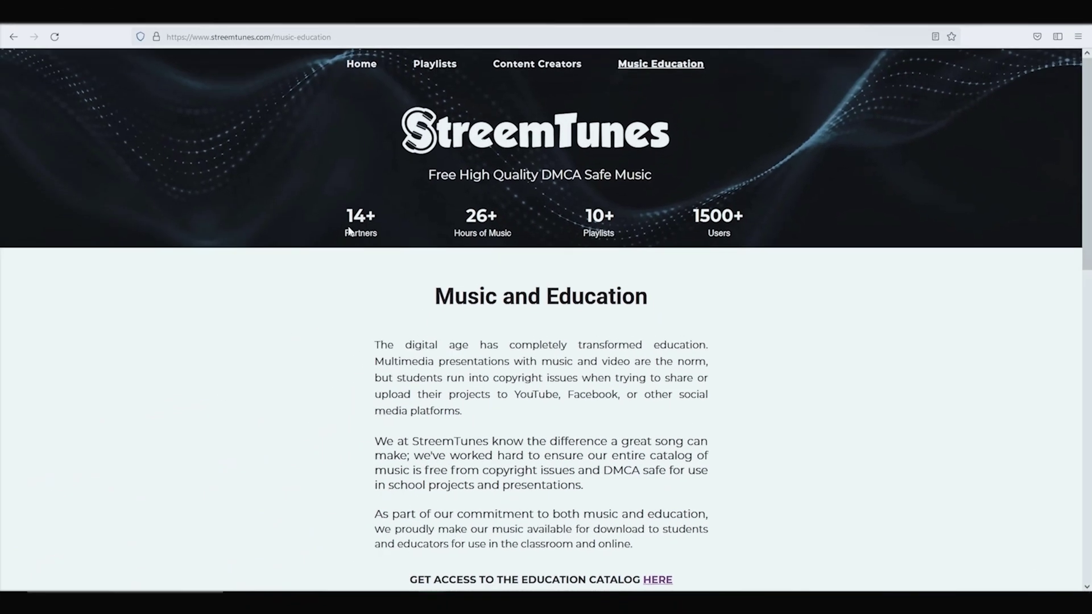
pyautogui.scroll(-5, 292, 239)
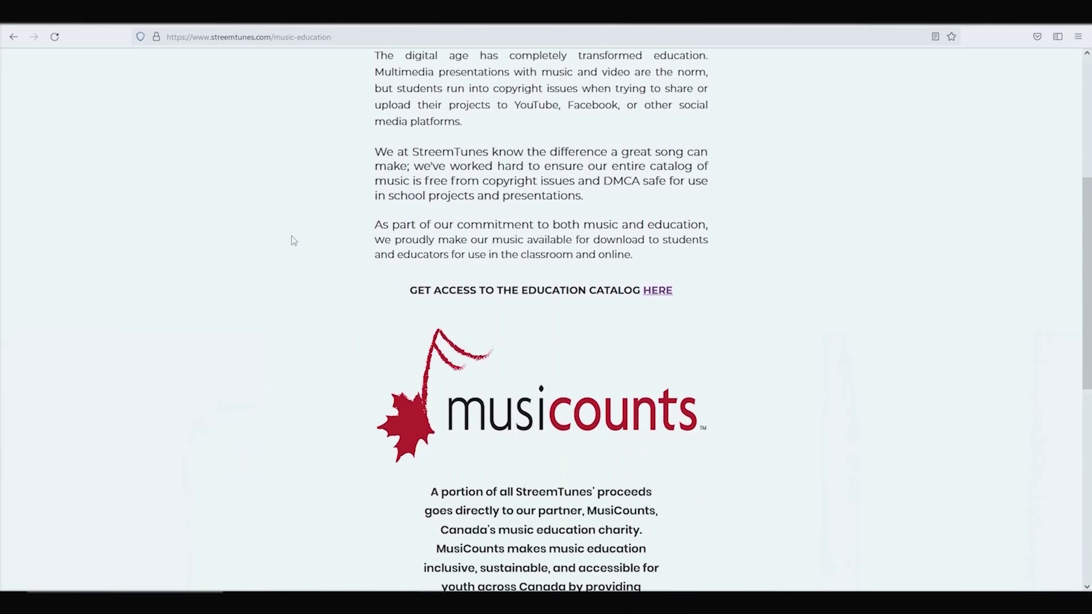
pyautogui.scroll(-7, 294, 240)
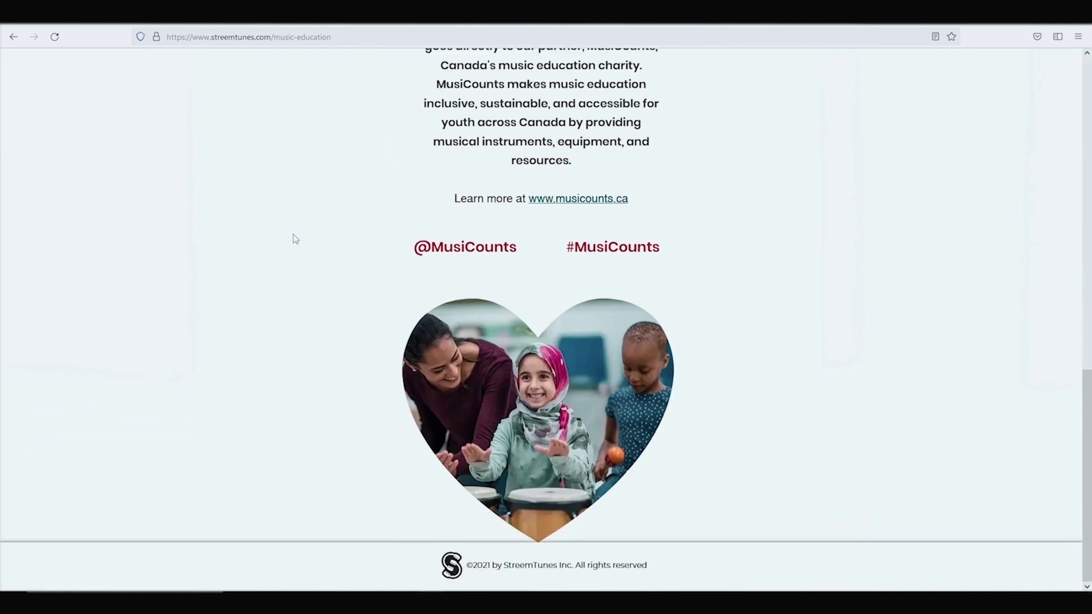
pyautogui.scroll(4, 295, 239)
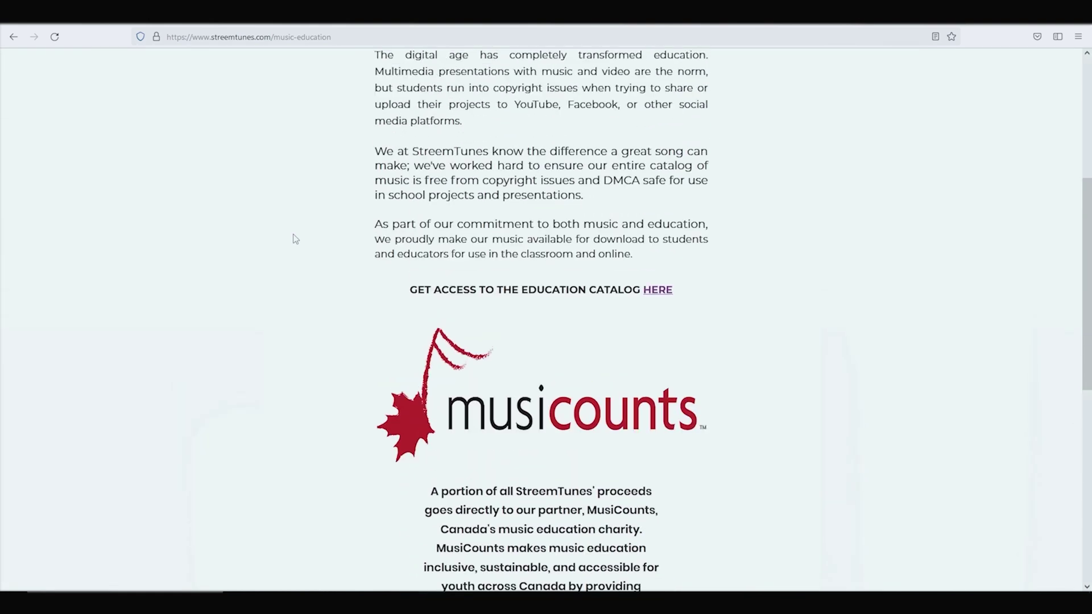
pyautogui.scroll(5, 295, 239)
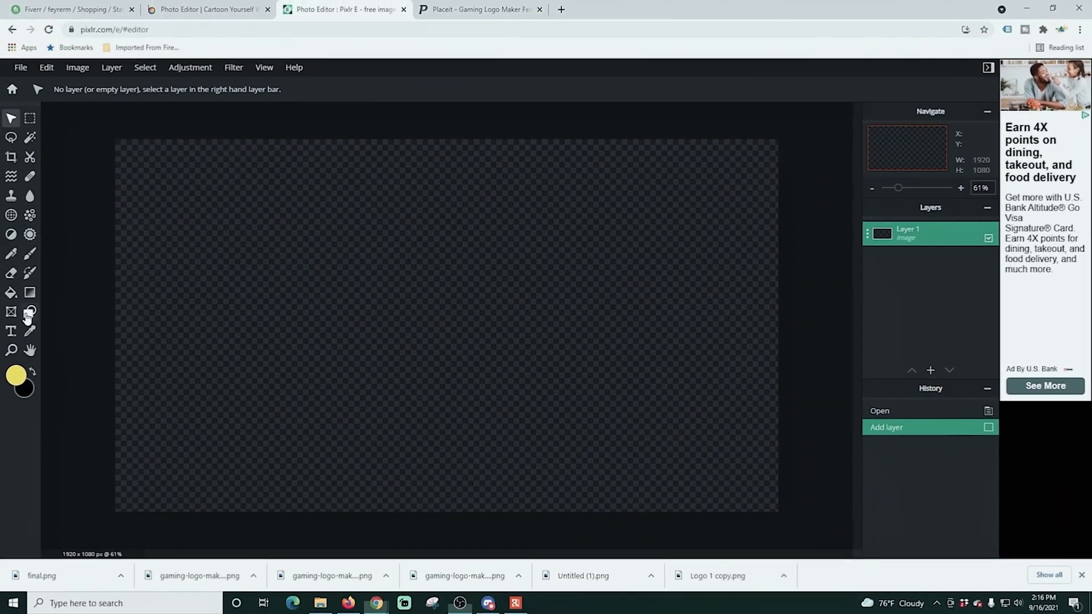
# - Set up the Shape tool to draw a custom rounded five-pointed star with a white #FFFFFF fill
pyautogui.click(29, 312)
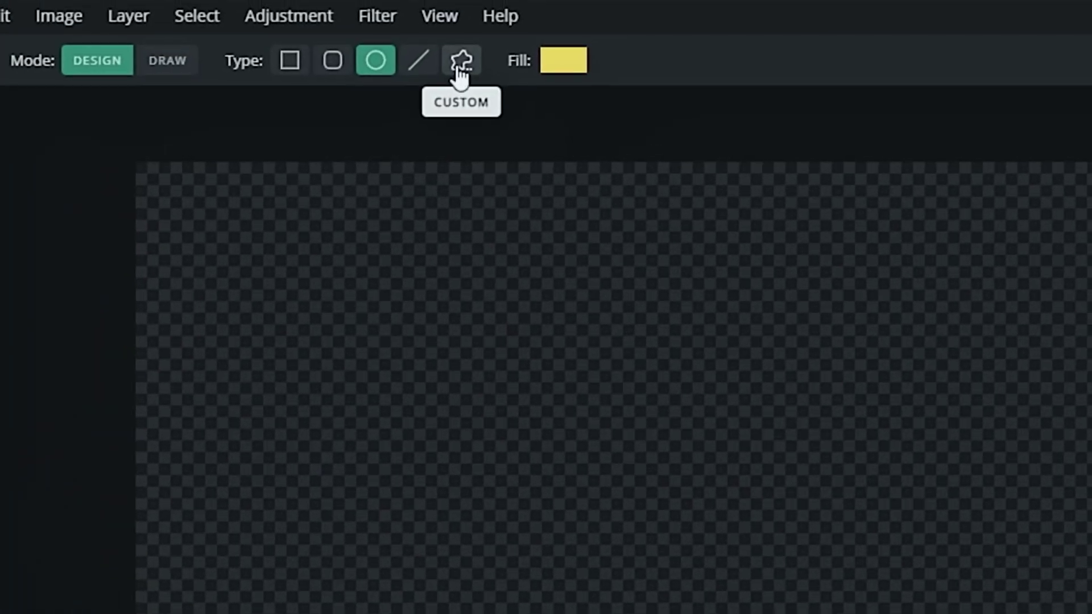
pyautogui.click(461, 60)
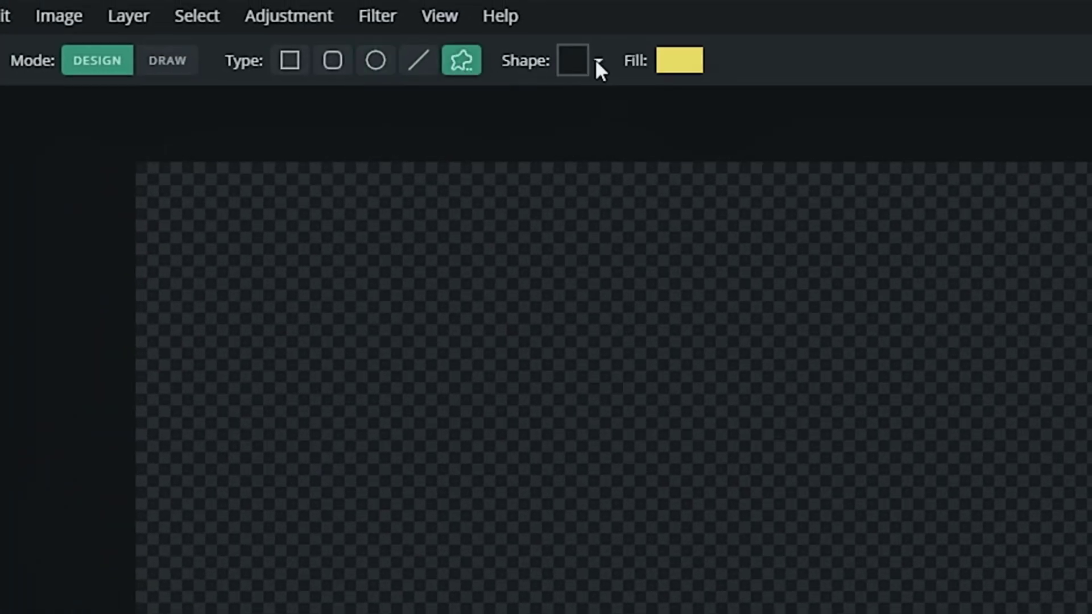
pyautogui.click(572, 62)
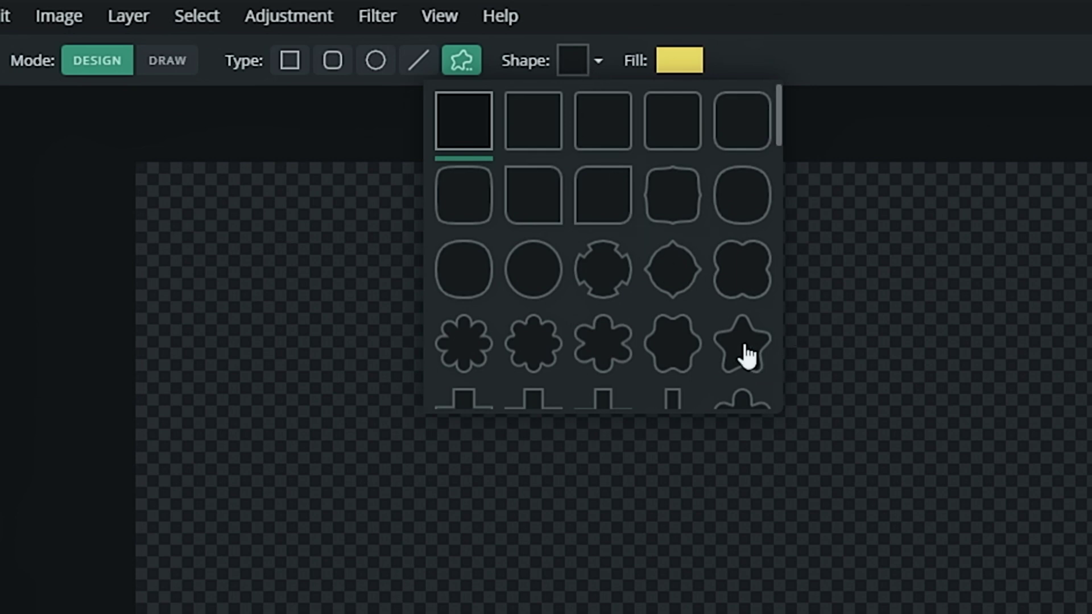
pyautogui.click(304, 453)
pyautogui.click(681, 64)
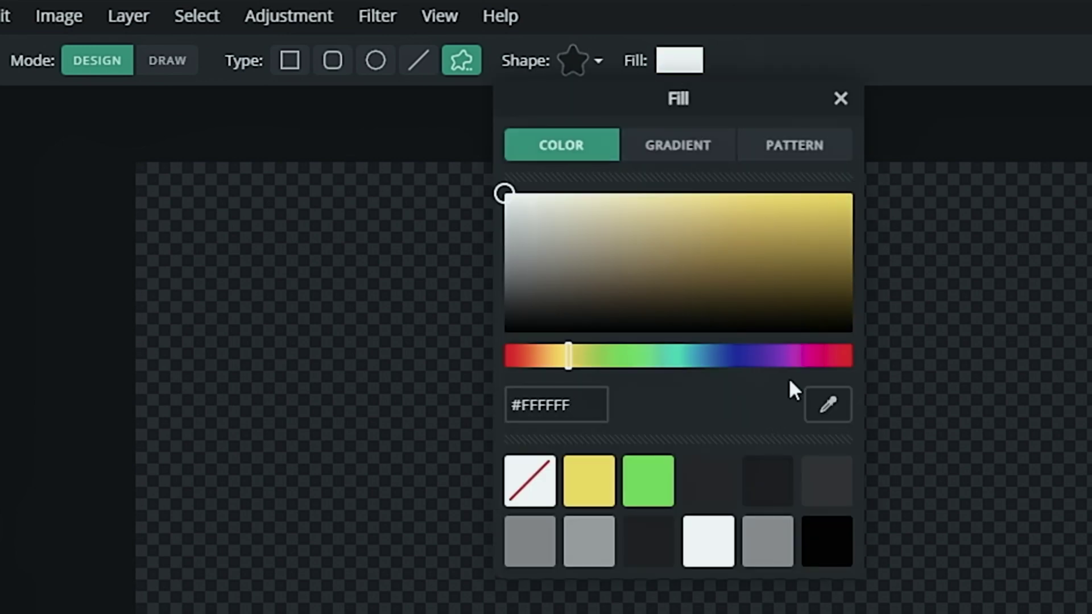
pyautogui.click(841, 102)
# - Draw a large, evenly proportioned star and centre it on the canvas
pyautogui.moveTo(530, 285); pyautogui.dragTo(1091, 613)
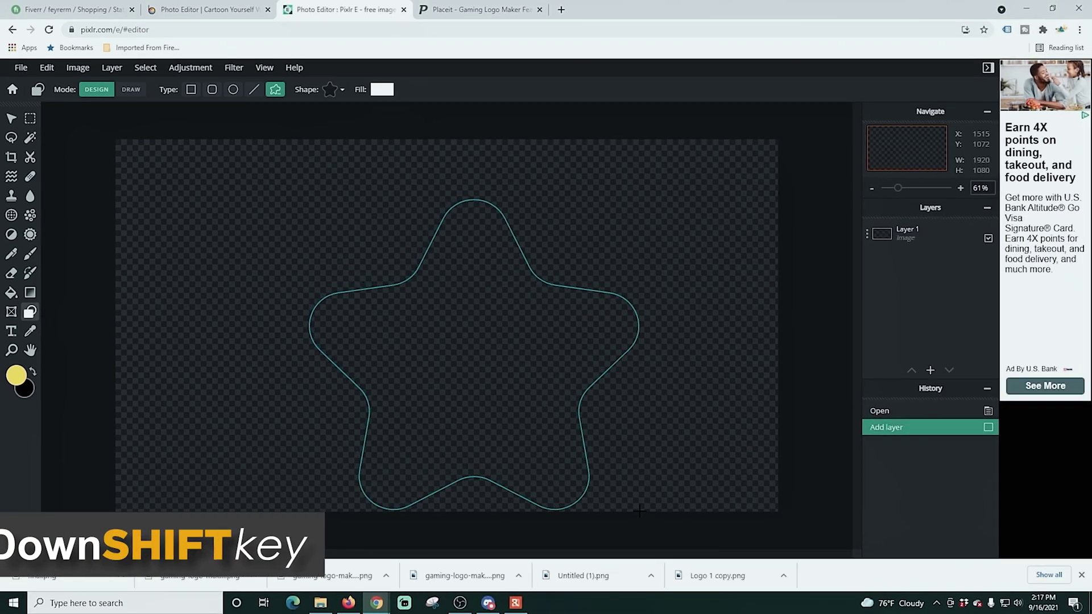
pyautogui.moveTo(639, 510); pyautogui.dragTo(677, 536)
pyautogui.moveTo(509, 395); pyautogui.dragTo(449, 341)
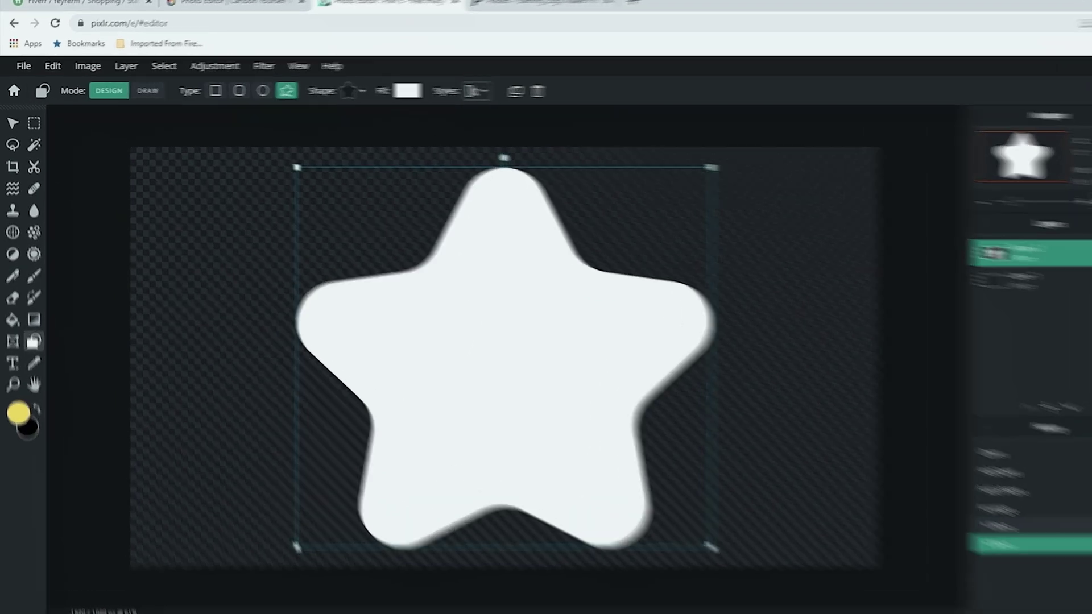
# - Download the white star as a PNG image to serve as the first mask
pyautogui.click(23, 66)
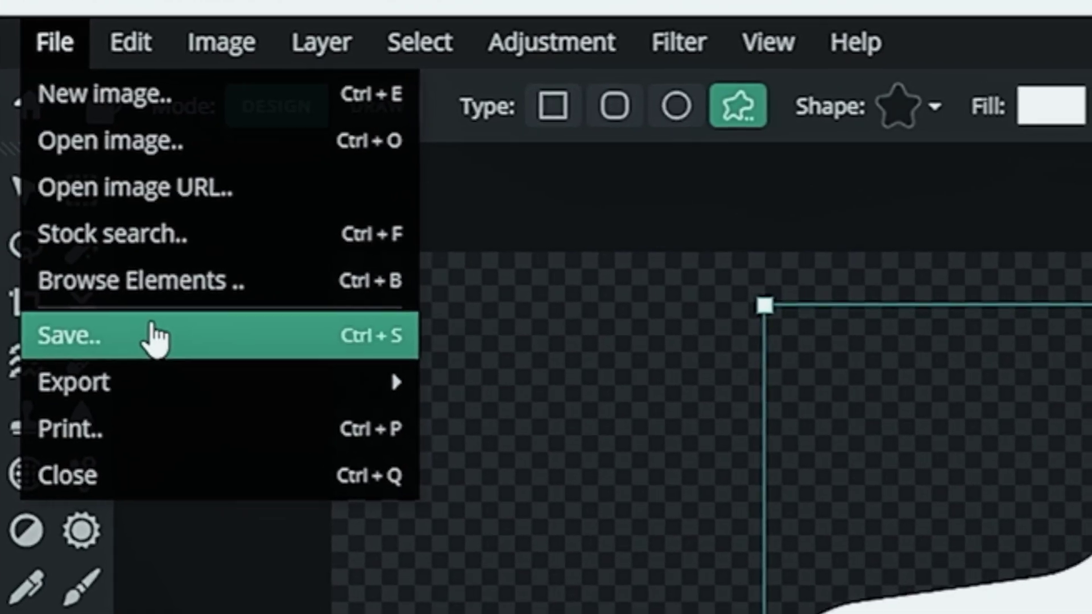
pyautogui.click(155, 339)
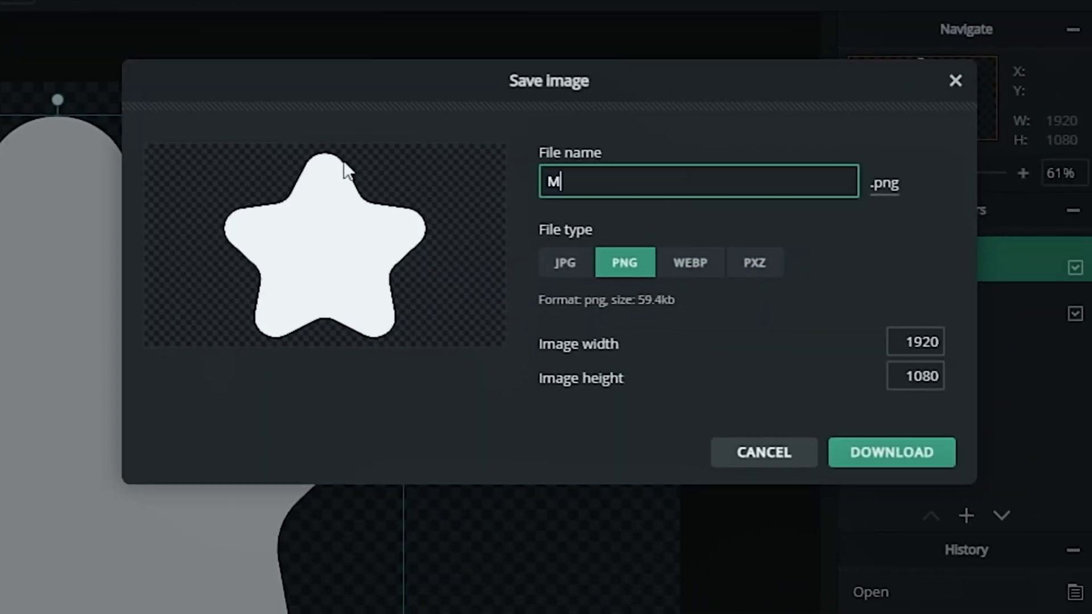
pyautogui.click(903, 458)
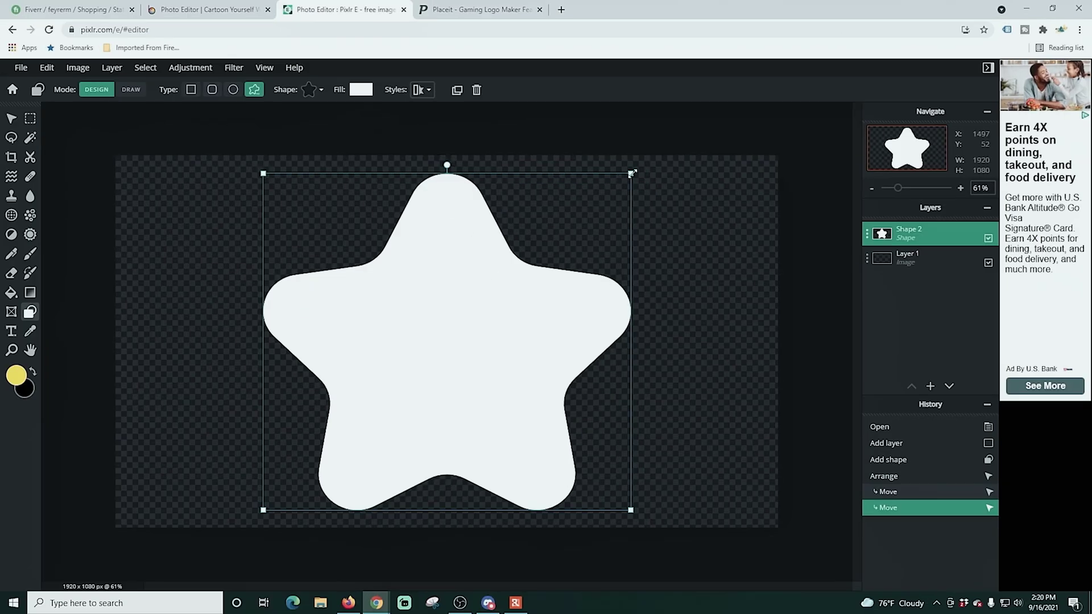
# - Enlarge the star until it nearly fills the canvas height, recentre it, and download it as the PNG image Mask 2
pyautogui.moveTo(634, 172); pyautogui.dragTo(648, 160)
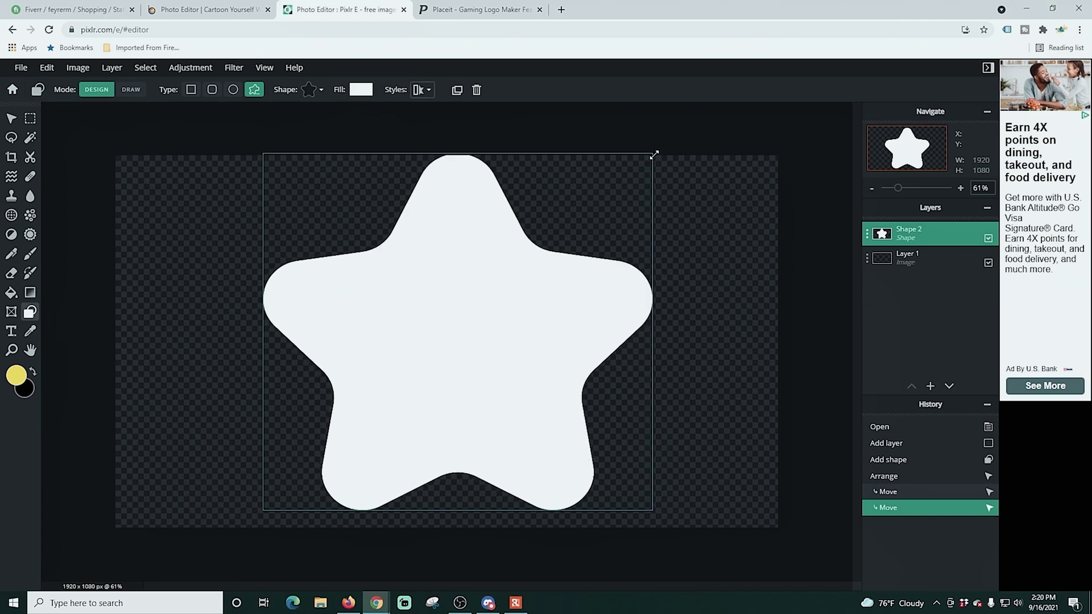
pyautogui.moveTo(480, 353); pyautogui.dragTo(470, 365)
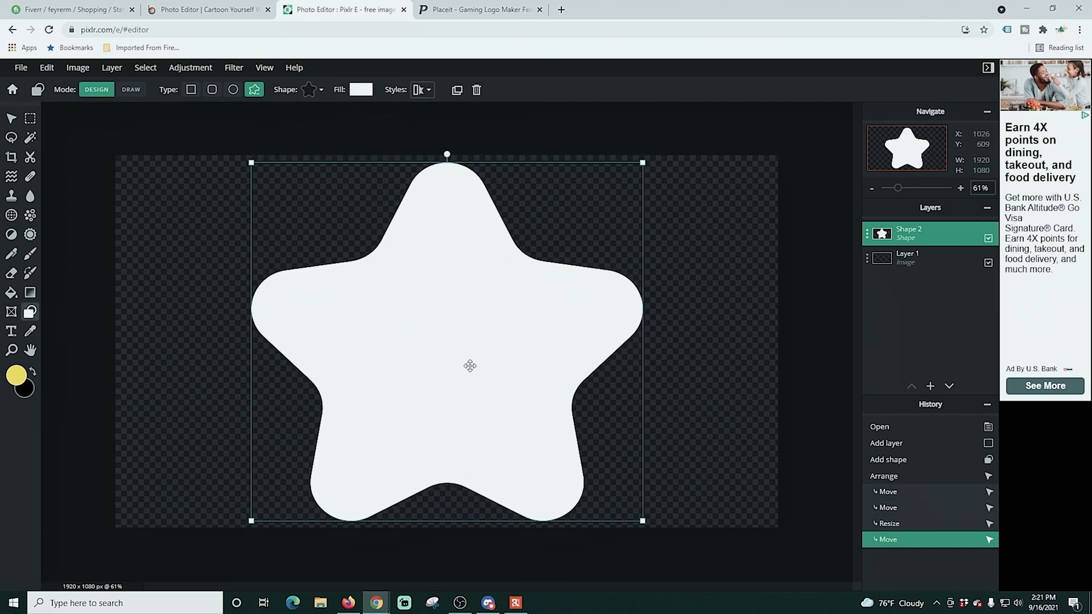
pyautogui.click(20, 67)
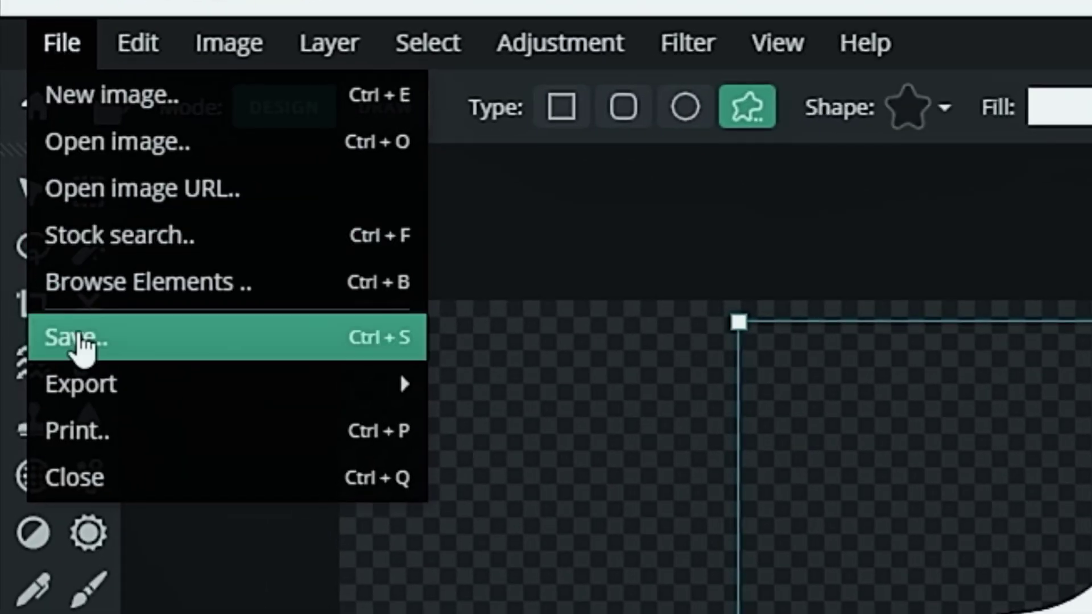
pyautogui.click(28, 166)
pyautogui.write('Mask 3')
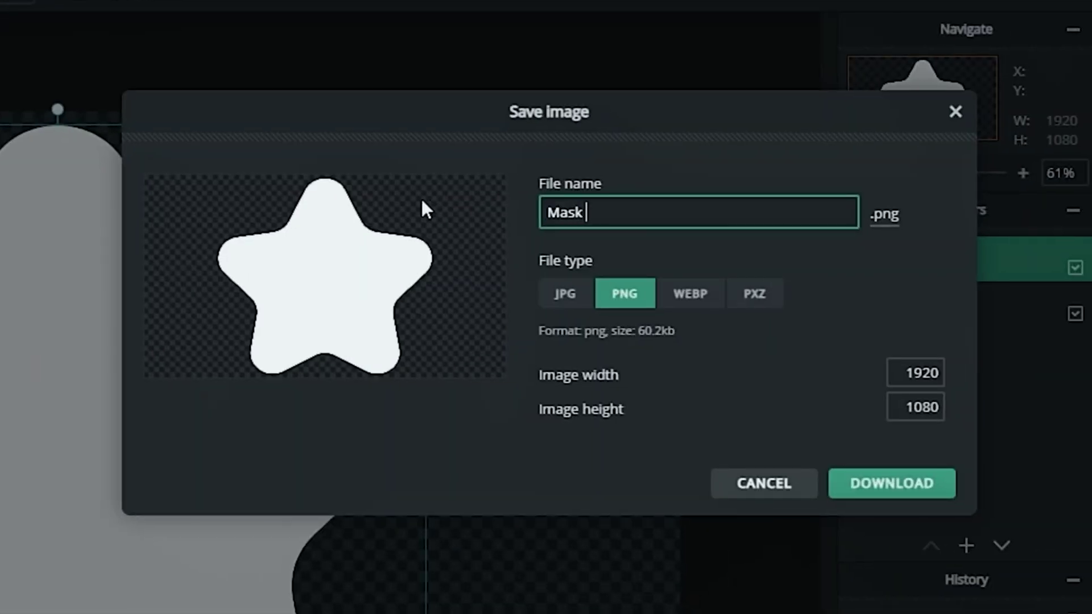
pyautogui.press('BackSpace')
pyautogui.write('2')
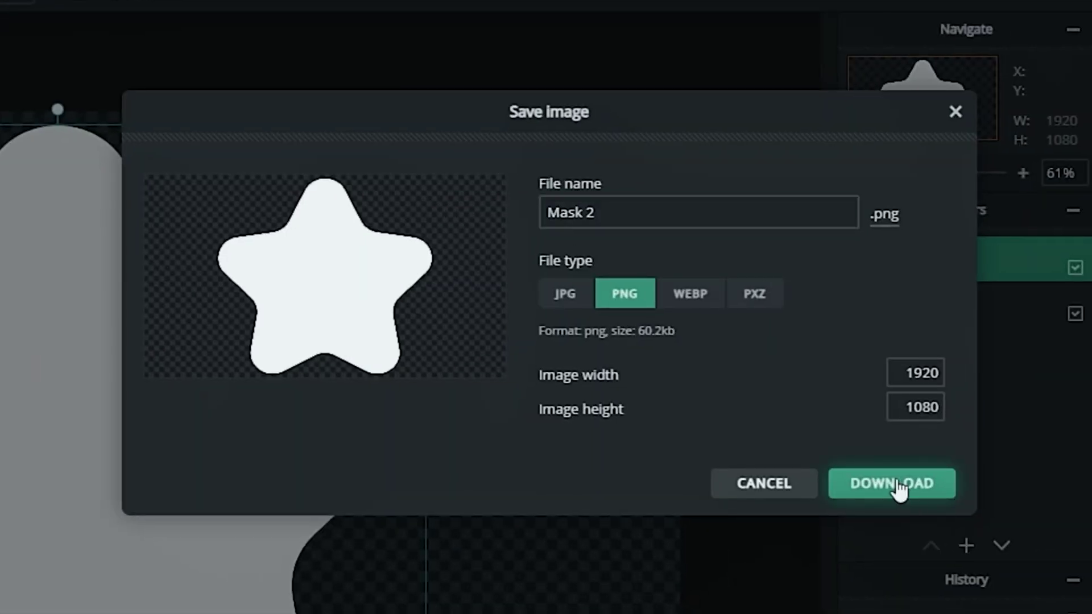
pyautogui.click(896, 485)
# - Rotate the star so that one point faces straight down, and centre it on the canvas
pyautogui.moveTo(383, 129); pyautogui.dragTo(547, 176)
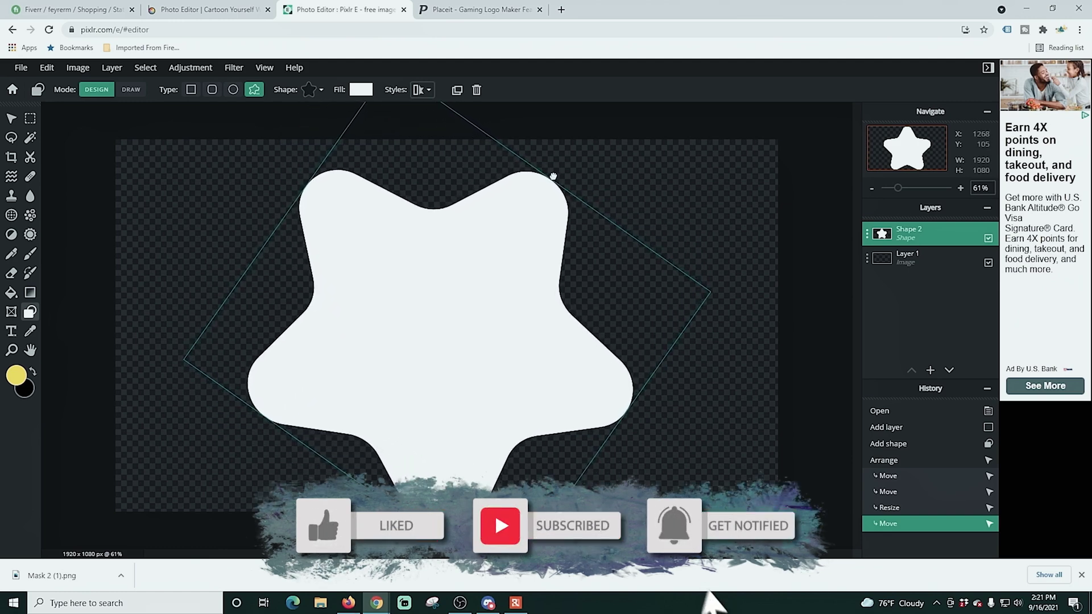
pyautogui.moveTo(533, 217); pyautogui.dragTo(448, 305)
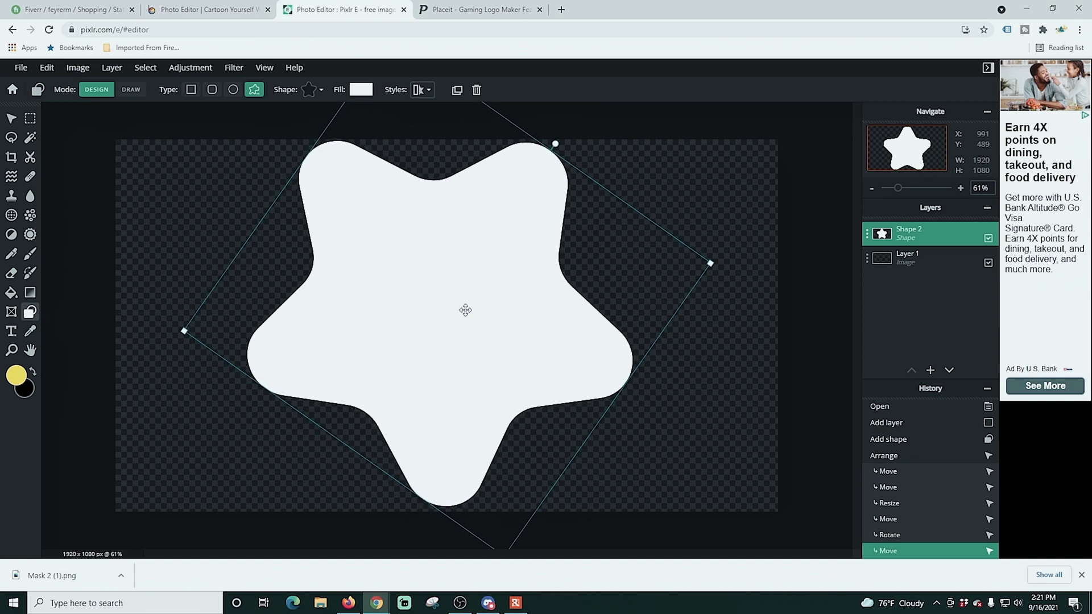
pyautogui.moveTo(503, 257); pyautogui.dragTo(507, 254)
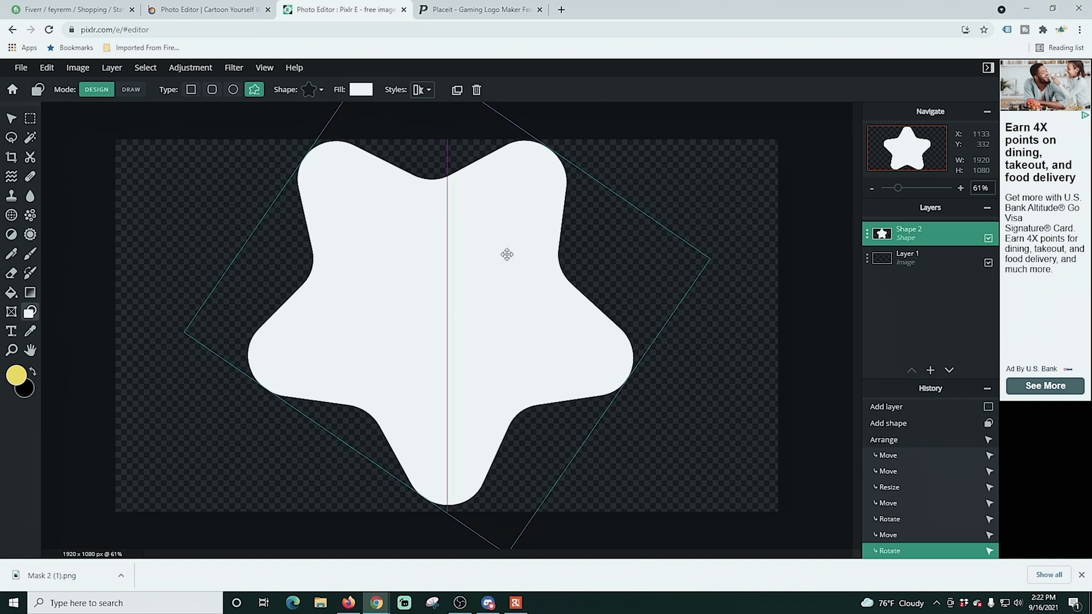
# - Undo the latest adjustments and fine-tune the inverted star's rotation and position on the canvas
pyautogui.hotkey('ctrl', 'z')
pyautogui.hotkey('ctrl', 'z')
pyautogui.hotkey('ctrl', 'z')
pyautogui.hotkey('ctrl', 'z')
pyautogui.hotkey('ctrl', 'z')
pyautogui.hotkey('ctrl', 'z')
pyautogui.hotkey('ctrl', 'z')
pyautogui.hotkey('ctrl', 'z')
pyautogui.moveTo(554, 141); pyautogui.dragTo(551, 137)
pyautogui.moveTo(487, 256); pyautogui.dragTo(487, 254)
# - Download the inverted star as the PNG image mask 3
pyautogui.click(20, 67)
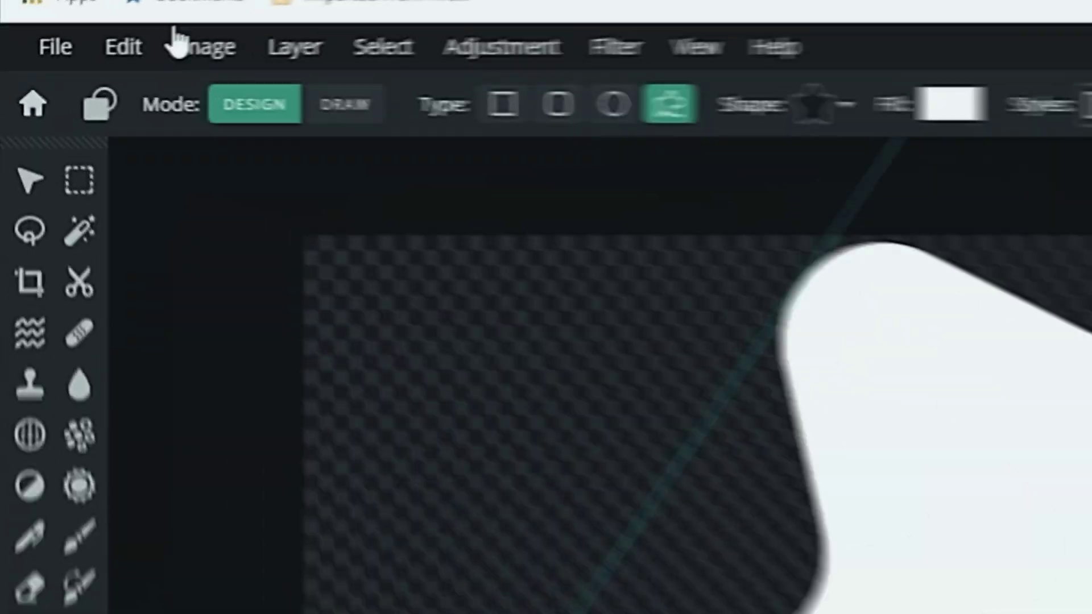
pyautogui.click(159, 354)
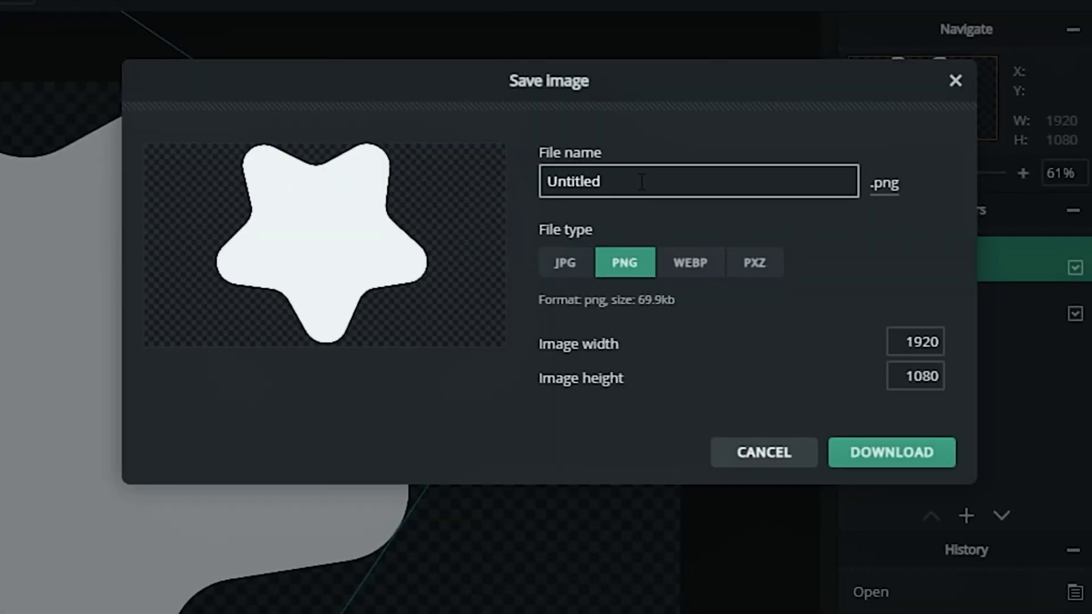
pyautogui.write('mask 3')
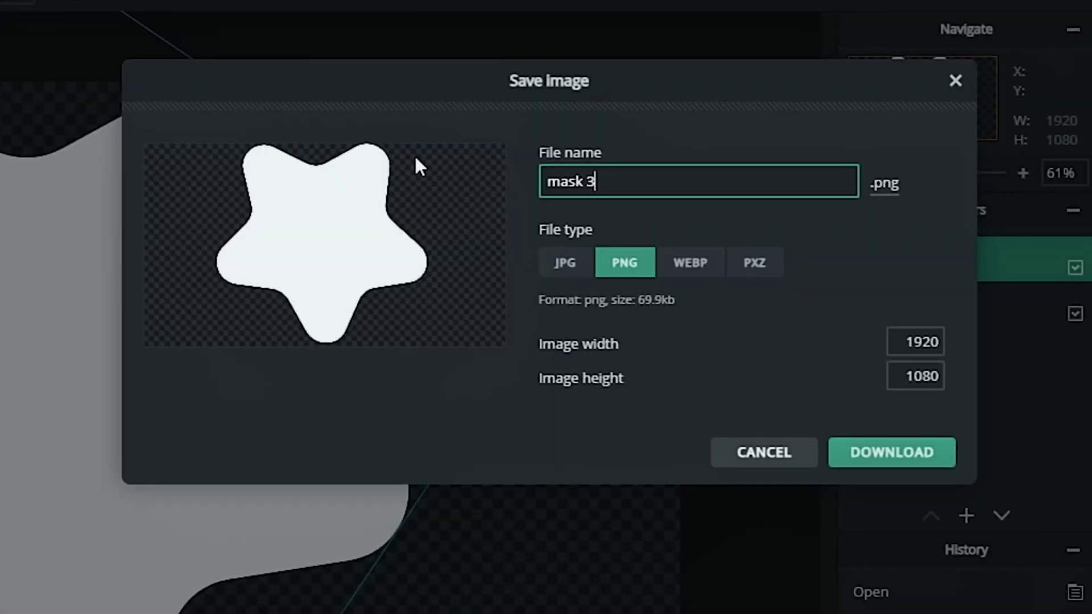
pyautogui.click(859, 453)
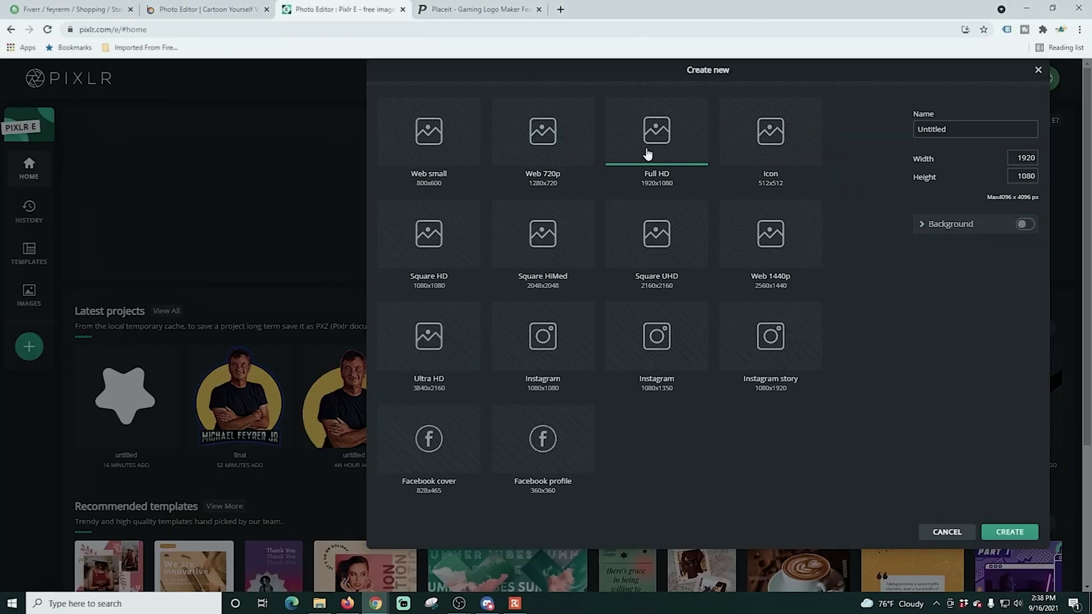
# - Create a new Full HD 1920 x 1080 image named Mask
pyautogui.click(647, 153)
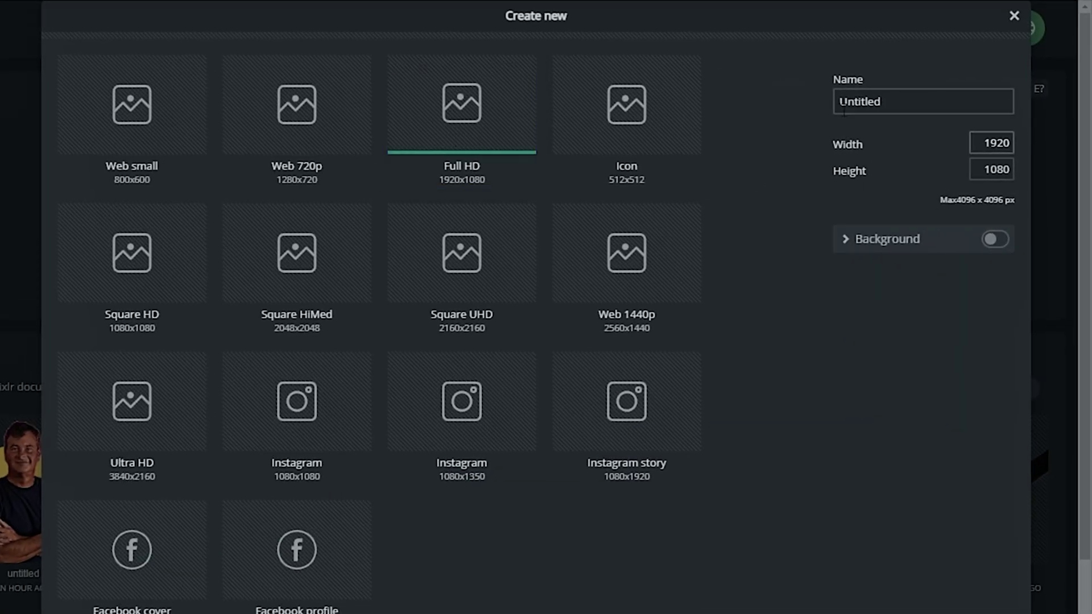
pyautogui.write('Mask')
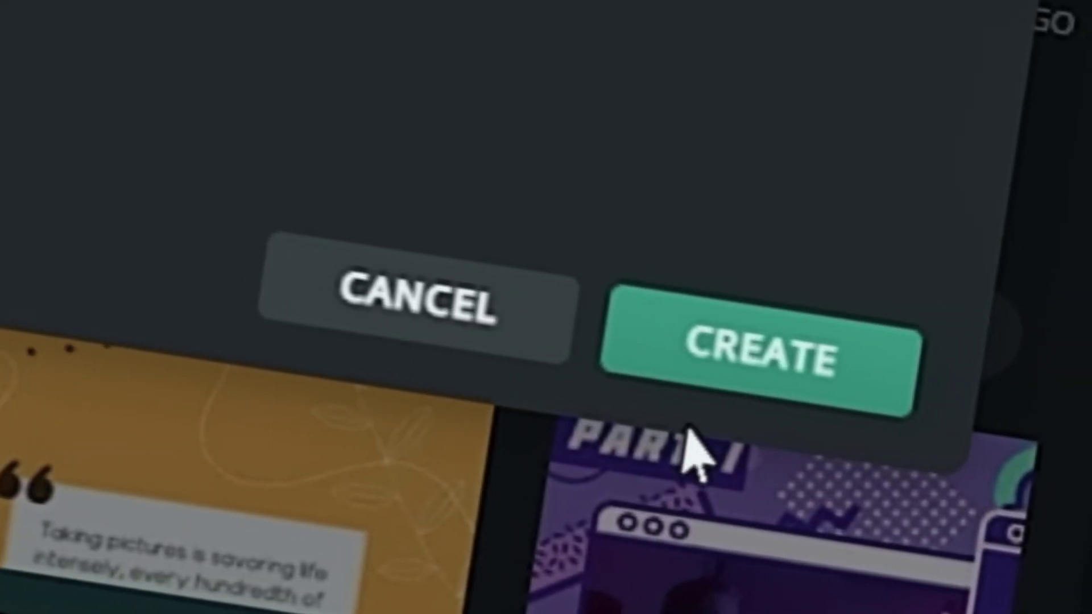
pyautogui.click(943, 609)
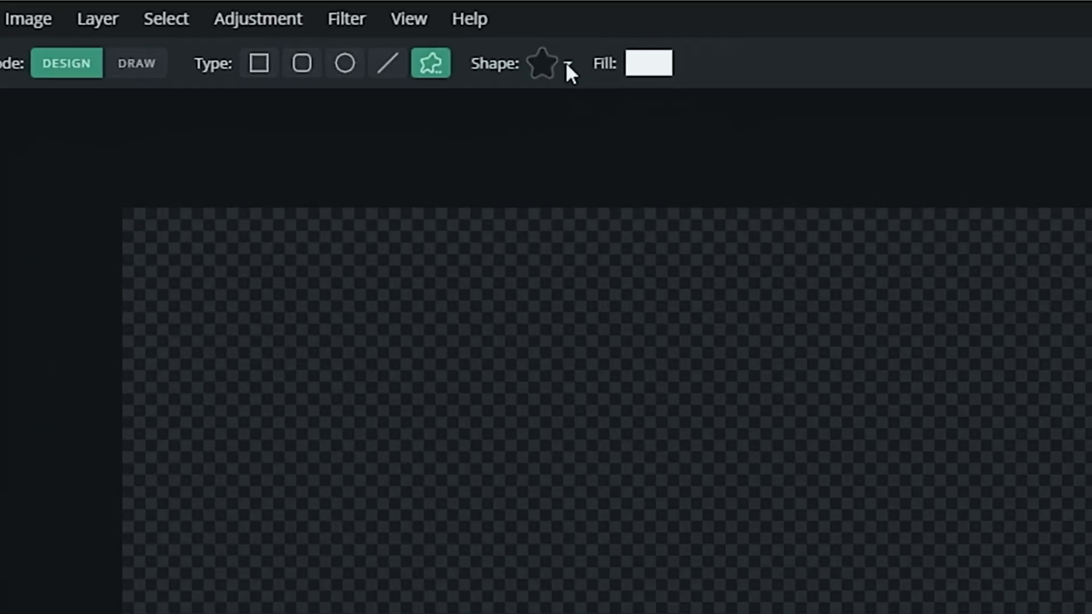
# - Choose the twelve-pointed starburst shape and draw it large in white, nearly as tall as the canvas
pyautogui.click(566, 64)
pyautogui.moveTo(747, 145); pyautogui.dragTo(746, 186)
pyautogui.click(572, 250)
pyautogui.moveTo(350, 332); pyautogui.dragTo(1091, 613)
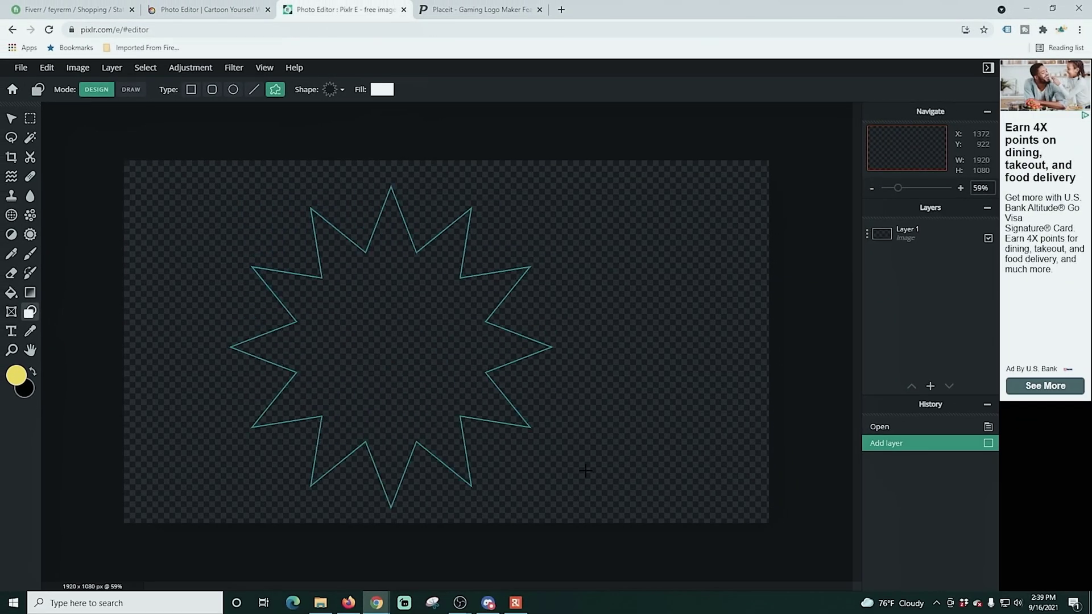
pyautogui.moveTo(641, 497)
pyautogui.mouseDown()
pyautogui.moveTo(688, 526)
pyautogui.moveTo(623, 488)
pyautogui.mouseUp()
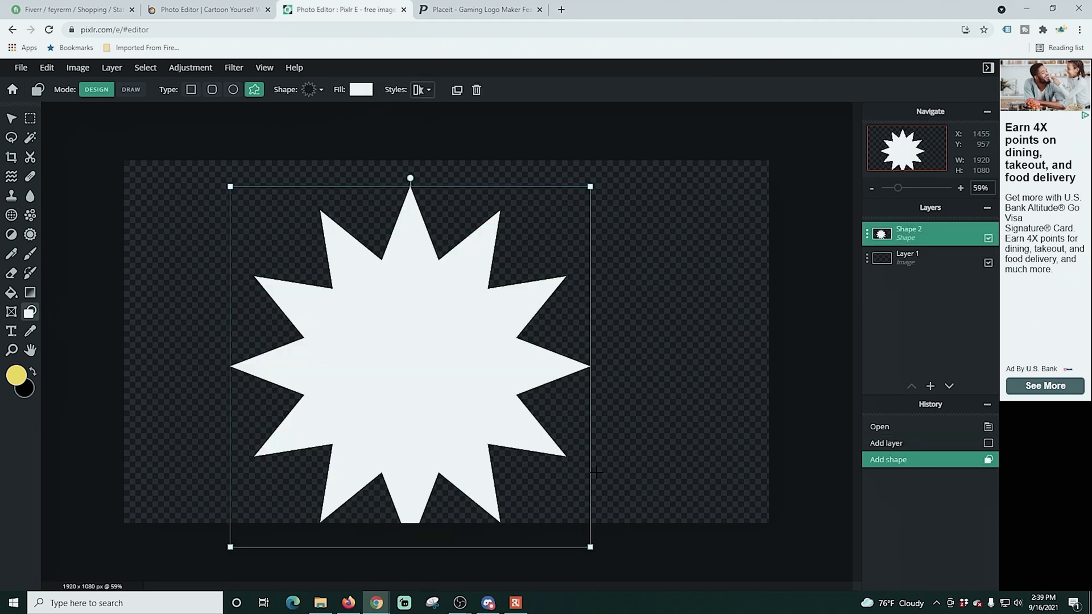
# - Centre the starburst on the canvas, nudging it upward so that all its points fit inside
pyautogui.moveTo(378, 387); pyautogui.dragTo(411, 365)
pyautogui.press('Up')
pyautogui.press('Up')
pyautogui.press('Up')
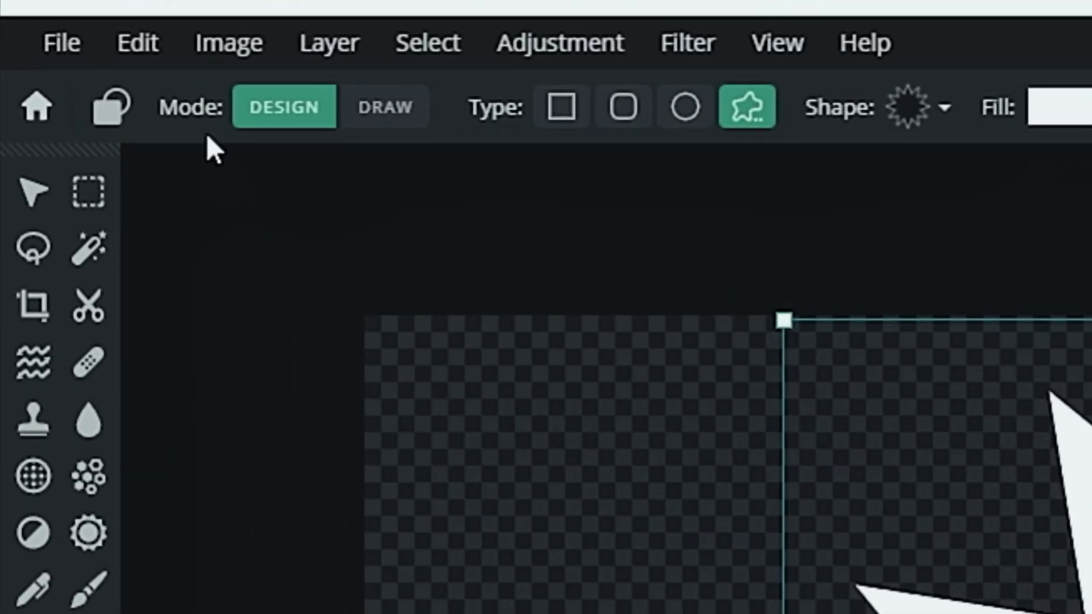
# - Quick export the centred starburst image as a PNG
pyautogui.click(21, 68)
pyautogui.moveTo(176, 390)
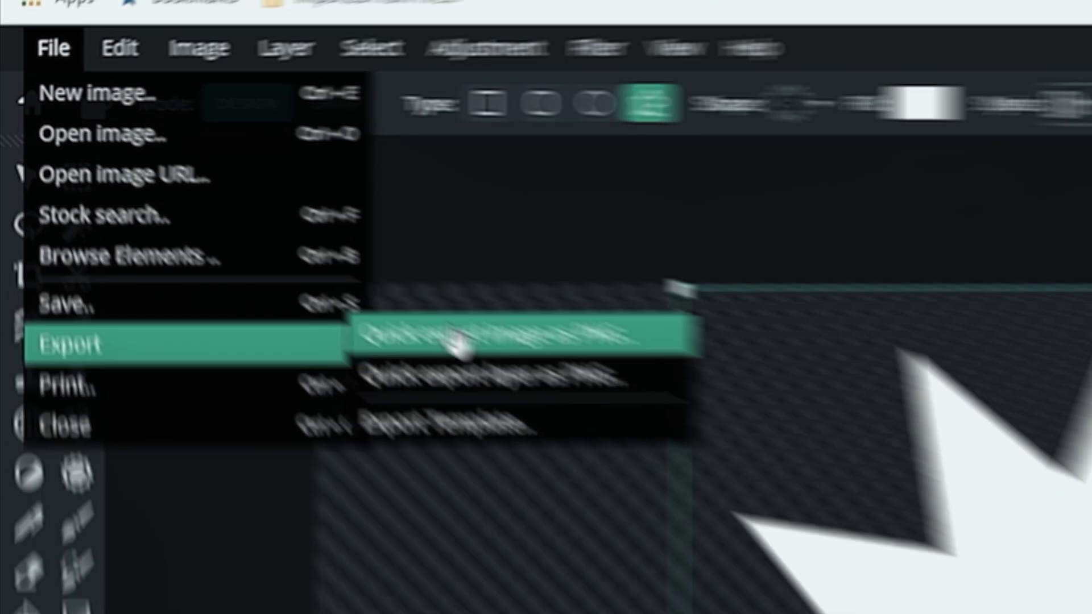
pyautogui.click(528, 378)
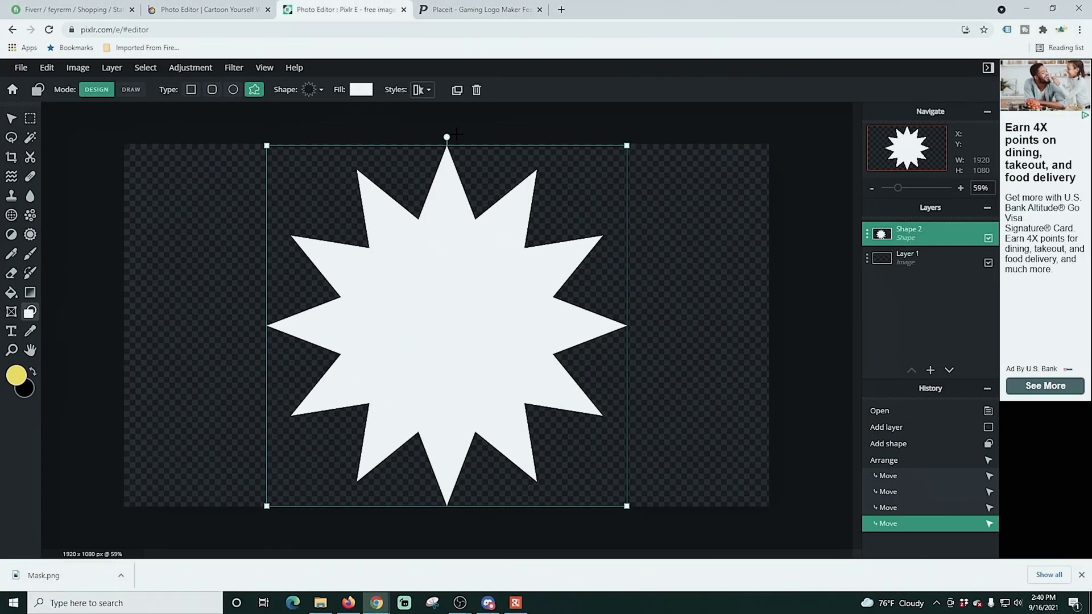
# - Rotate the starburst slightly clockwise so two points sit level at its upper edge, and quick export the image as a PNG
pyautogui.moveTo(446, 135); pyautogui.dragTo(496, 140)
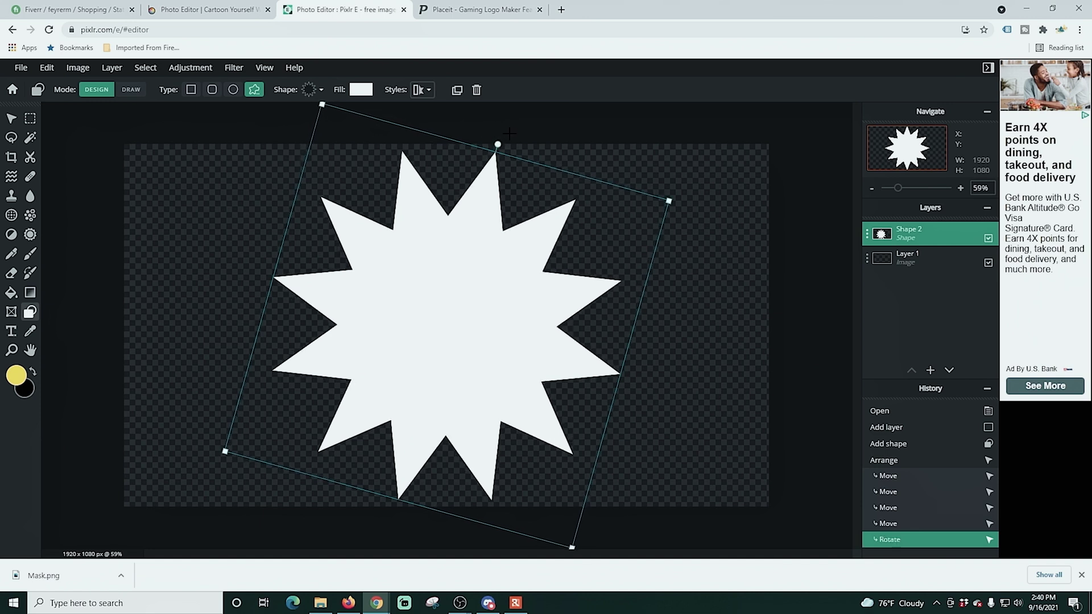
pyautogui.moveTo(498, 144); pyautogui.dragTo(497, 142)
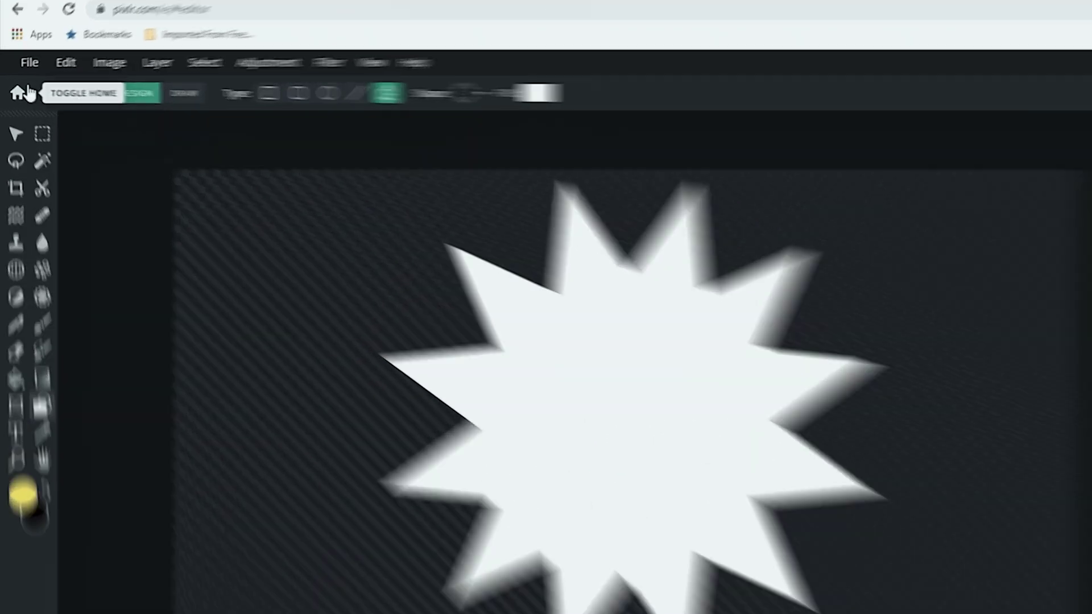
pyautogui.click(21, 67)
pyautogui.moveTo(41, 184)
pyautogui.click(508, 373)
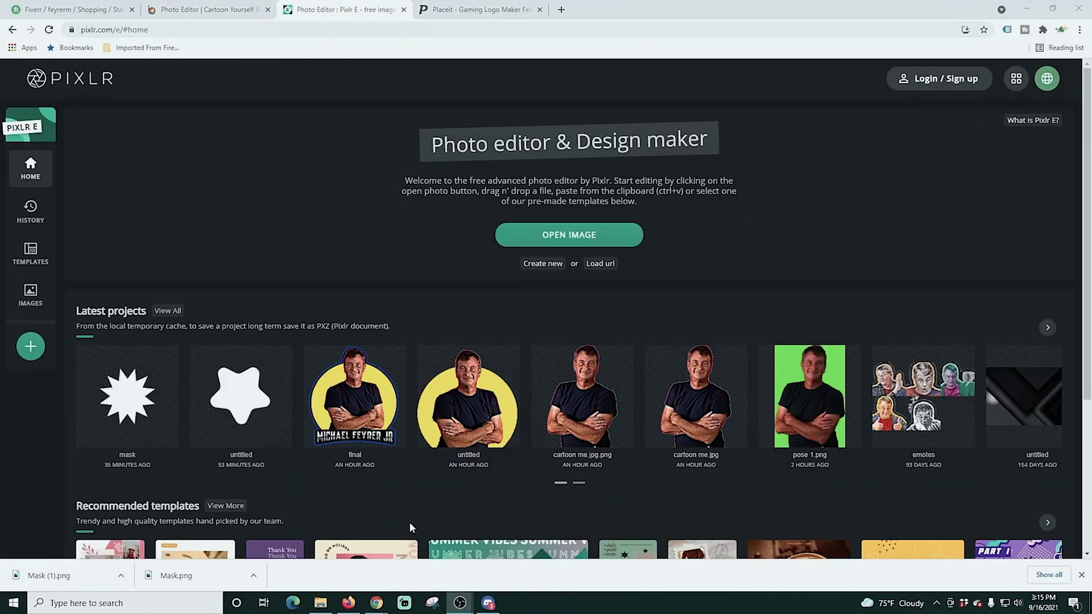
# - Create a new Full HD 1920 x 1080 image named mask
pyautogui.click(547, 264)
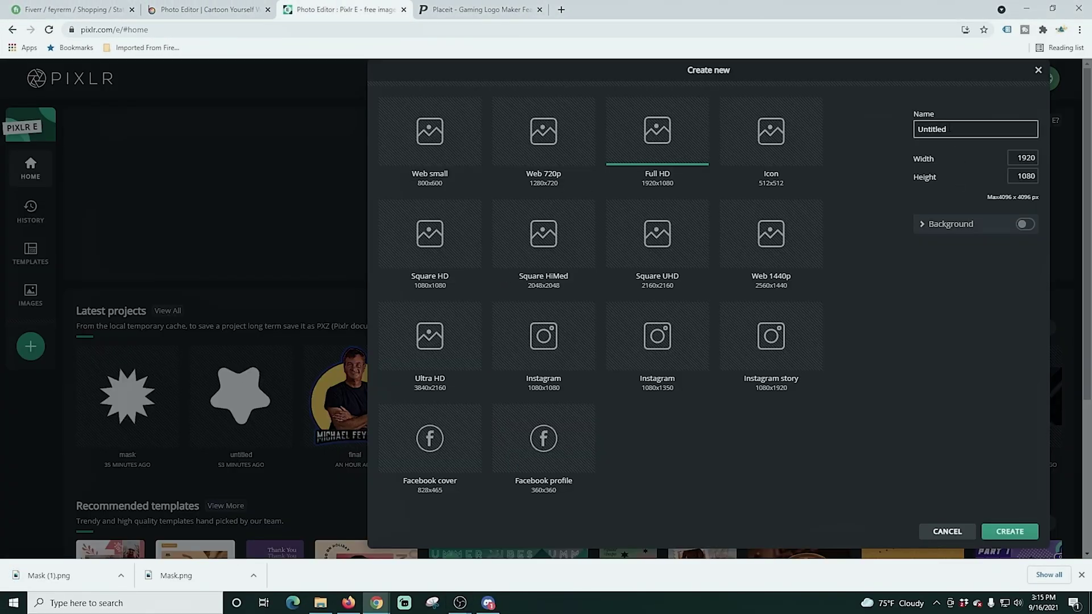
pyautogui.write('mask')
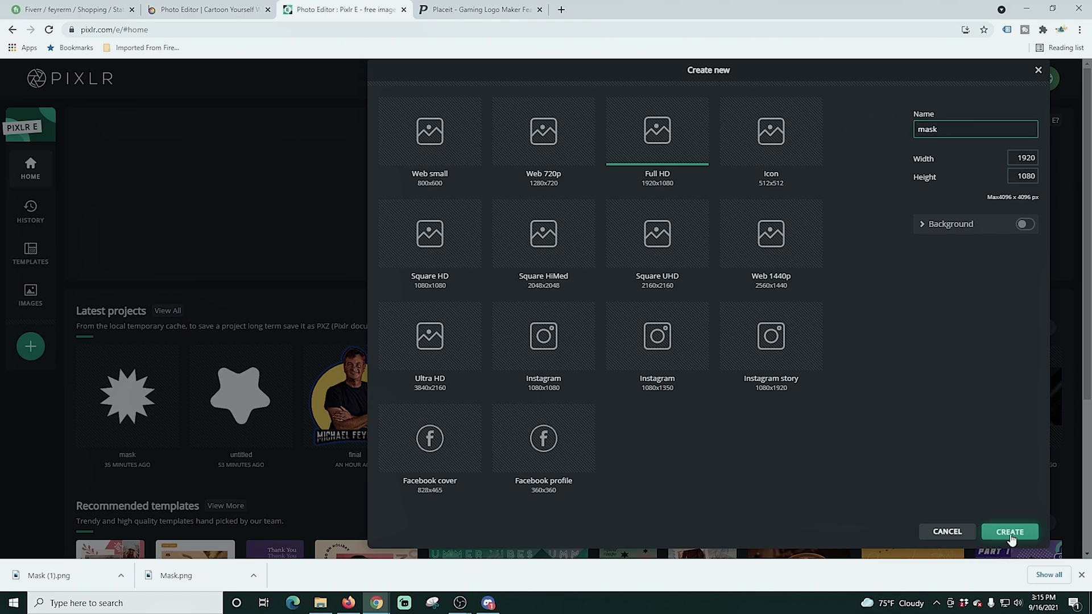
pyautogui.click(1007, 531)
pyautogui.scroll(-1, 364, 337)
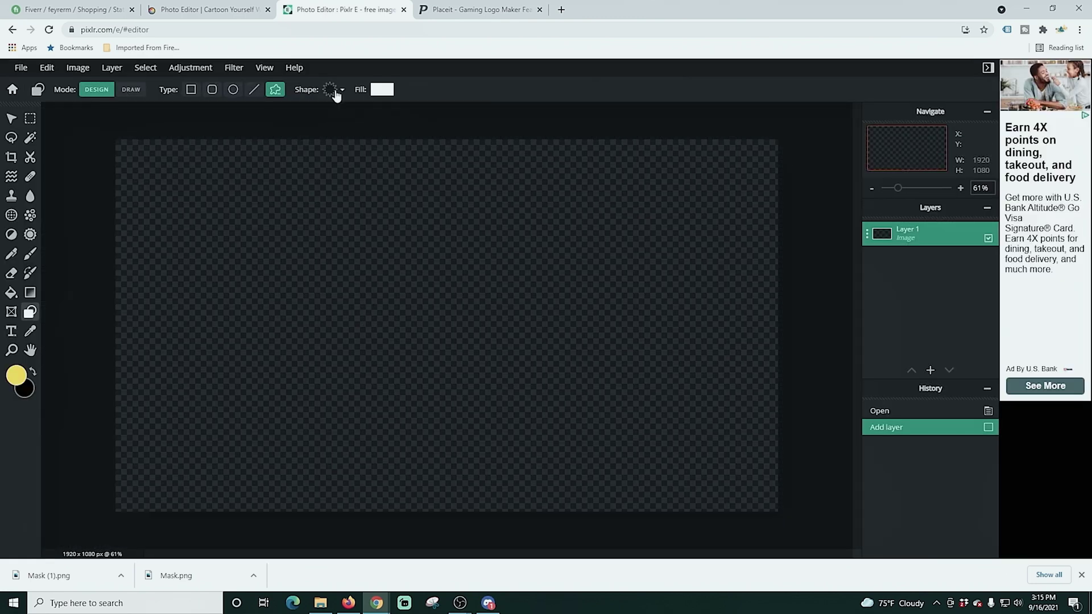
# - Choose the custom shape with a wavy, flame-like crest and pointed base, and draw it large in white on the canvas
pyautogui.click(342, 89)
pyautogui.scroll(-3, 361, 177)
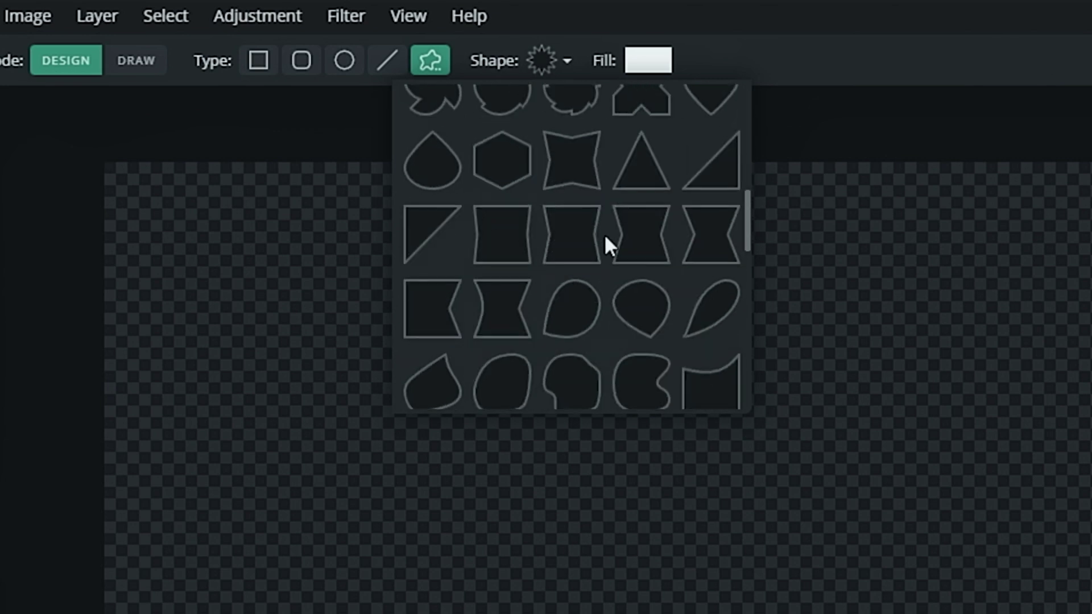
pyautogui.scroll(-10, 604, 234)
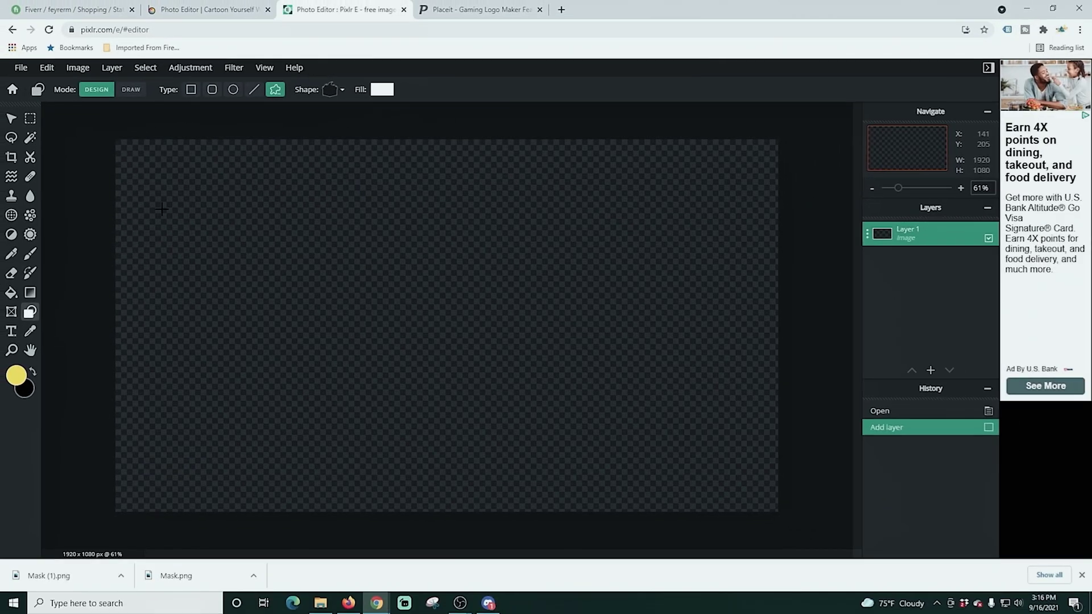
pyautogui.moveTo(195, 163); pyautogui.dragTo(508, 492)
pyautogui.moveTo(313, 305)
pyautogui.mouseDown()
pyautogui.moveTo(687, 535)
pyautogui.moveTo(713, 507)
pyautogui.moveTo(569, 509)
pyautogui.moveTo(551, 485)
pyautogui.moveTo(654, 503)
pyautogui.mouseUp()
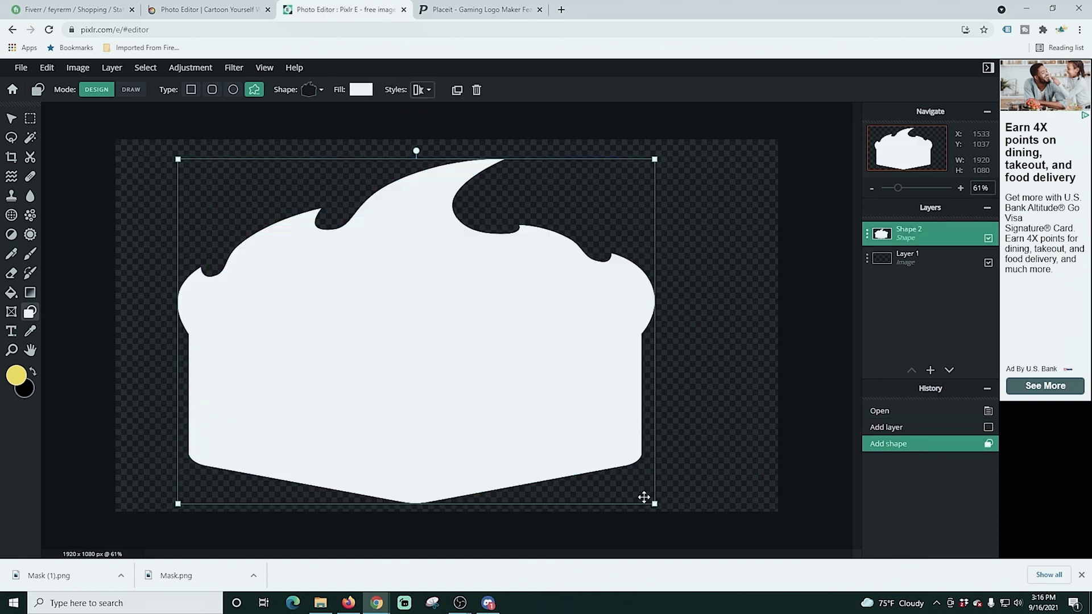
# - Centre the wavy-crested shape on the canvas and quick export the image as a PNG
pyautogui.moveTo(452, 349); pyautogui.dragTo(419, 344)
pyautogui.click(22, 67)
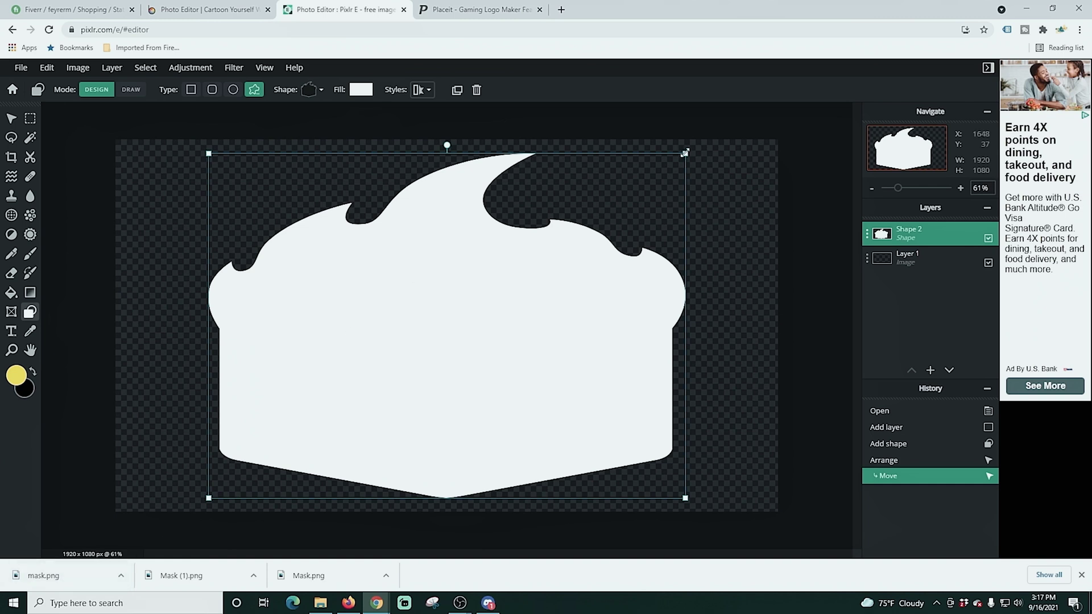
# - Enlarge the wavy-crested shape from opposite corners to nearly the full canvas height, and centre it by nudging it upward
pyautogui.moveTo(684, 152)
pyautogui.mouseDown()
pyautogui.moveTo(707, 138)
pyautogui.moveTo(701, 147)
pyautogui.mouseUp()
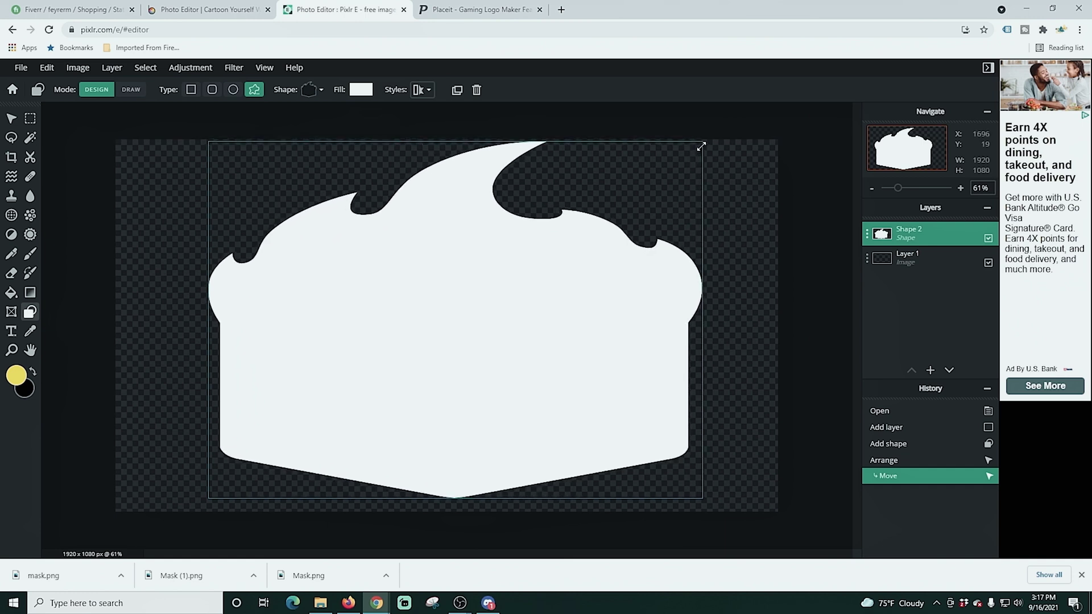
pyautogui.moveTo(206, 500); pyautogui.dragTo(191, 520)
pyautogui.moveTo(335, 447); pyautogui.dragTo(409, 431)
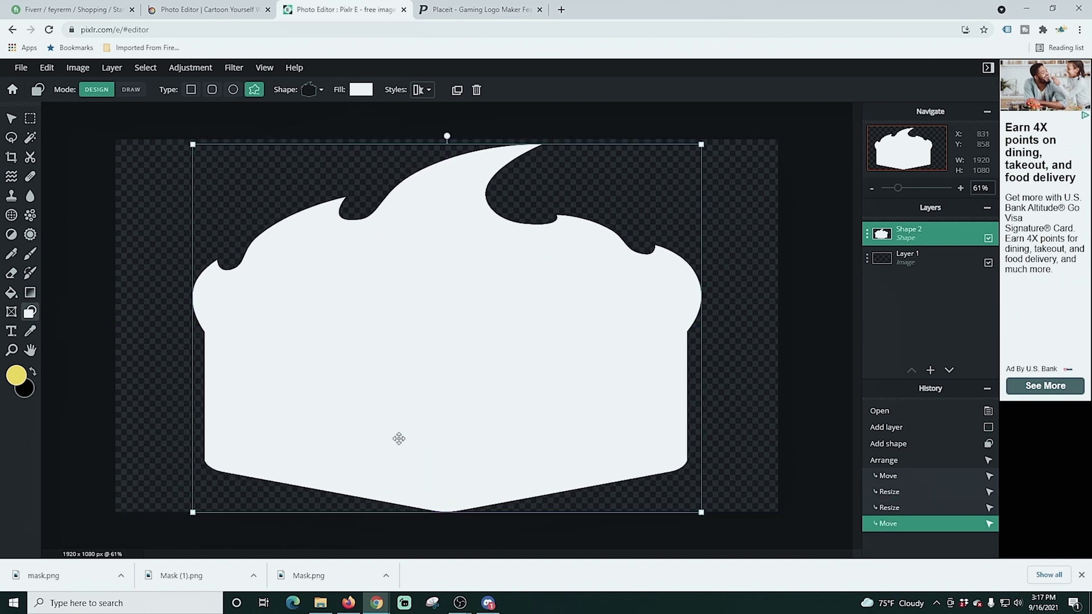
pyautogui.press('Up')
pyautogui.press('Up')
pyautogui.press('Up')
pyautogui.press('Up')
pyautogui.press('Up')
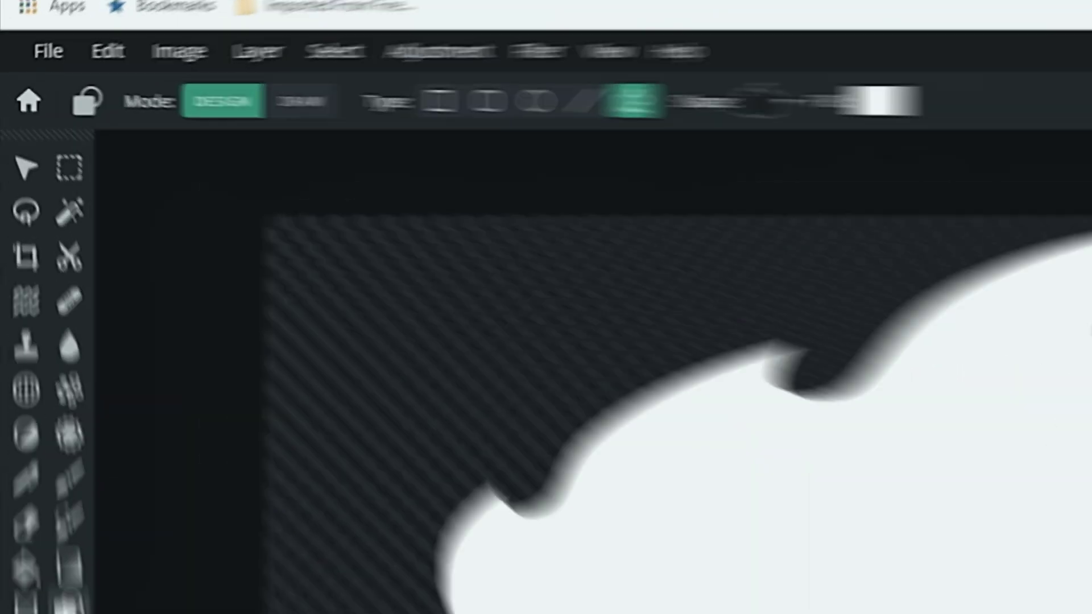
# - Quick export the enlarged wavy-crested shape image as a PNG
pyautogui.click(20, 67)
pyautogui.moveTo(32, 182)
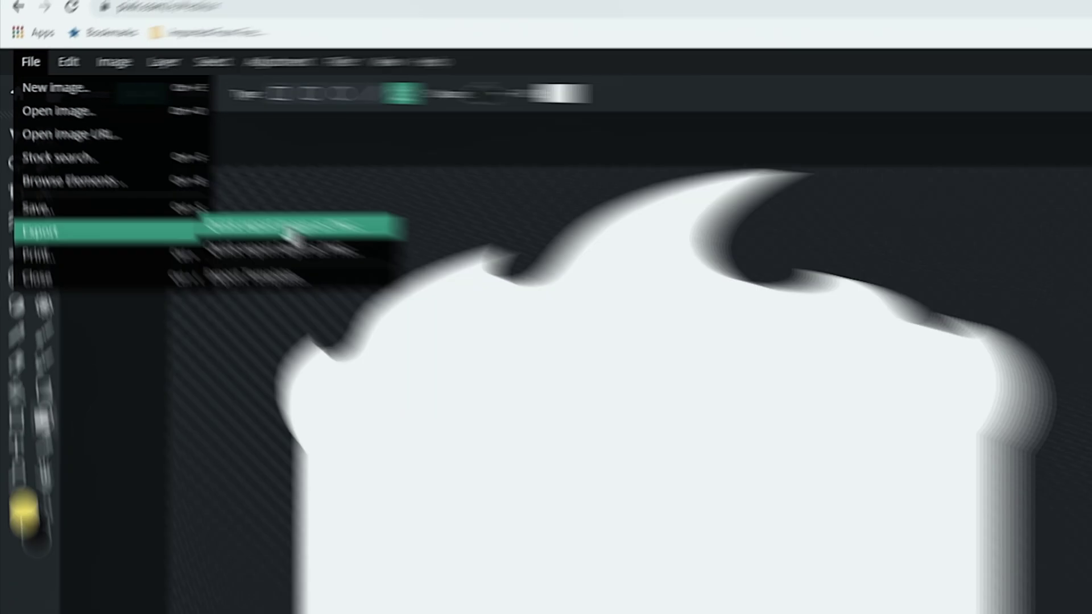
pyautogui.click(584, 380)
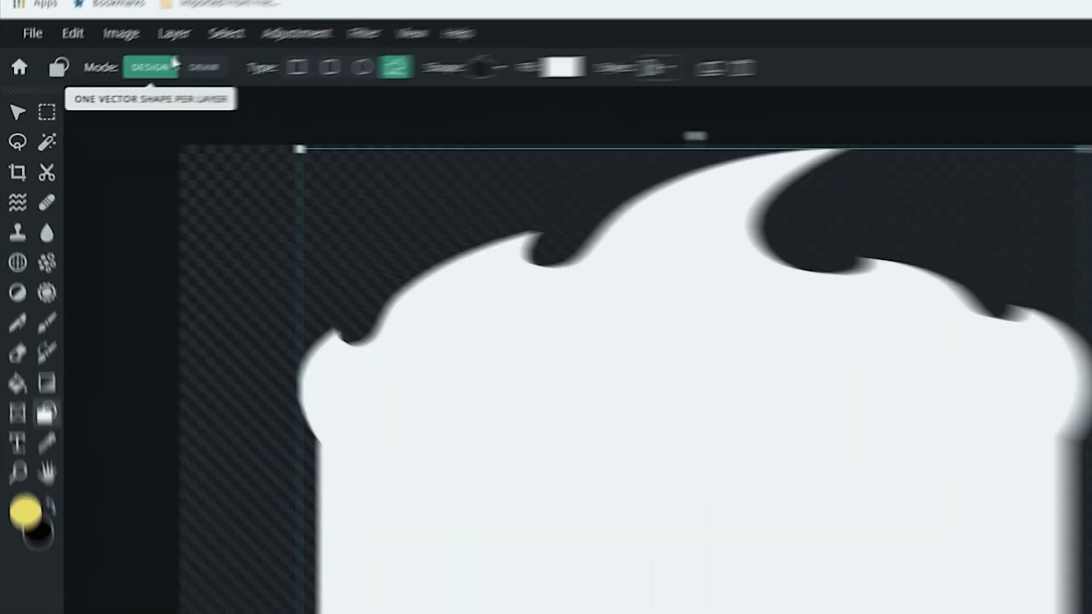
# - Rasterize the shape layer and flip the image horizontally
pyautogui.click(111, 70)
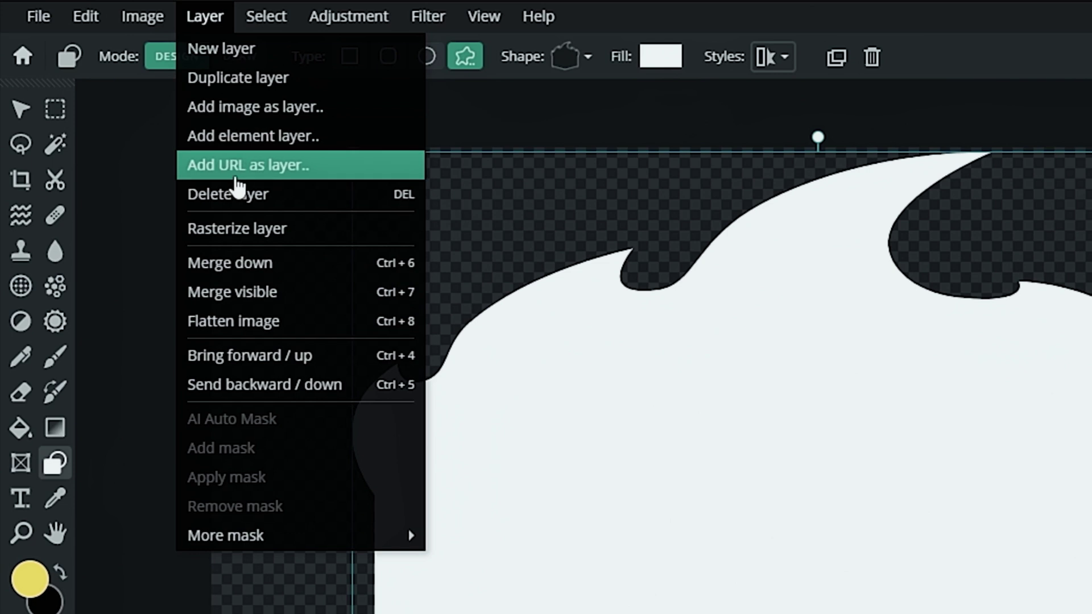
pyautogui.click(242, 227)
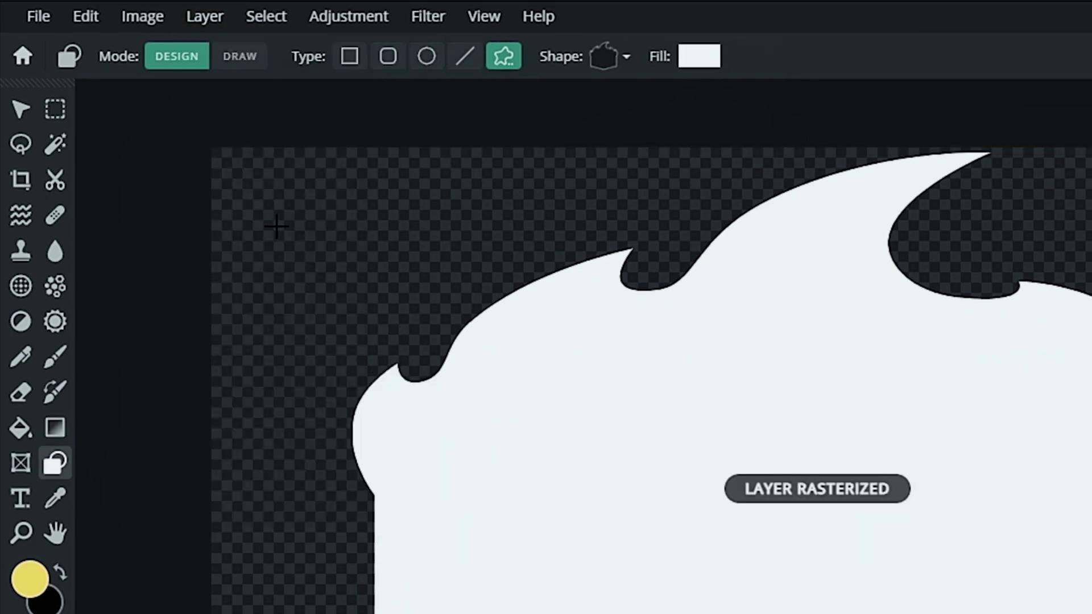
pyautogui.click(130, 19)
pyautogui.moveTo(161, 112)
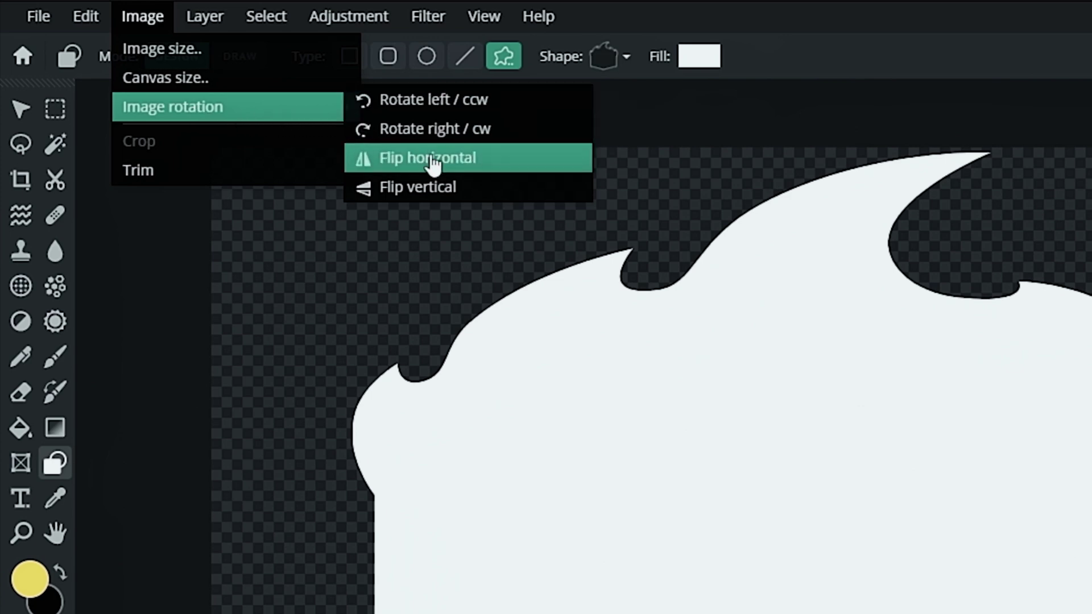
pyautogui.click(387, 157)
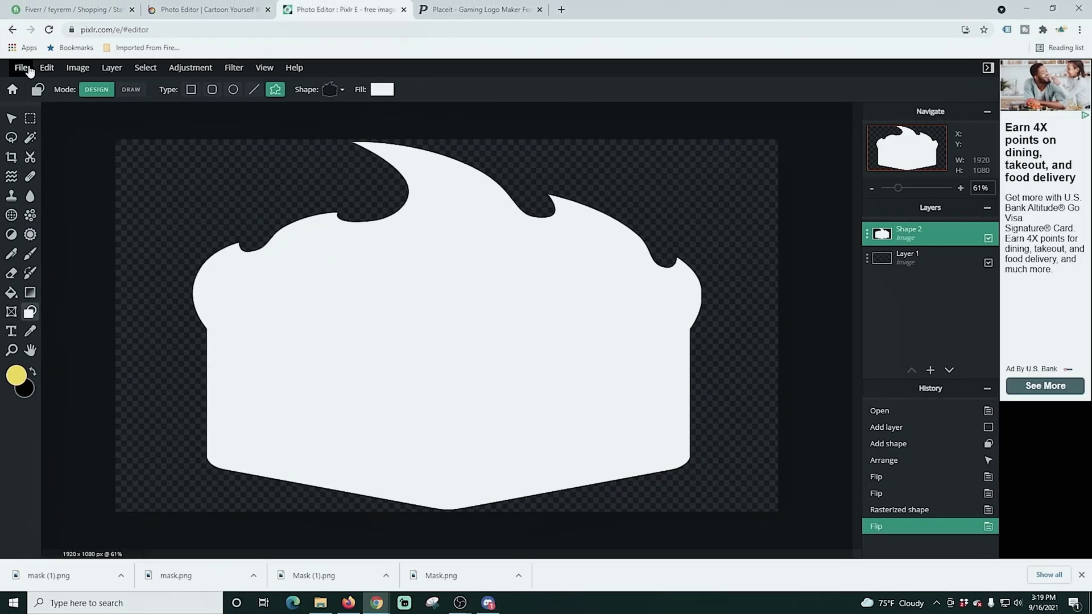
# - Quick export the horizontally flipped shape image as a PNG
pyautogui.click(24, 58)
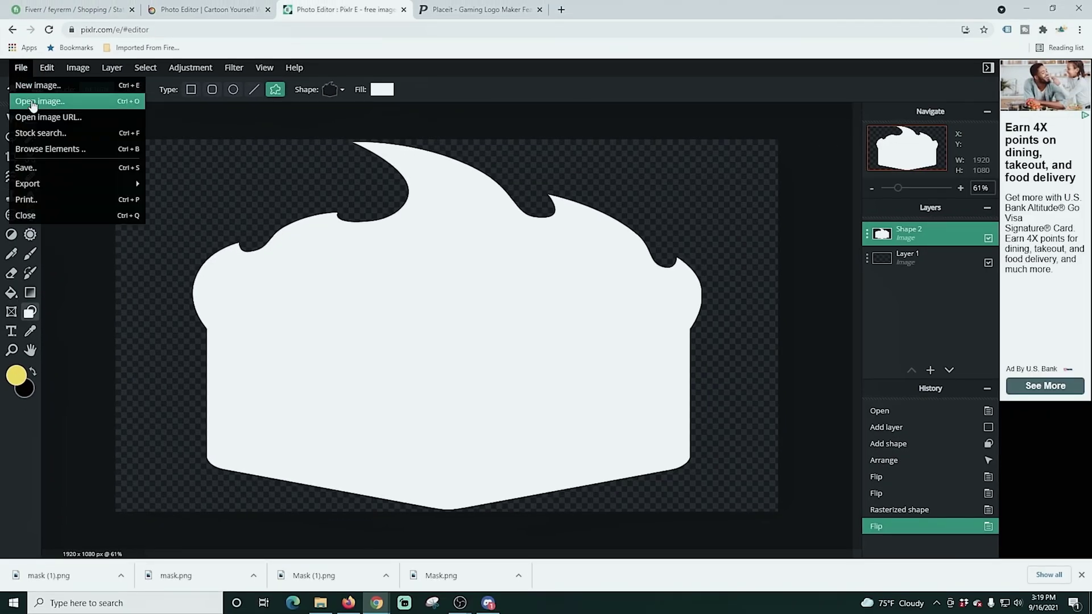
pyautogui.moveTo(49, 192)
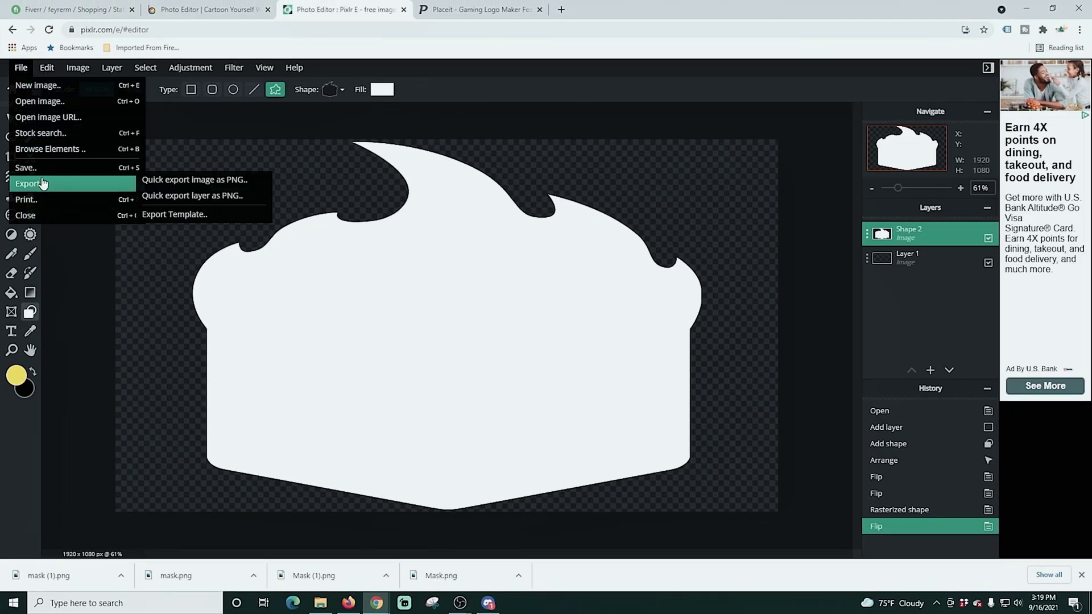
pyautogui.click(183, 180)
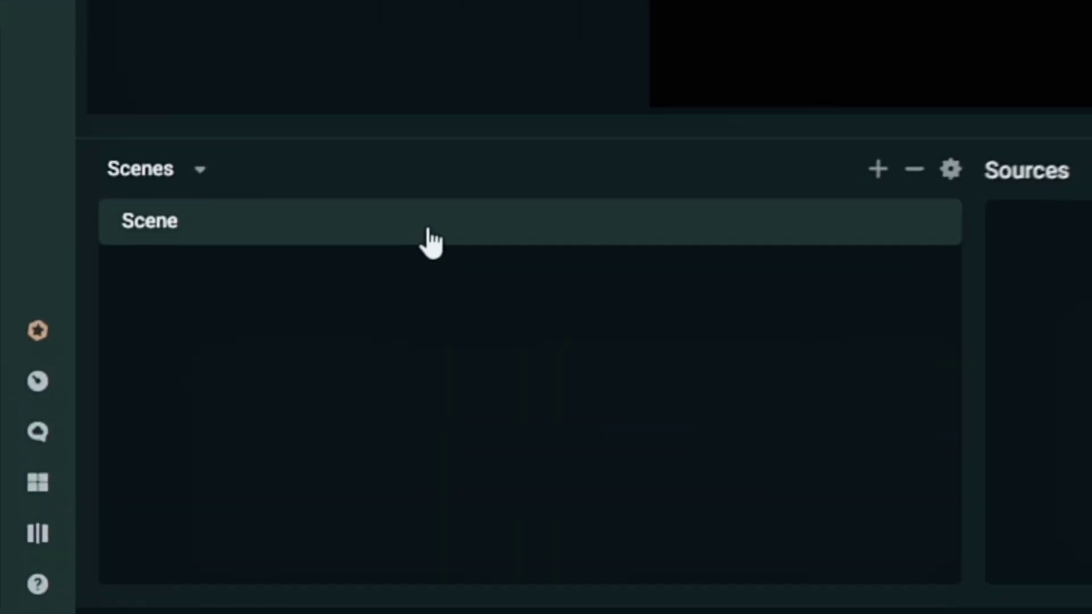
# - In Streamlabs, rename the existing scene to NS-Face
pyautogui.rightClick(145, 418)
pyautogui.click(488, 283)
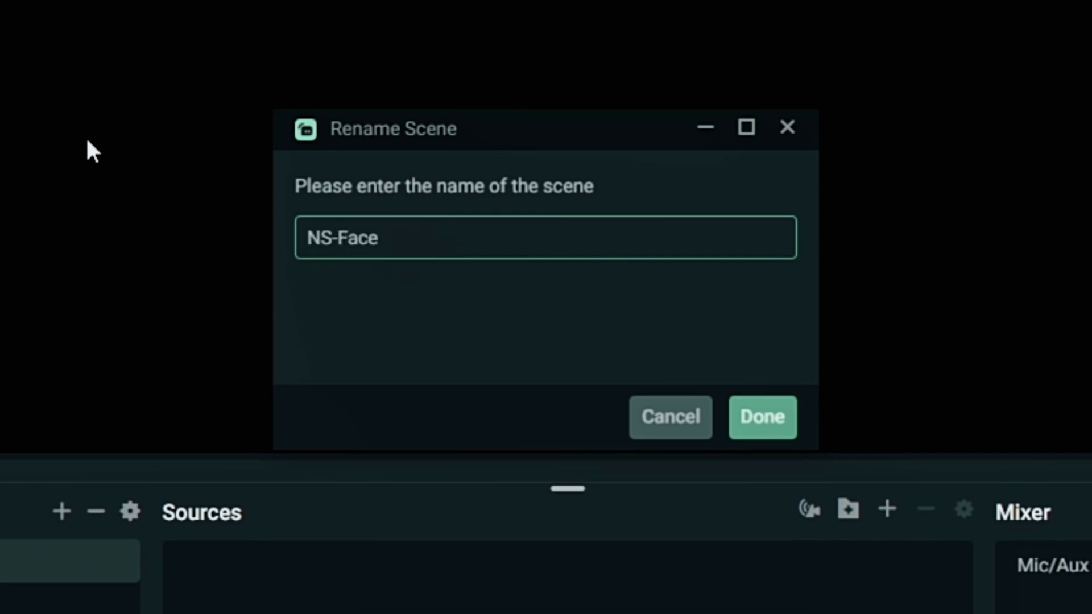
pyautogui.click(756, 419)
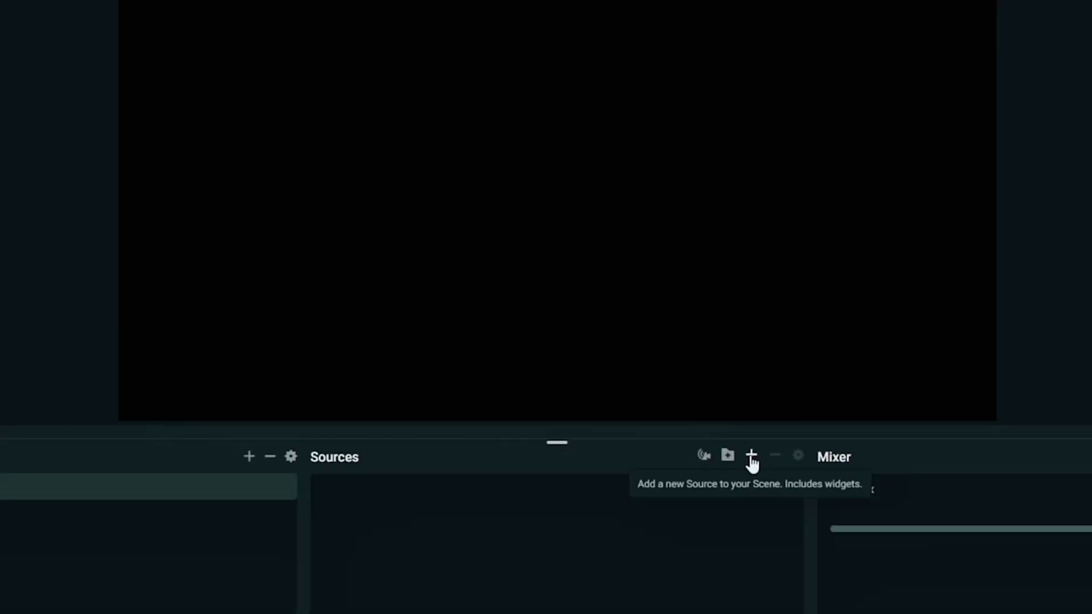
# - Add a Video Capture Device source named Cam to the scene
pyautogui.click(751, 459)
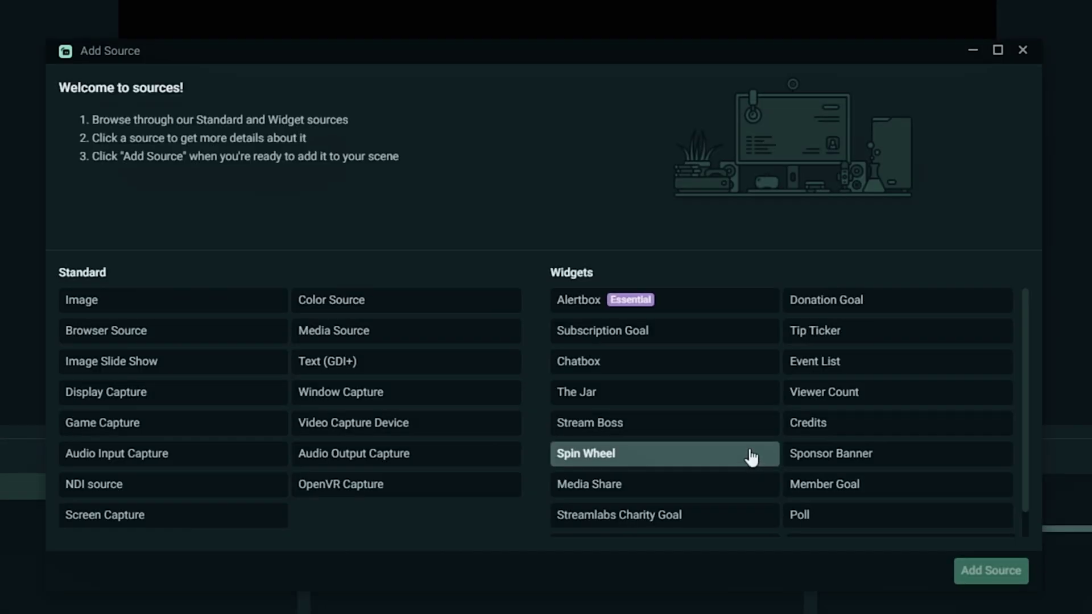
pyautogui.click(335, 430)
pyautogui.click(977, 573)
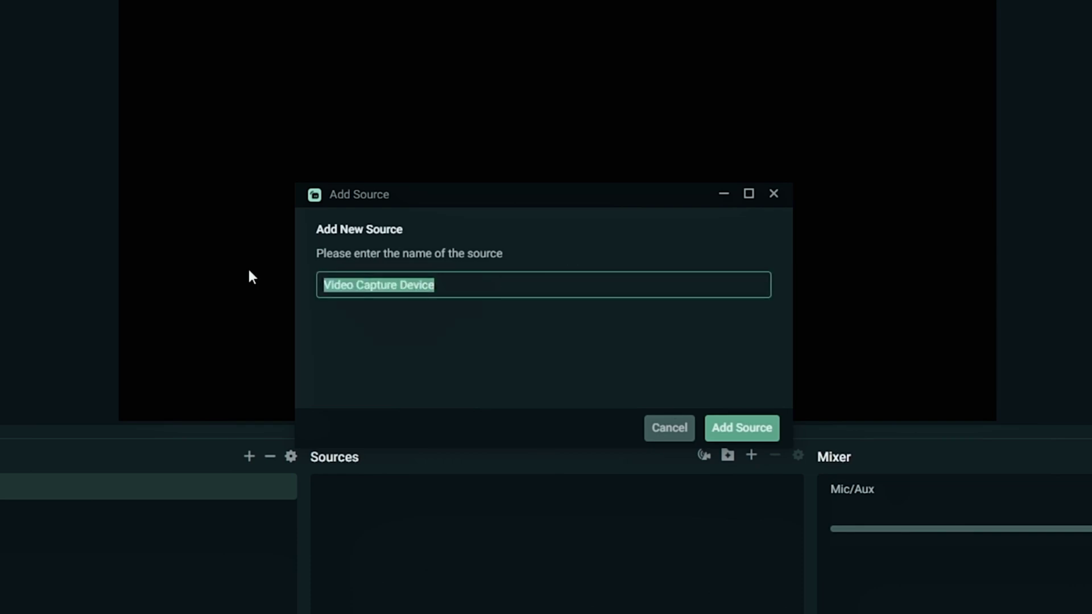
pyautogui.write('Cam')
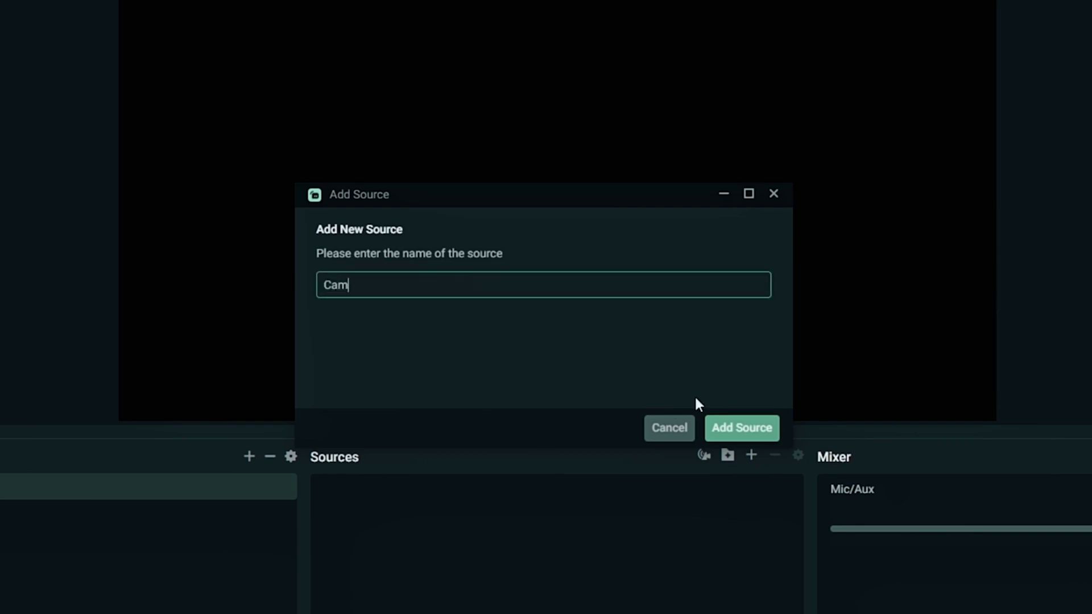
pyautogui.click(742, 428)
# - Select Cam Link as the device for the Cam source
pyautogui.click(585, 200)
pyautogui.click(557, 211)
pyautogui.click(559, 189)
pyautogui.click(551, 239)
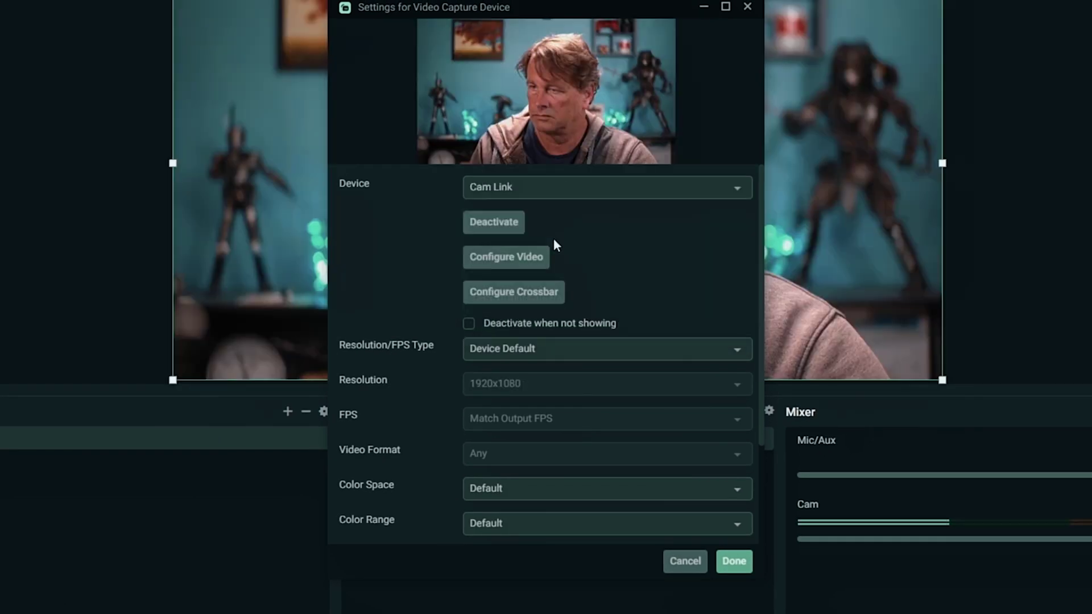
# - Set the camera's resolution type to Custom and use Digital Audio Interface (Cam Link) as its custom audio device
pyautogui.click(580, 358)
pyautogui.click(527, 323)
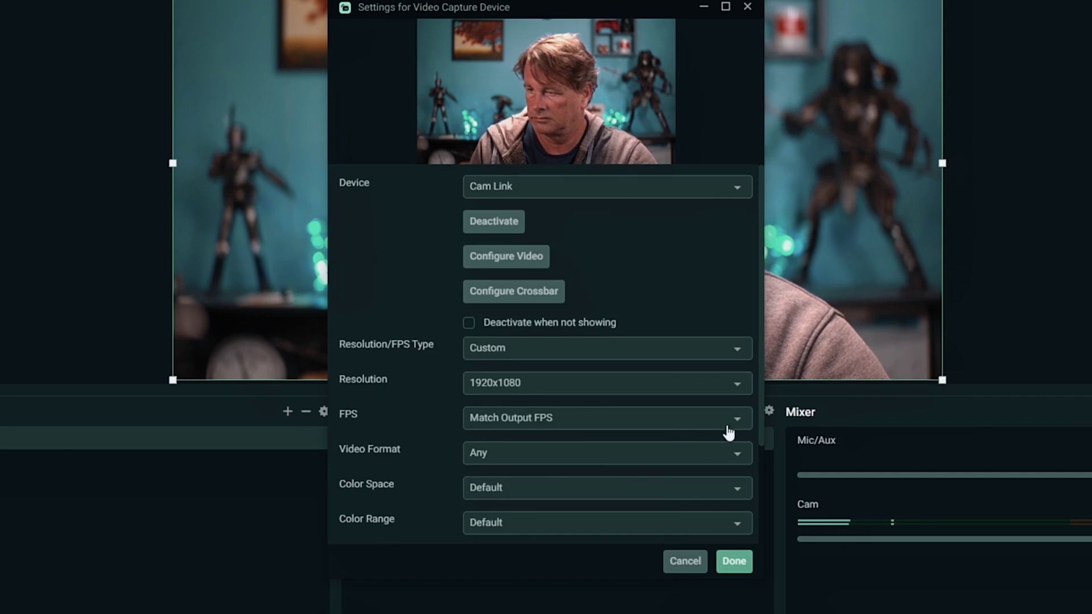
pyautogui.scroll(-5, 641, 492)
pyautogui.click(465, 533)
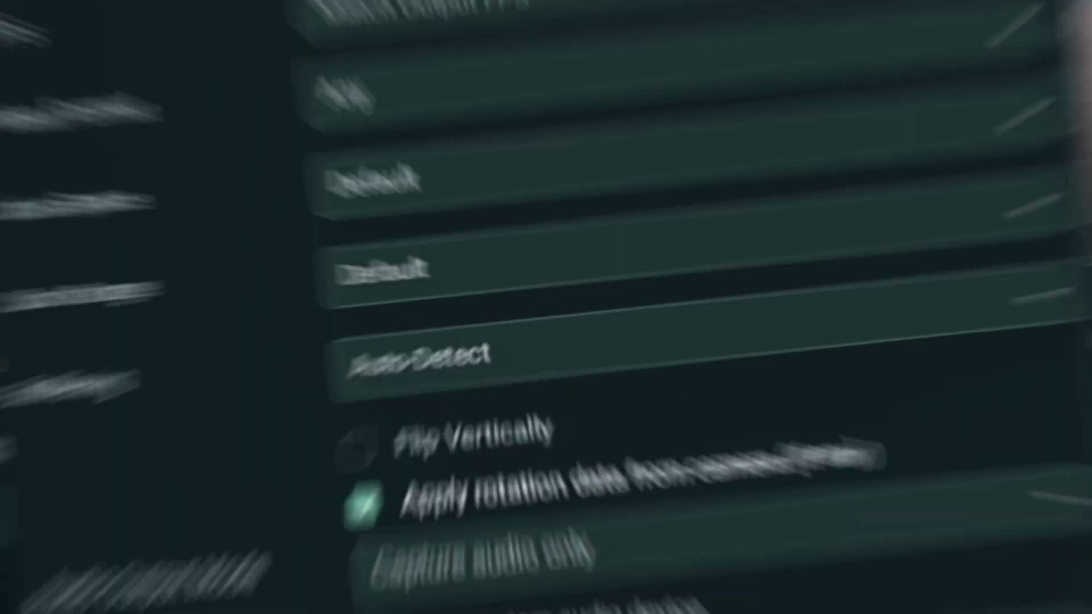
pyautogui.click(626, 324)
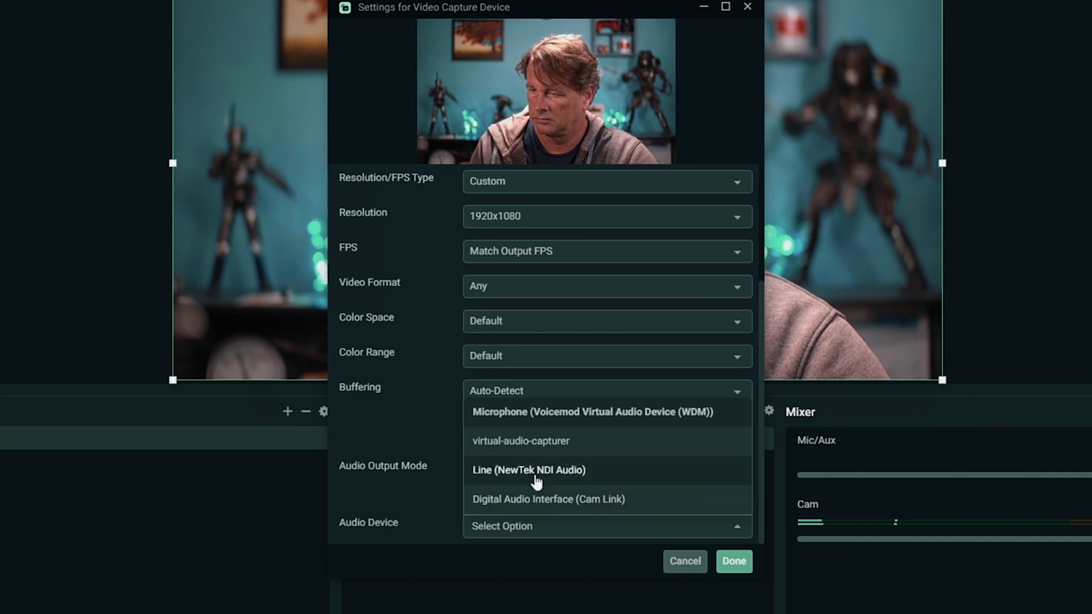
pyautogui.click(537, 500)
pyautogui.click(725, 562)
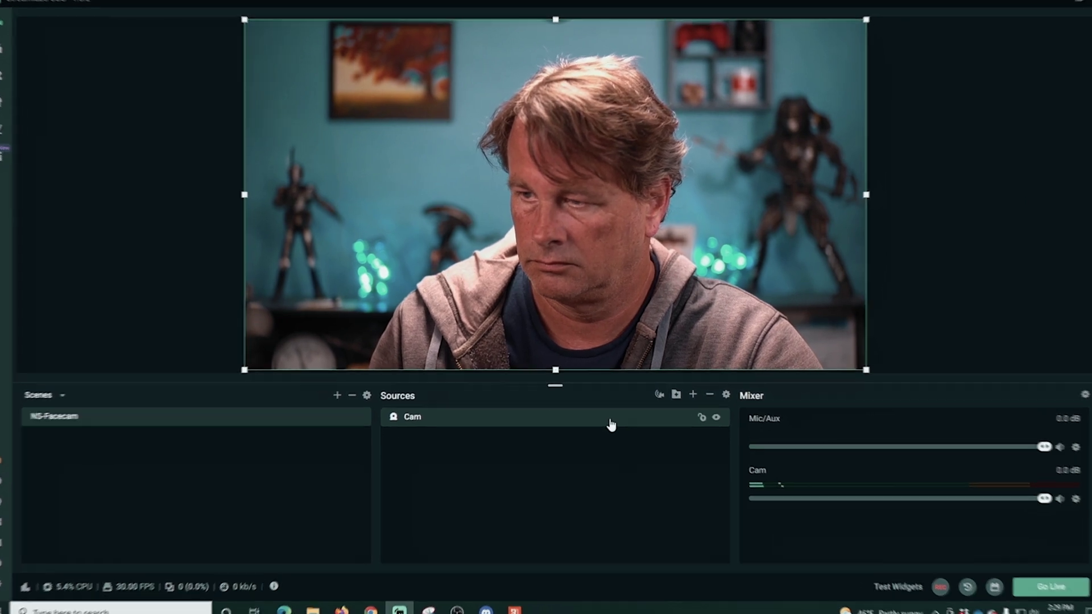
# - Add an Image Mask/Blend filter to the Cam source
pyautogui.rightClick(611, 425)
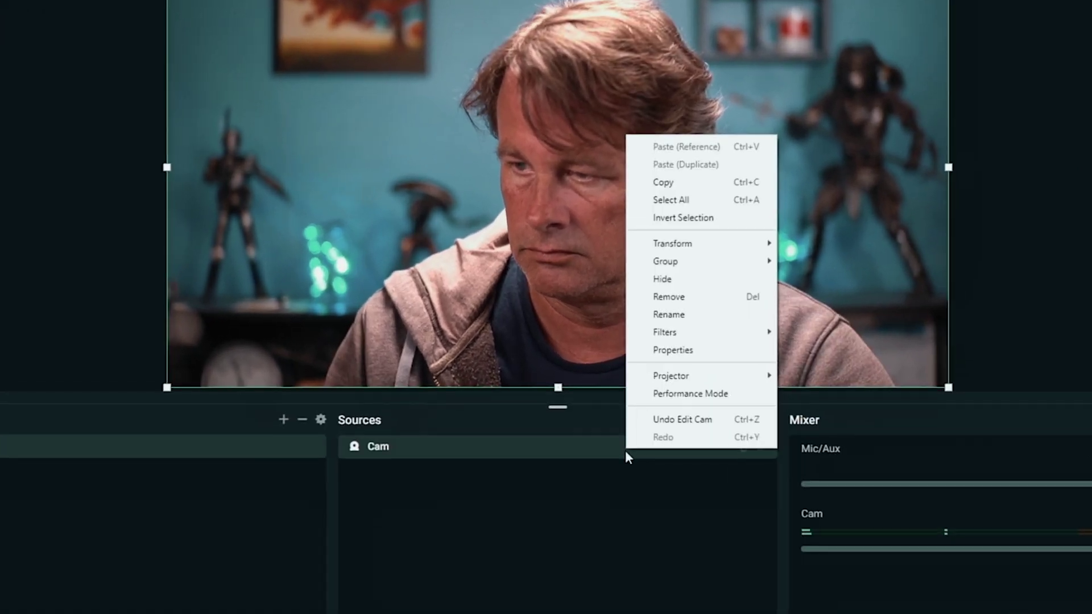
pyautogui.moveTo(655, 326)
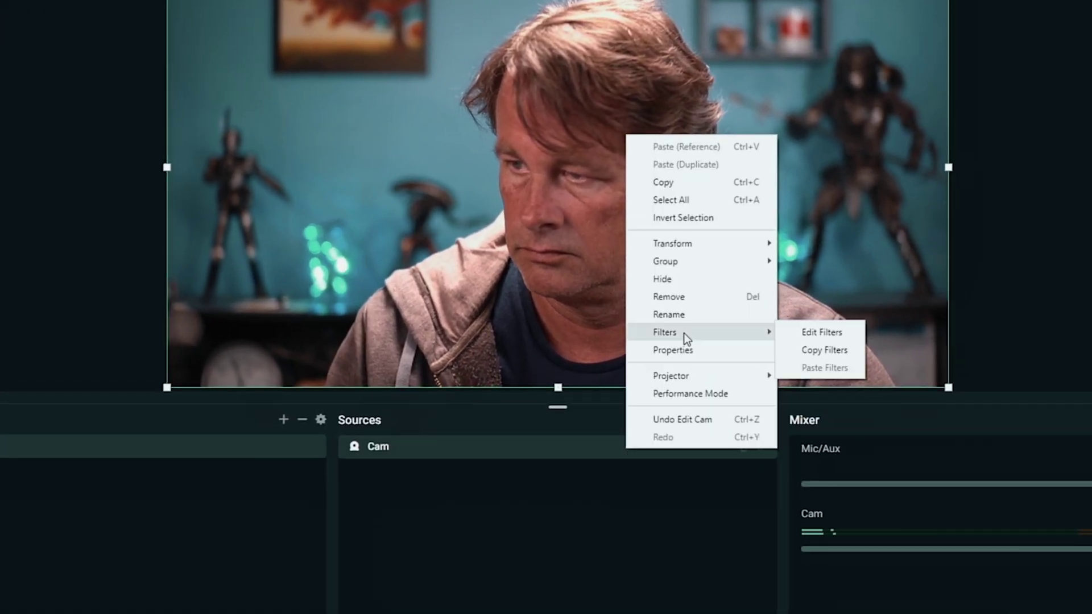
pyautogui.click(813, 332)
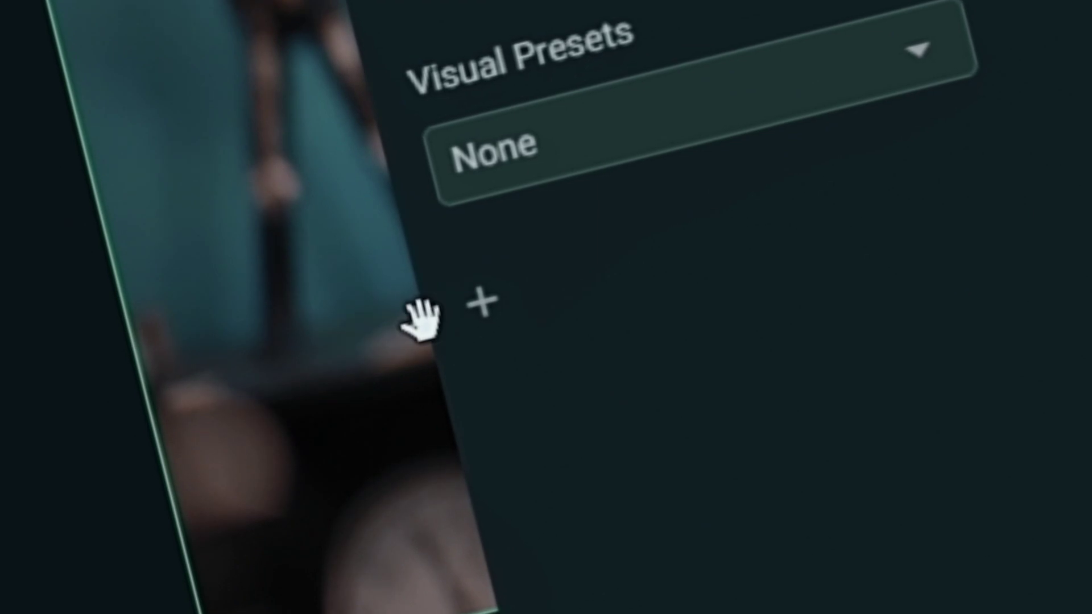
pyautogui.click(480, 315)
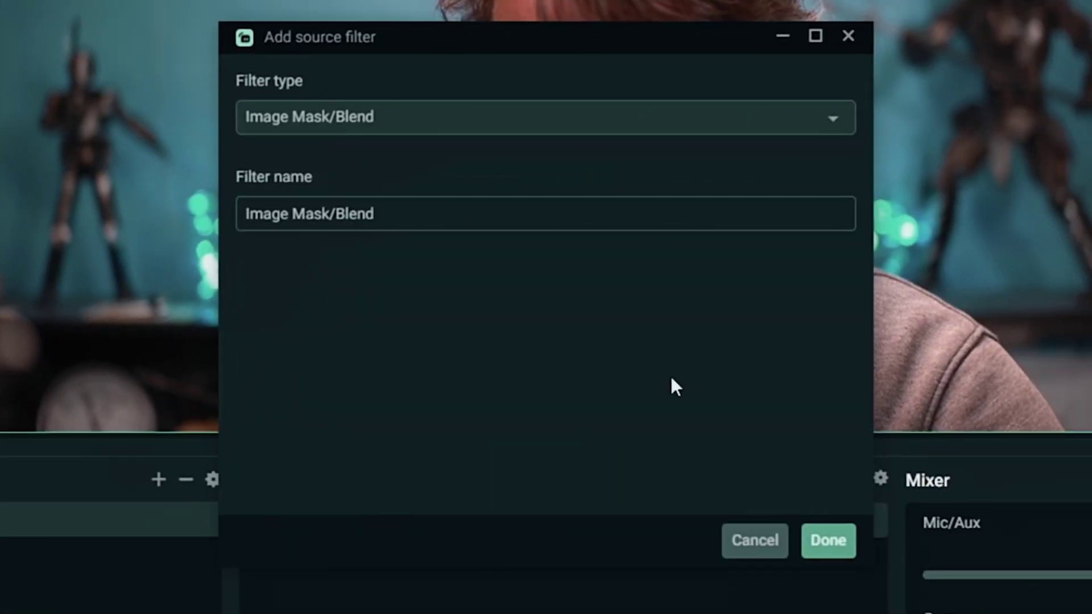
pyautogui.click(831, 543)
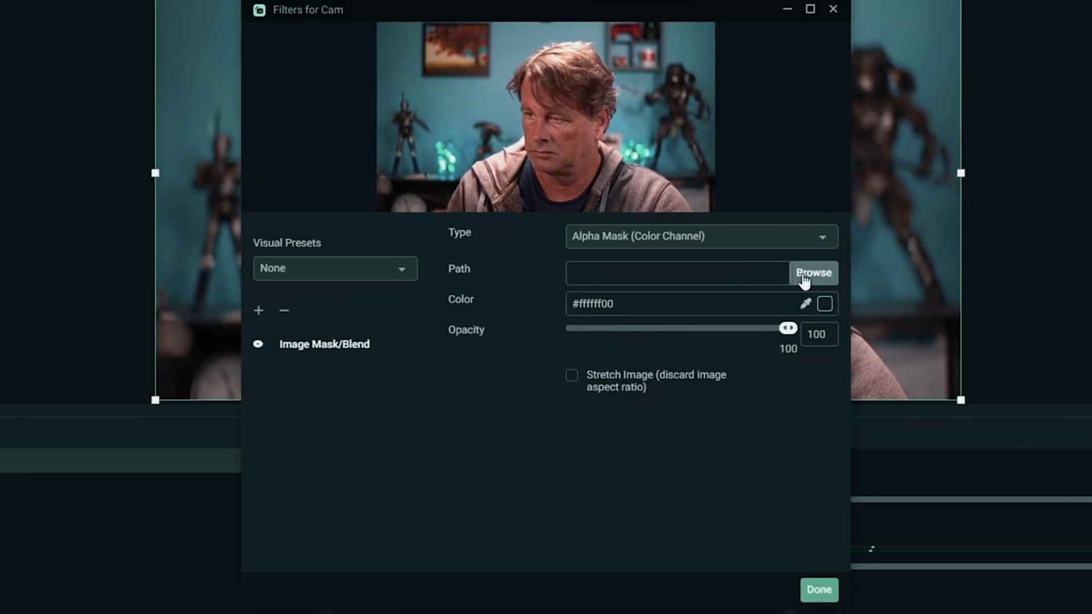
# - Load Spike mask.png as the mask image for the Cam filter and close the filter settings
pyautogui.click(803, 279)
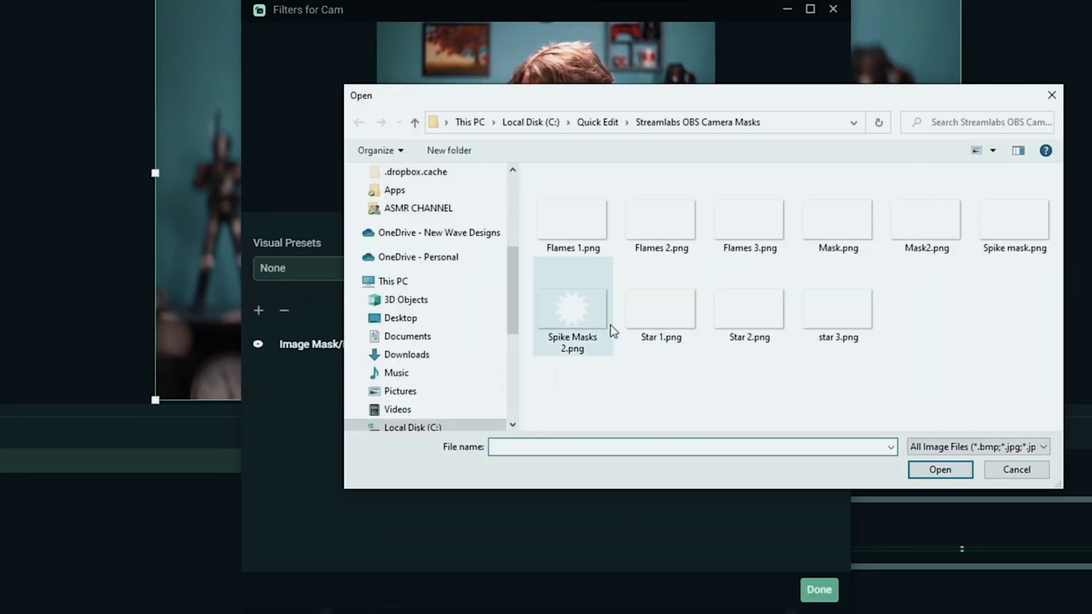
pyautogui.click(1002, 227)
pyautogui.click(939, 469)
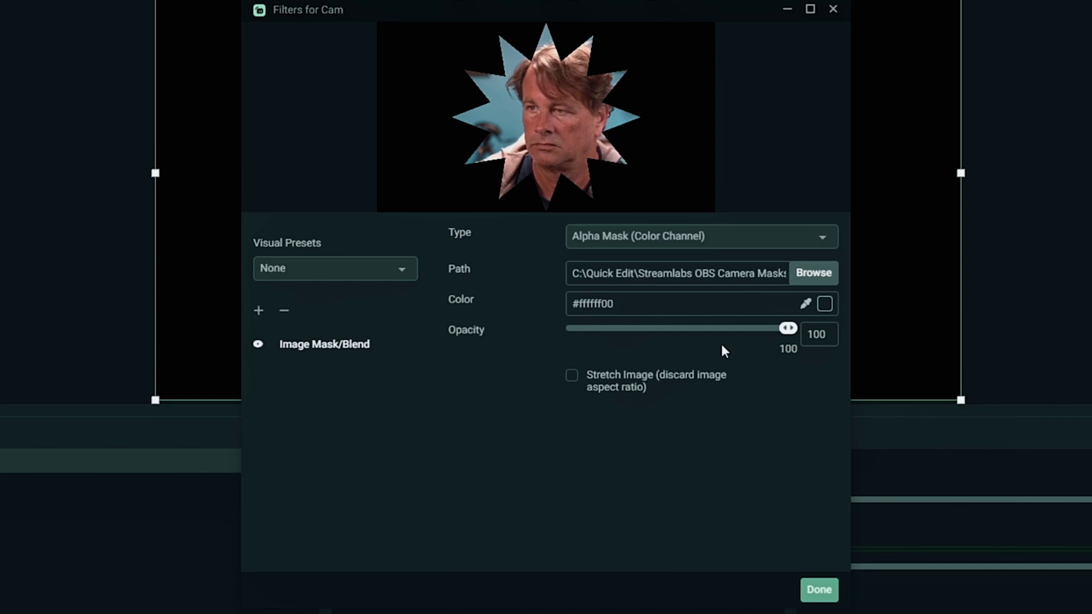
pyautogui.click(813, 588)
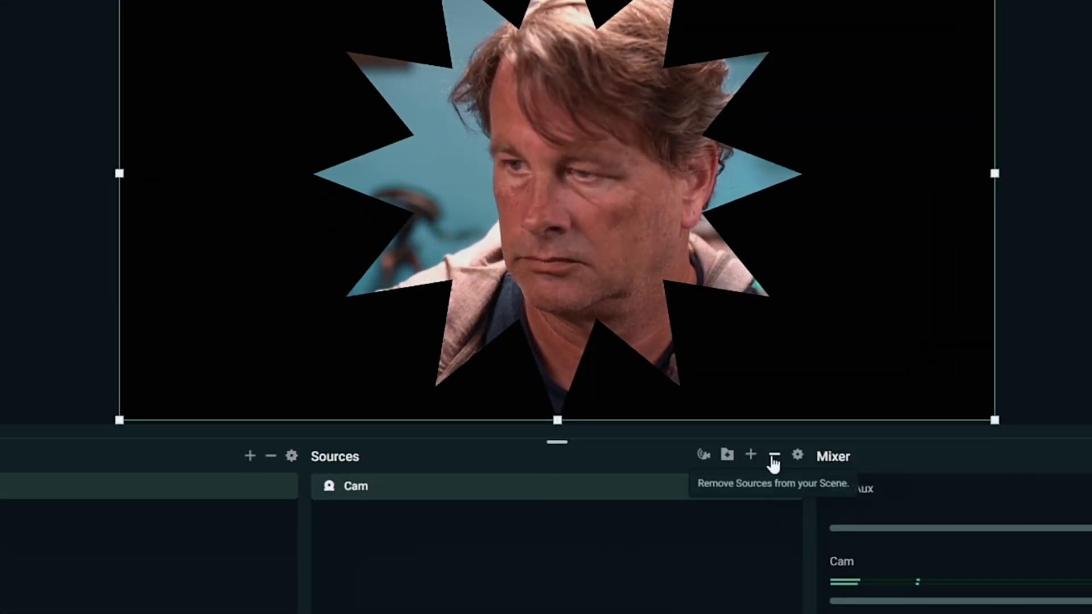
# - Add a Media Source named Animate to the scene
pyautogui.click(688, 391)
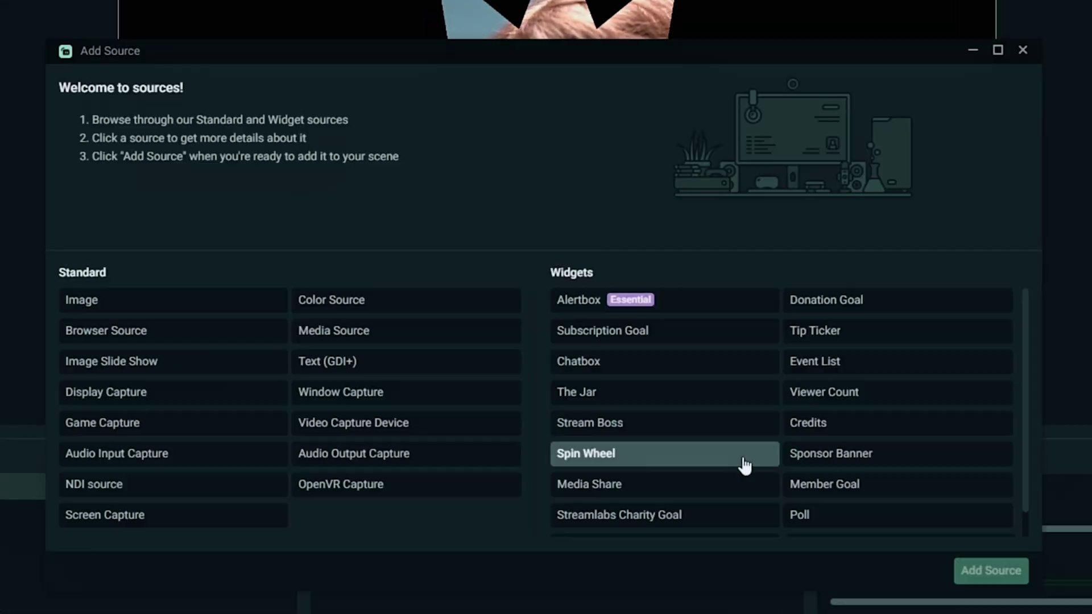
pyautogui.click(319, 333)
pyautogui.click(987, 571)
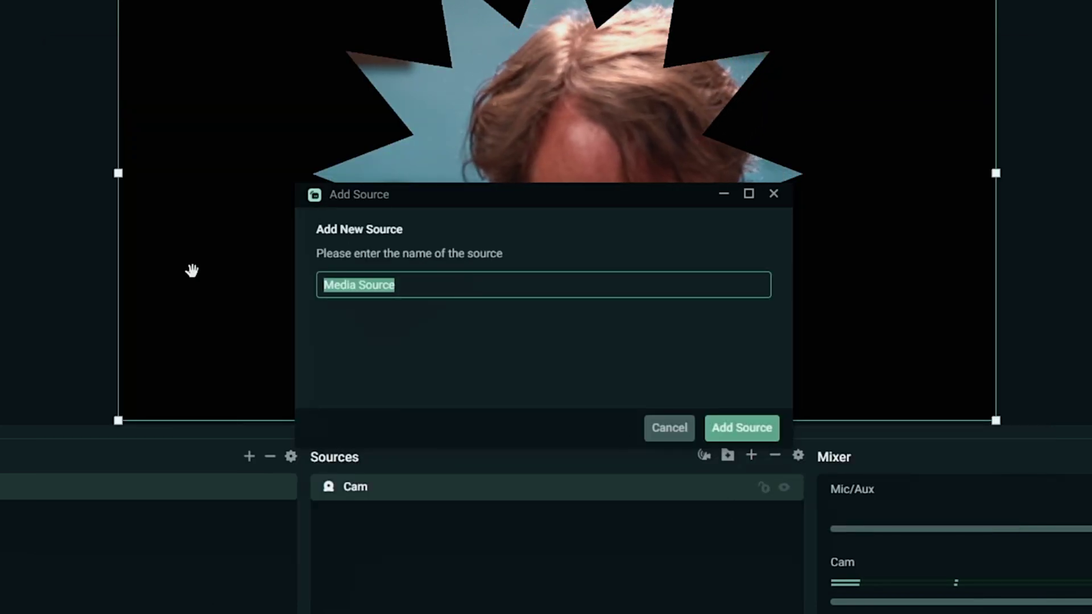
pyautogui.write('Animate')
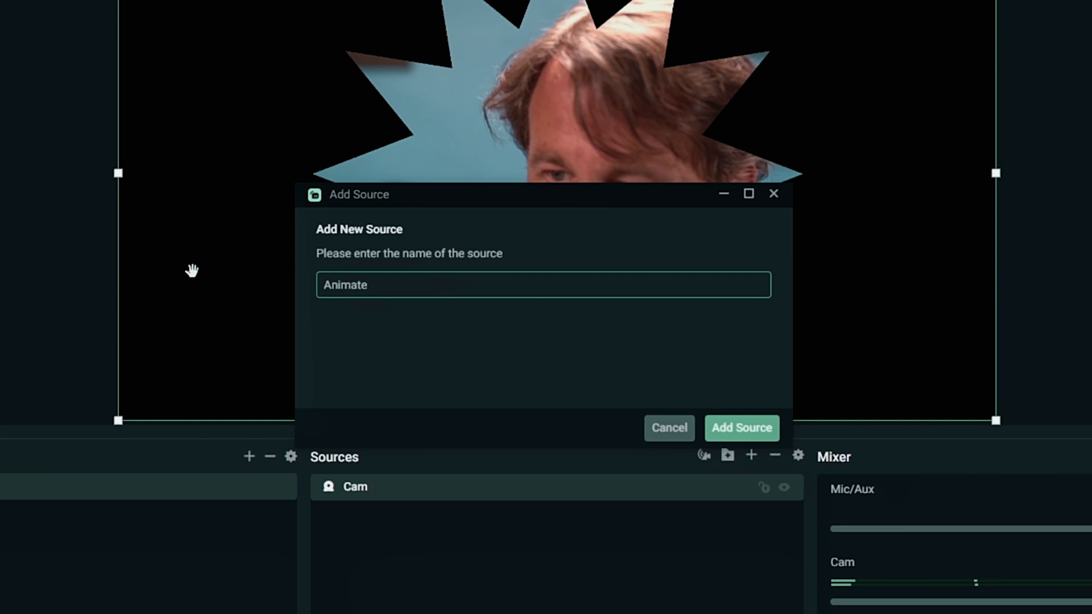
pyautogui.click(753, 428)
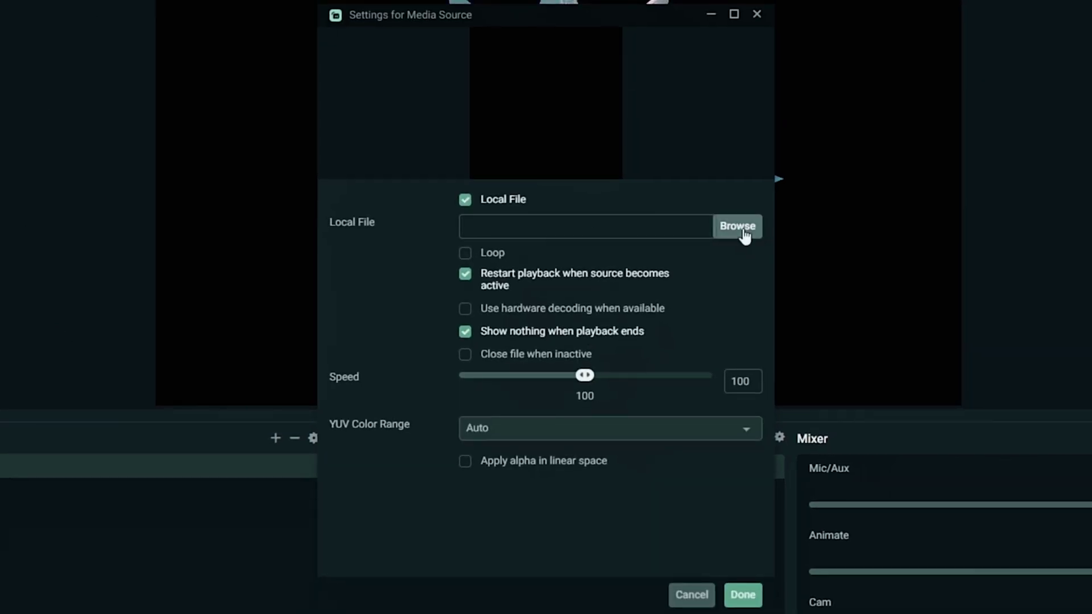
# - Load Octagon - 5192_VP9.webm as a looping file for the Animate source and place that source below Cam
pyautogui.click(742, 227)
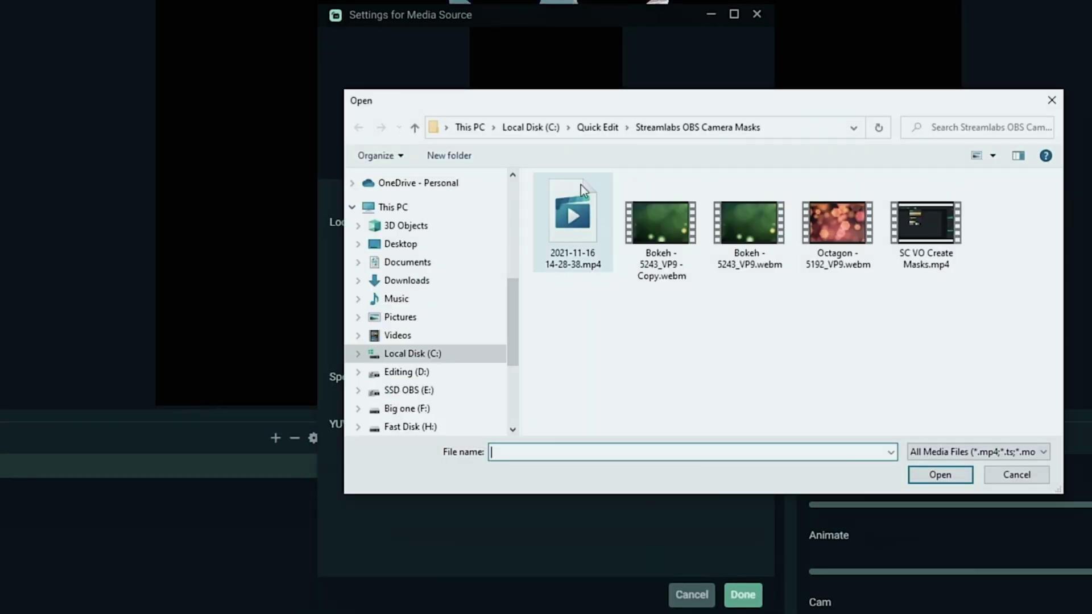
pyautogui.click(830, 220)
pyautogui.click(939, 474)
pyautogui.click(465, 253)
pyautogui.click(742, 594)
pyautogui.moveTo(559, 481); pyautogui.dragTo(548, 530)
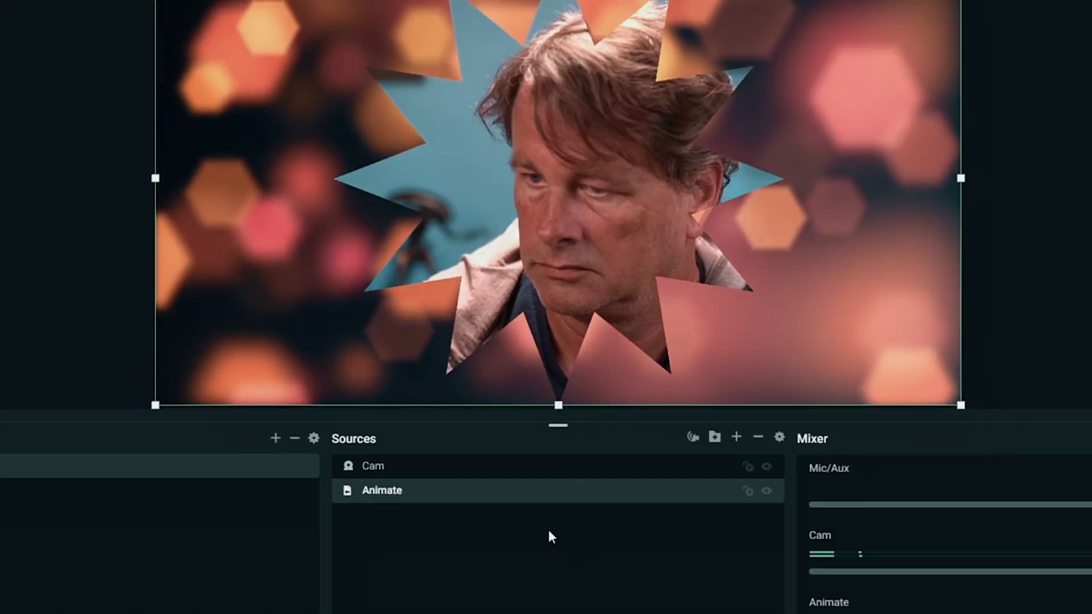
# - Add an Image Mask/Blend filter to the Animate source
pyautogui.rightClick(498, 489)
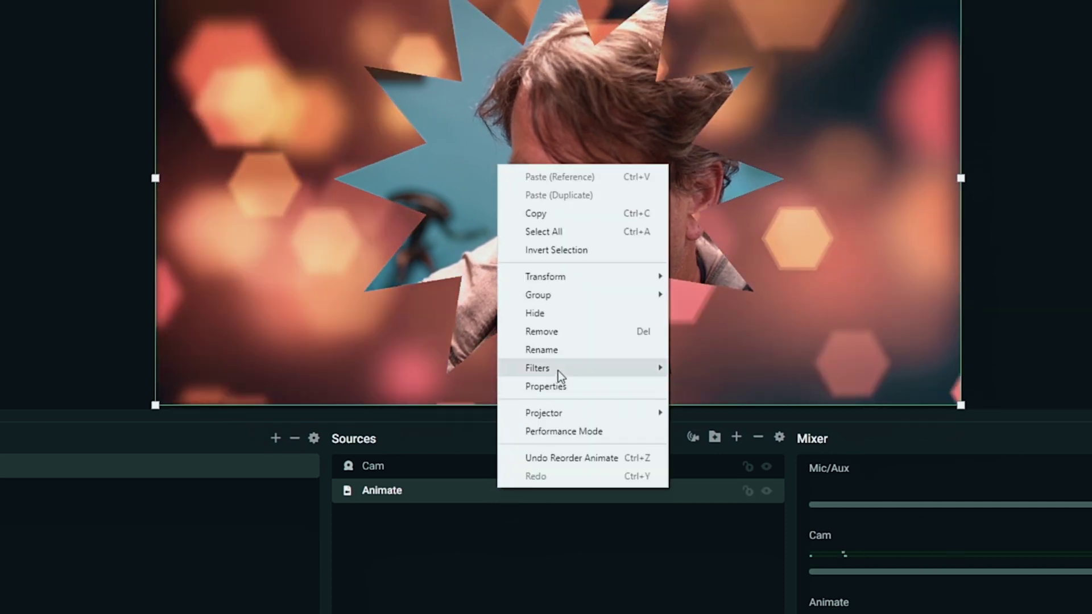
pyautogui.moveTo(557, 369)
pyautogui.click(705, 369)
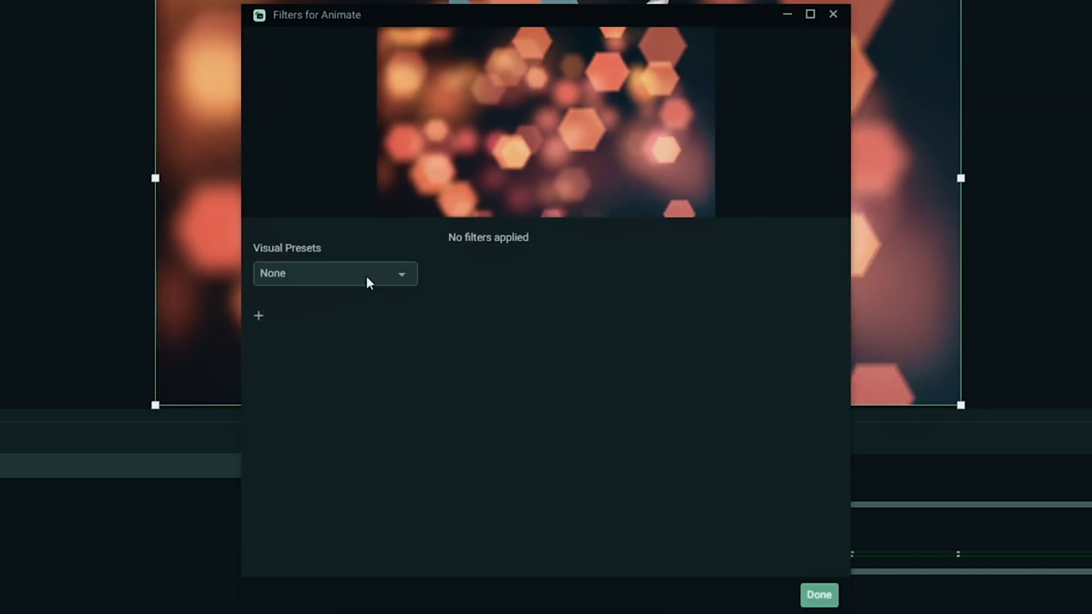
pyautogui.click(259, 316)
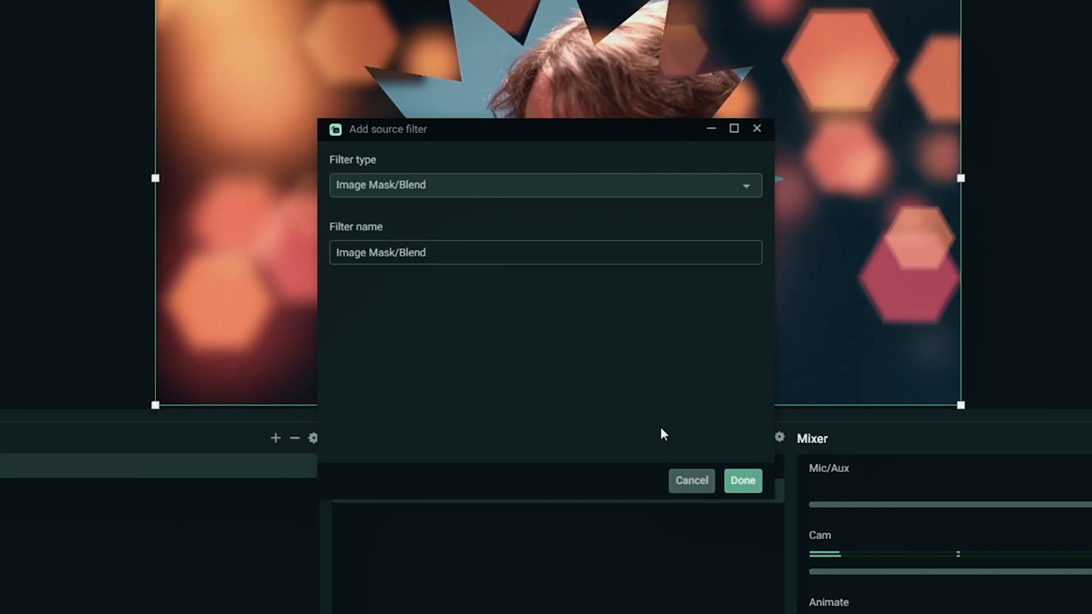
pyautogui.click(744, 480)
# - Load Spike Masks 2.png as the mask image for the Animate filter and close the filter settings
pyautogui.click(813, 278)
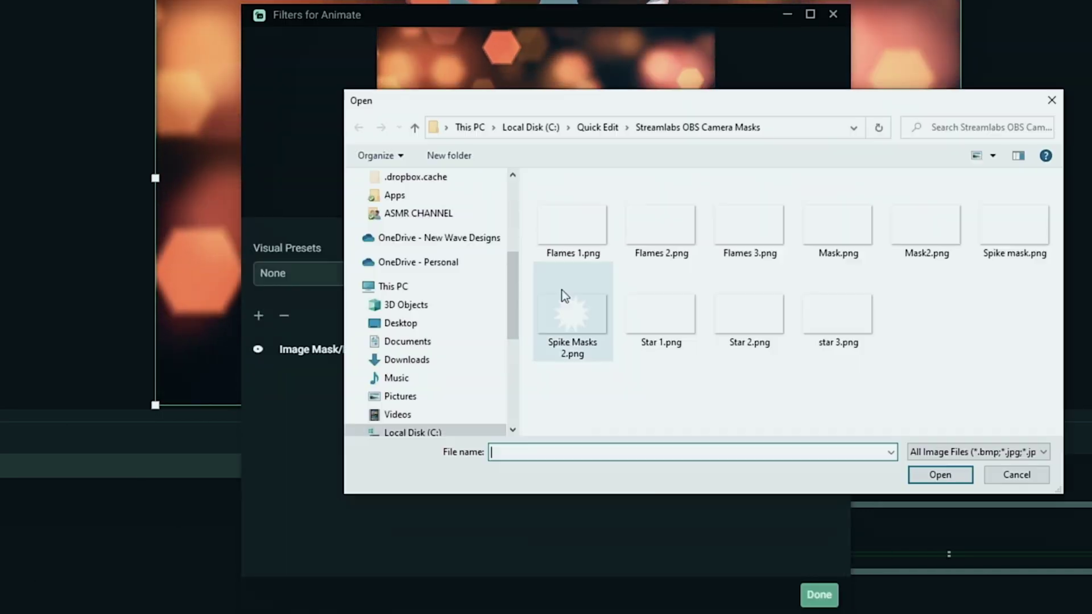
pyautogui.click(579, 322)
pyautogui.click(938, 474)
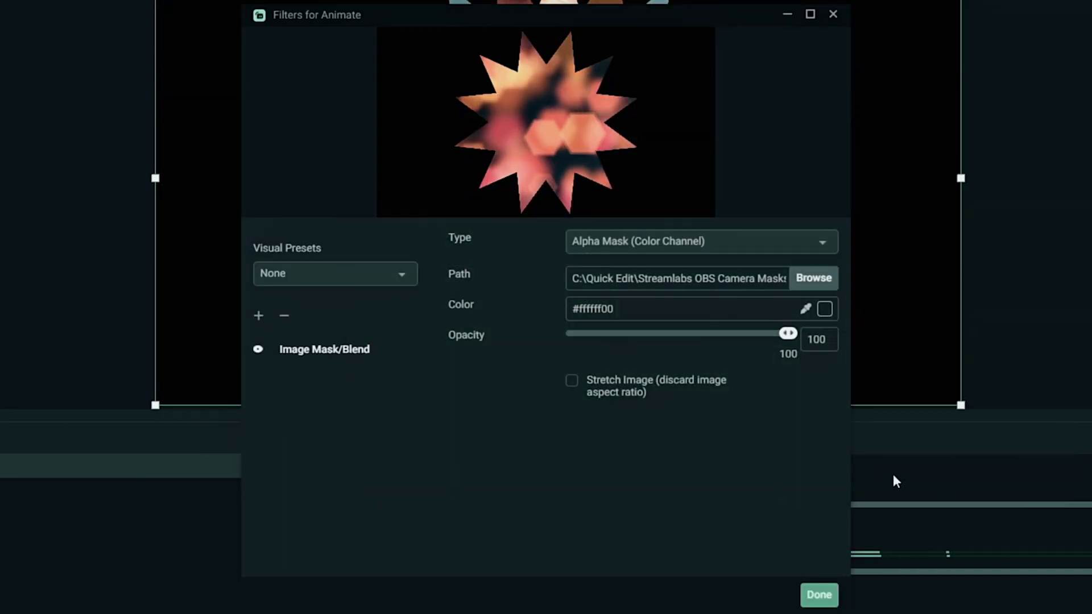
pyautogui.click(802, 604)
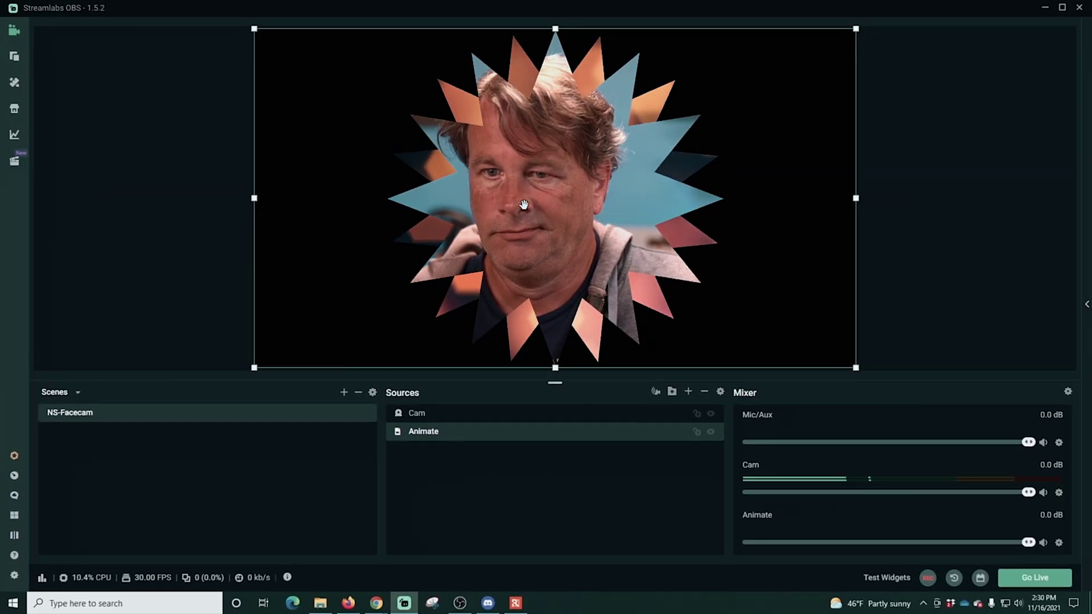
# - Create a new scene named NS-Video
pyautogui.click(193, 472)
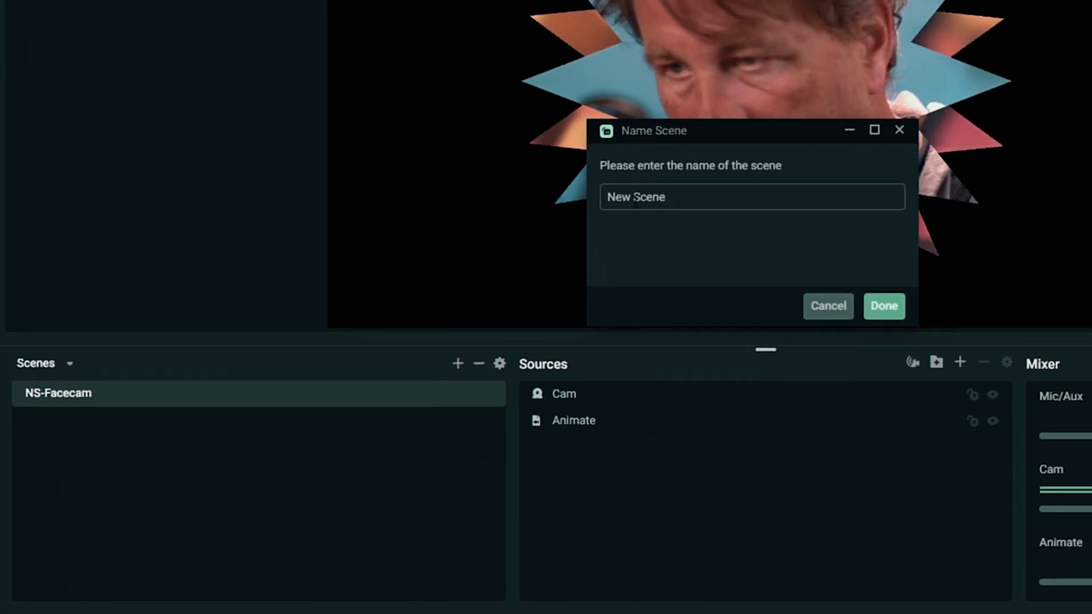
pyautogui.write('Vi')
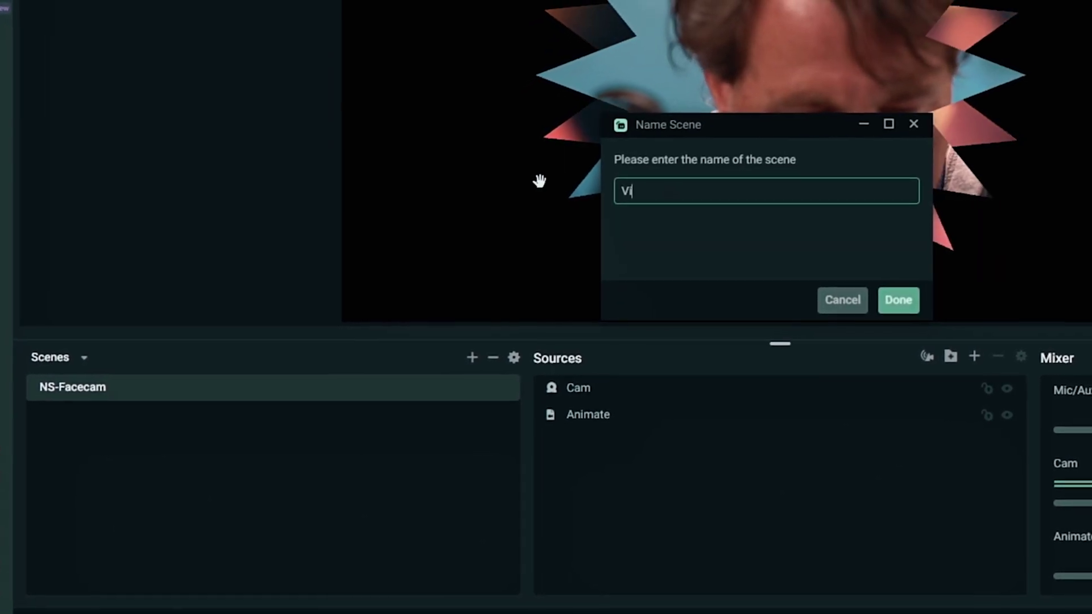
pyautogui.press('BackSpace')
pyautogui.write('N')
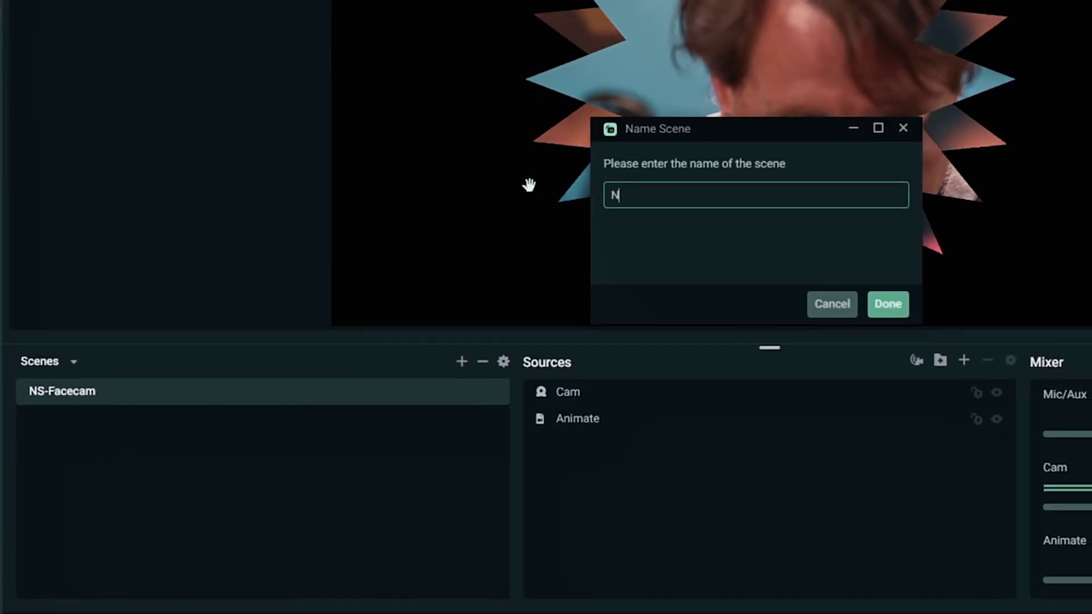
pyautogui.write('S-Video')
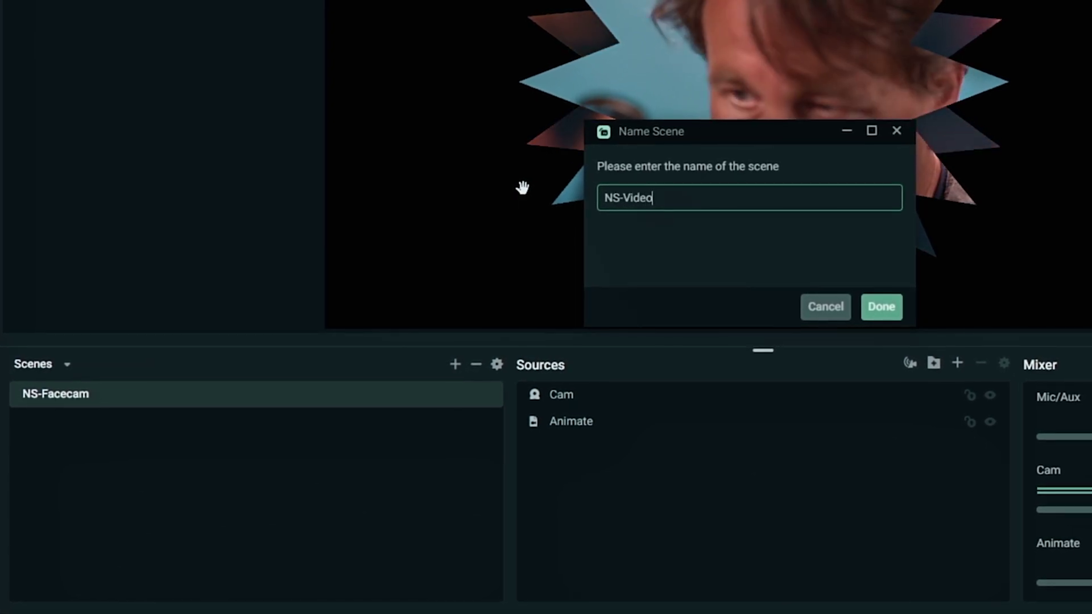
pyautogui.click(879, 307)
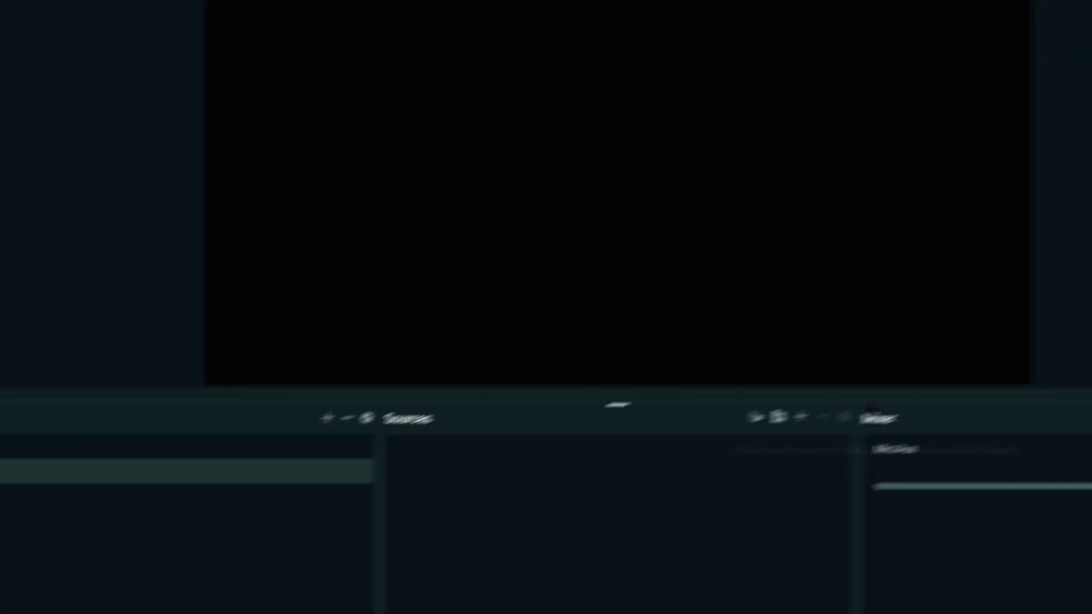
# - Add a new Media Source named Video to the NS-Video scene instead of reusing the existing source
pyautogui.click(955, 364)
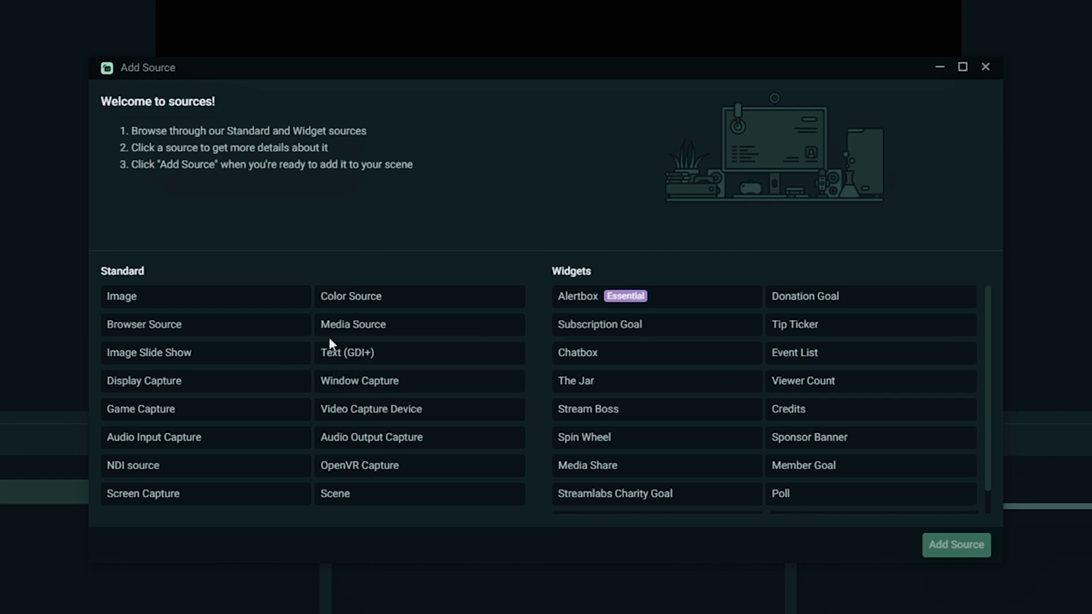
pyautogui.click(934, 545)
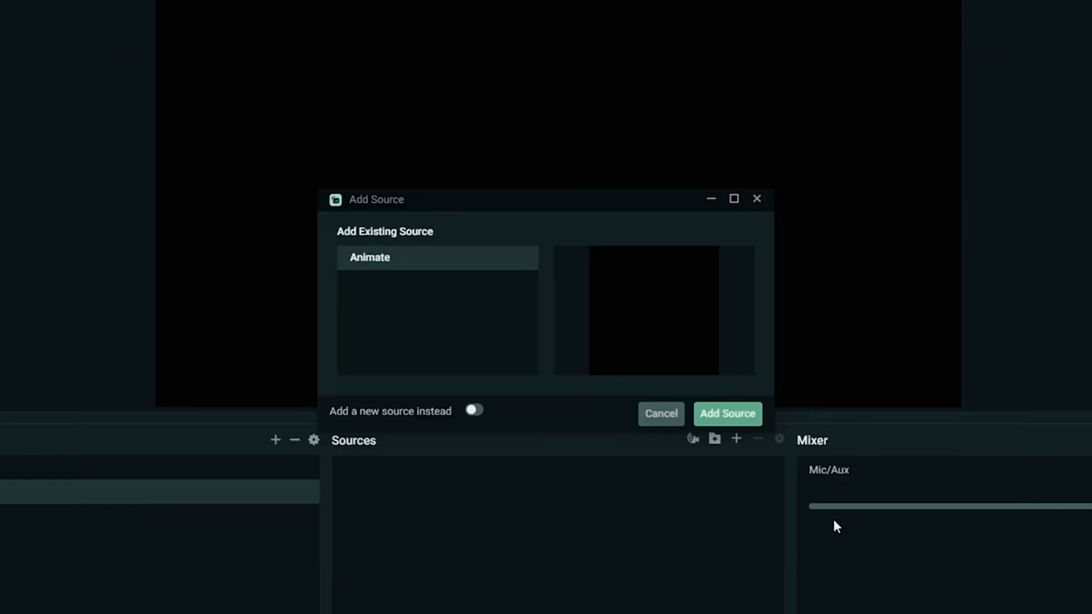
pyautogui.click(474, 411)
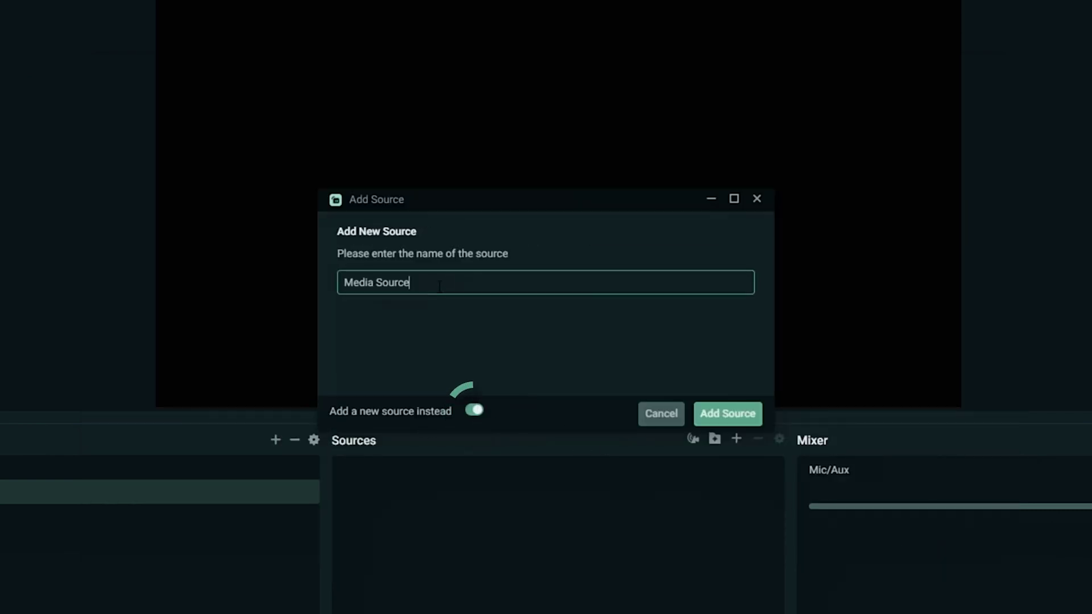
pyautogui.write('Video')
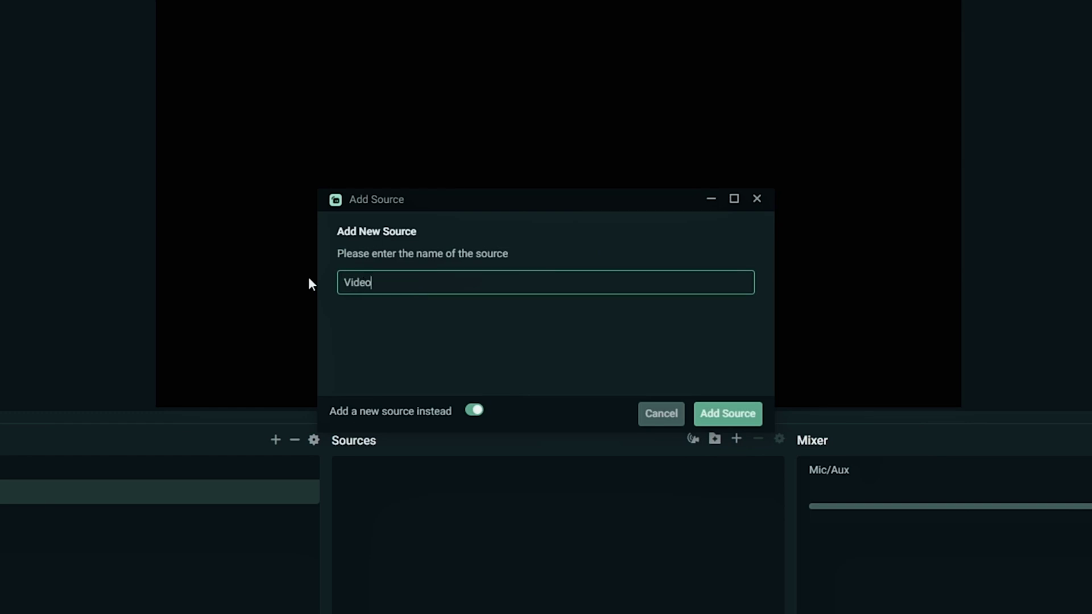
pyautogui.click(727, 416)
# - Load The Witcher 3 Wild Hunt - Official Gameplay (edit).mp4 from the WGOE folder as the Video source's local file
pyautogui.click(739, 229)
pyautogui.scroll(-5, 593, 405)
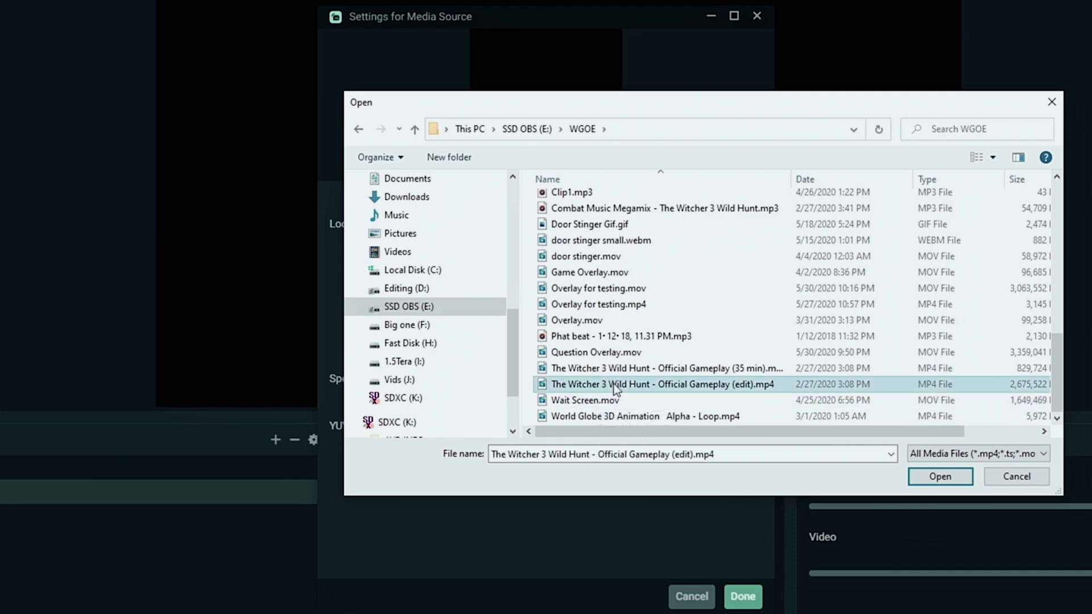
pyautogui.click(939, 476)
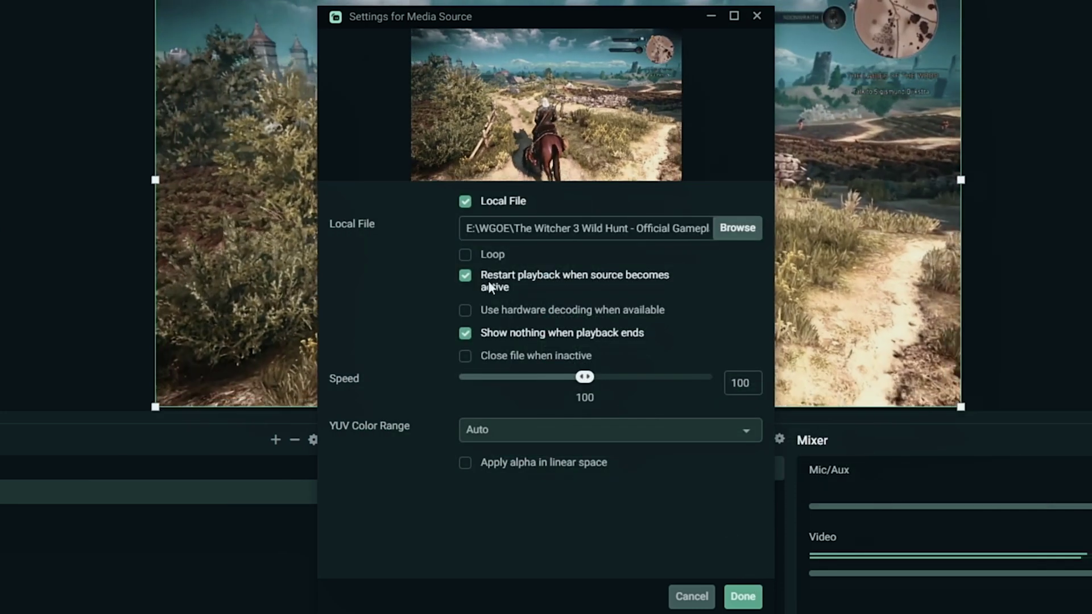
# - Enable looping for the Video media source and add an Image Mask/Blend filter to it
pyautogui.click(465, 254)
pyautogui.click(743, 596)
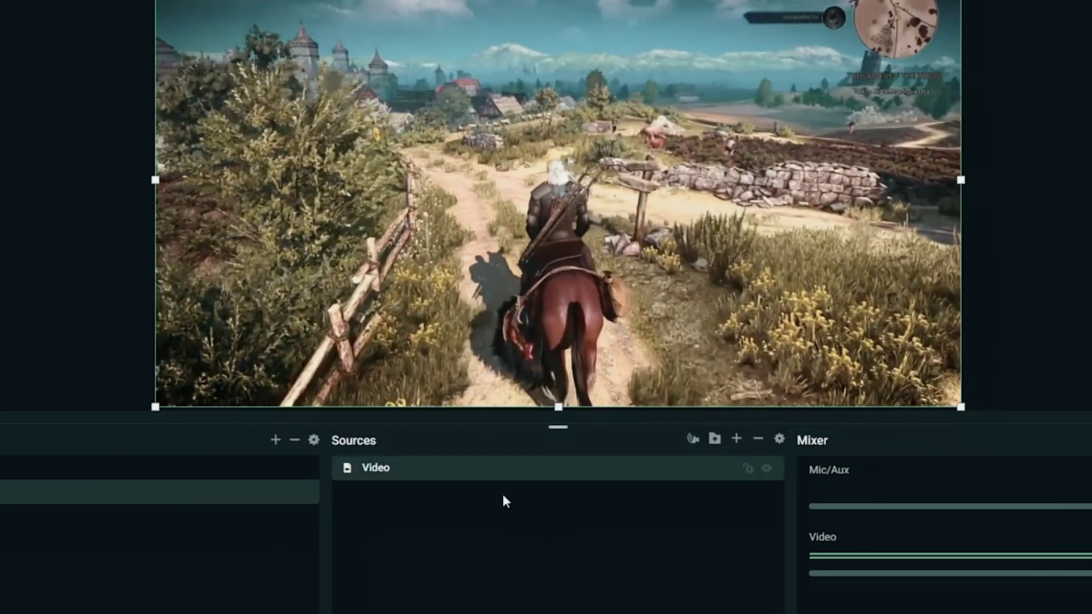
pyautogui.rightClick(489, 466)
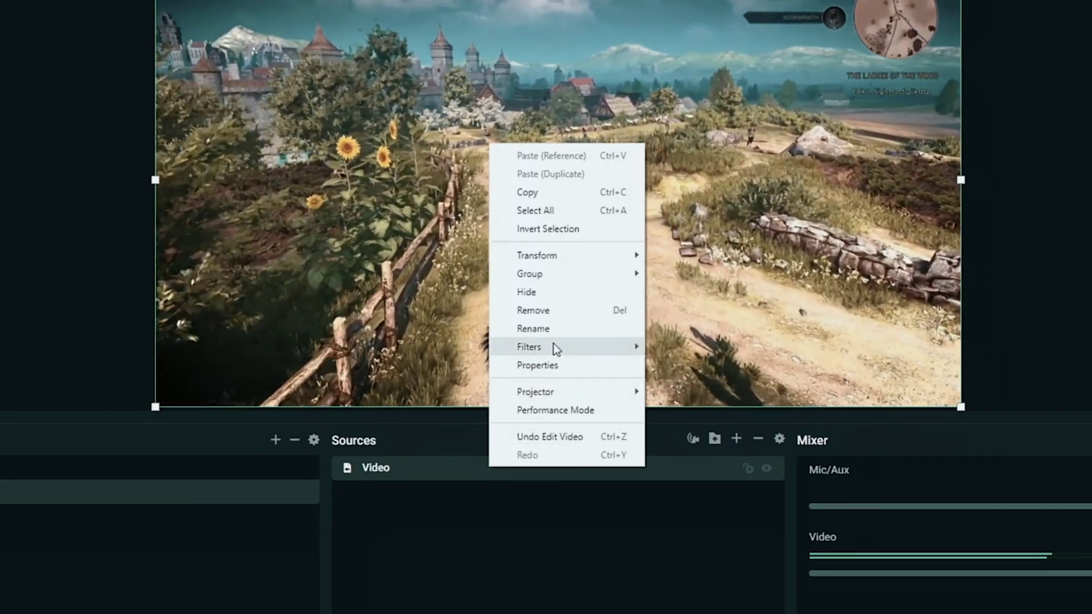
pyautogui.moveTo(554, 344)
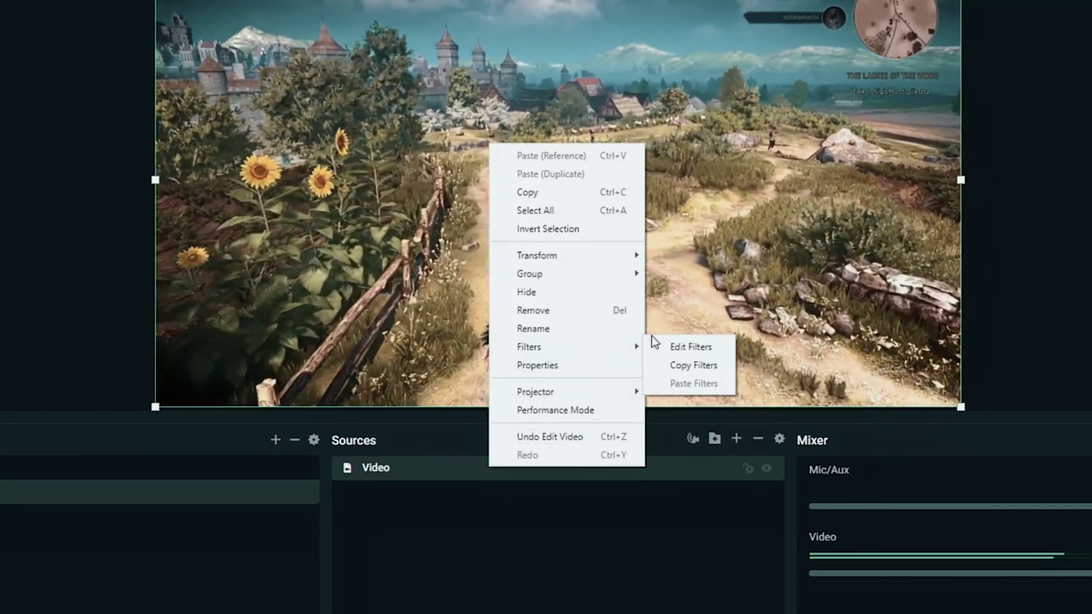
pyautogui.click(688, 346)
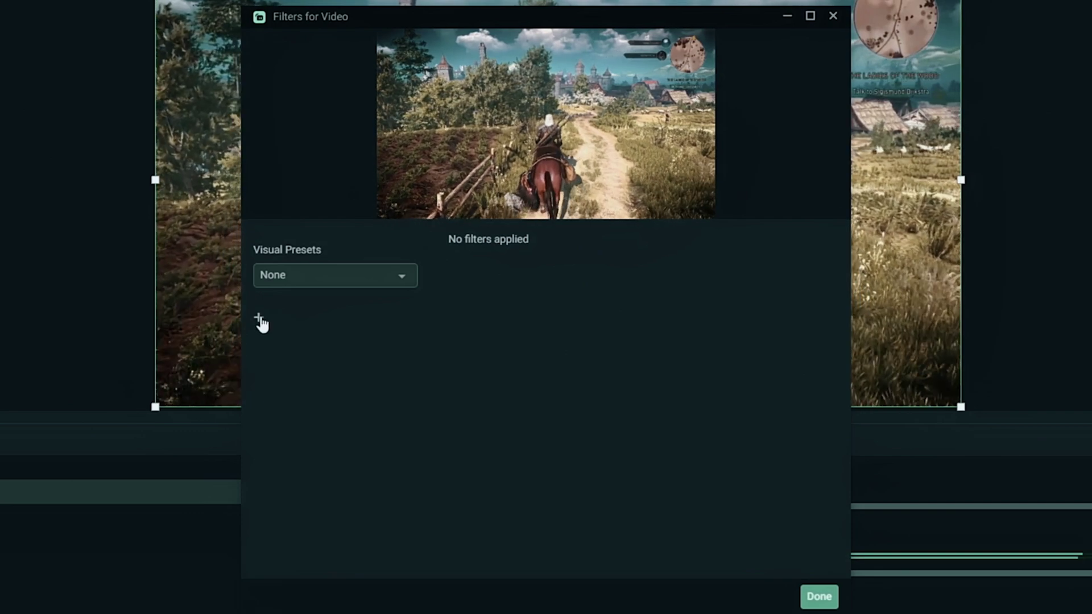
pyautogui.click(259, 317)
pyautogui.click(742, 481)
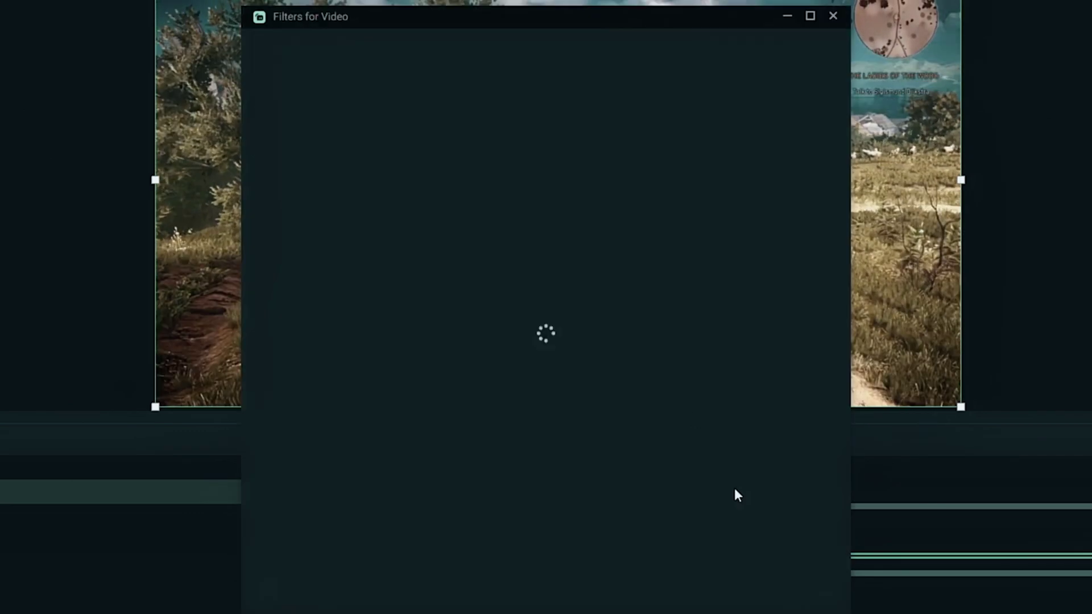
# - Load the ragged-edged frame mask from the Streamlabs OBS Camera Masks folder into the Video filter and close the filter settings
pyautogui.click(809, 281)
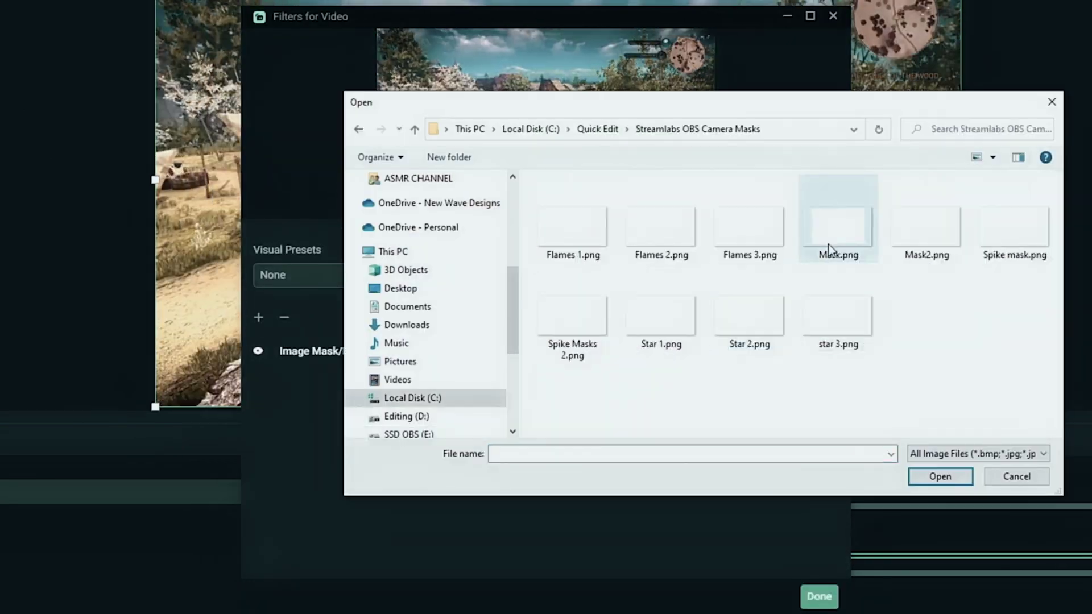
pyautogui.click(939, 476)
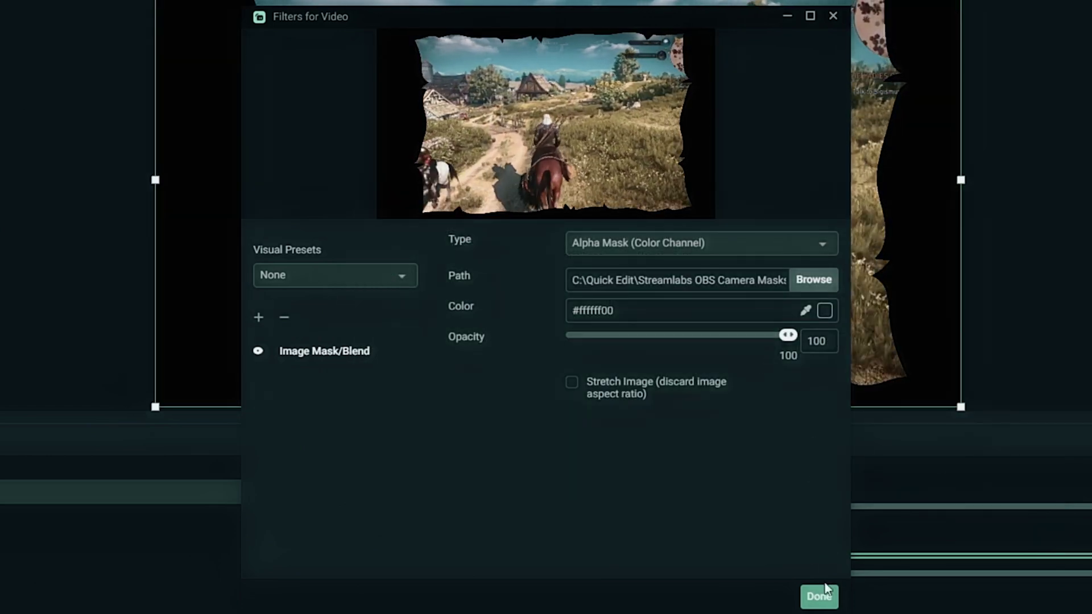
pyautogui.click(819, 596)
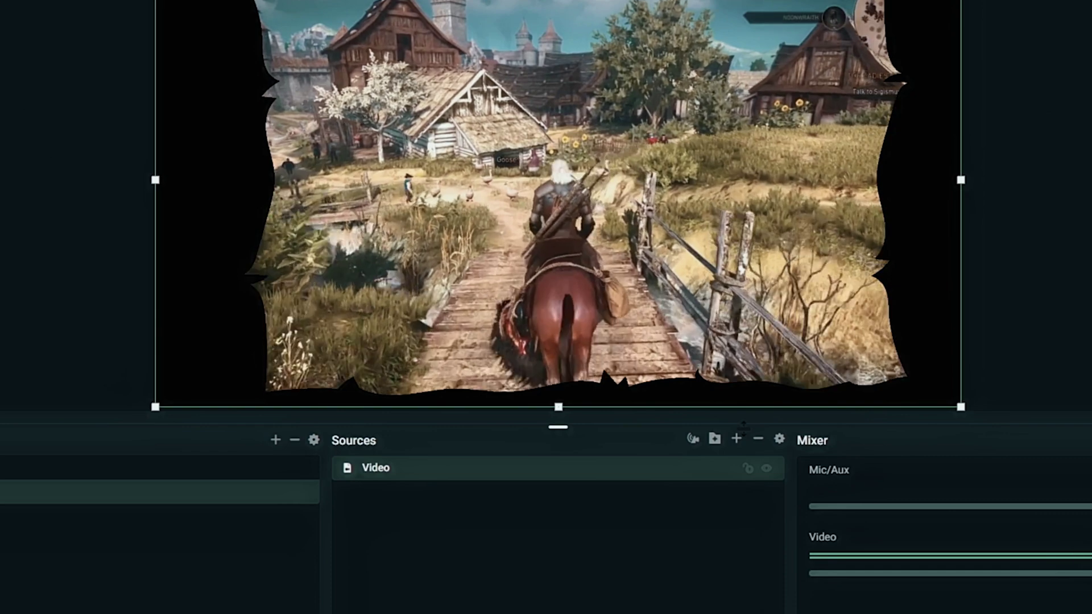
# - Add a new Media Source named Background to the NS-Video scene instead of reusing an existing source
pyautogui.click(736, 441)
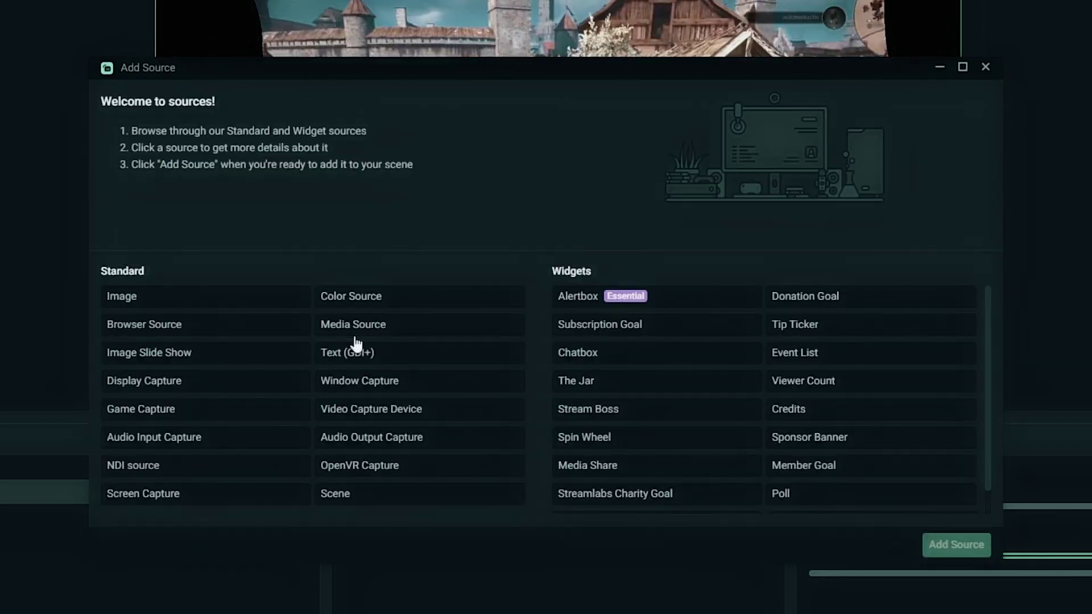
pyautogui.click(937, 545)
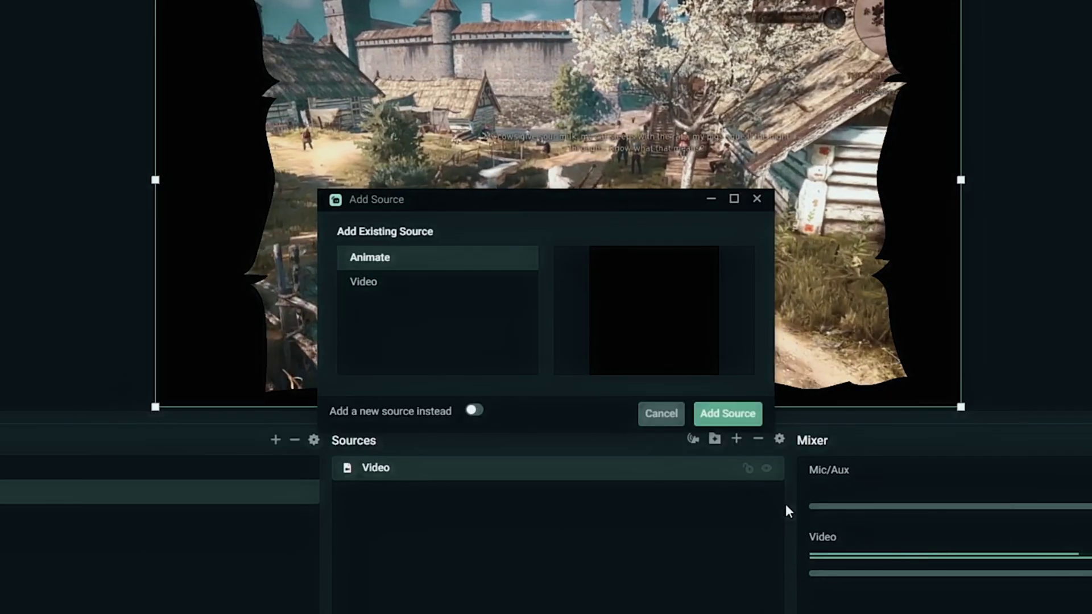
pyautogui.click(471, 410)
pyautogui.moveTo(410, 282); pyautogui.dragTo(280, 280)
pyautogui.write('Back')
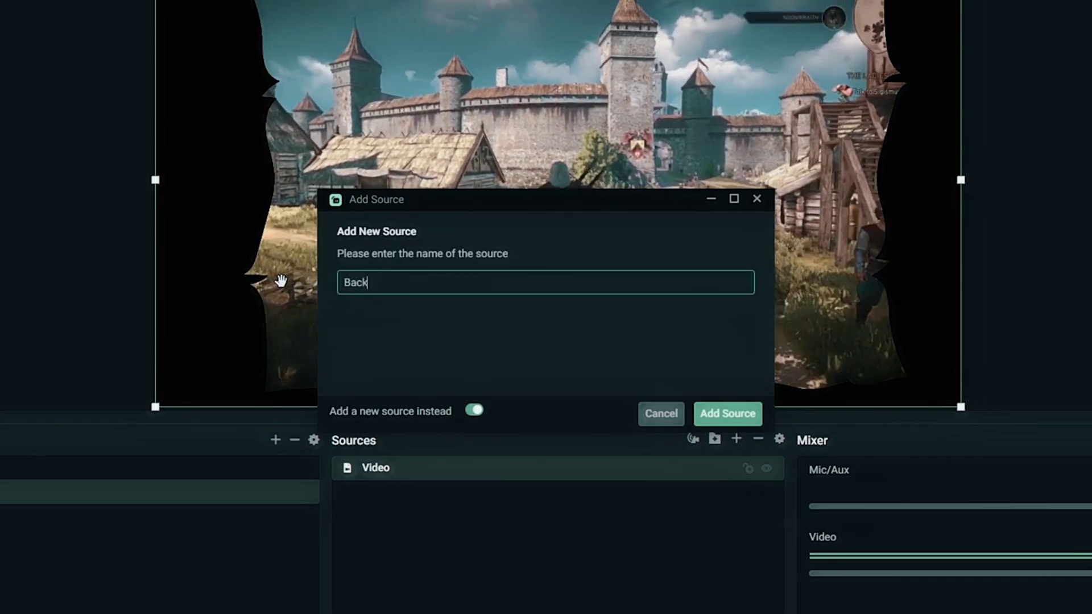
pyautogui.write('ground')
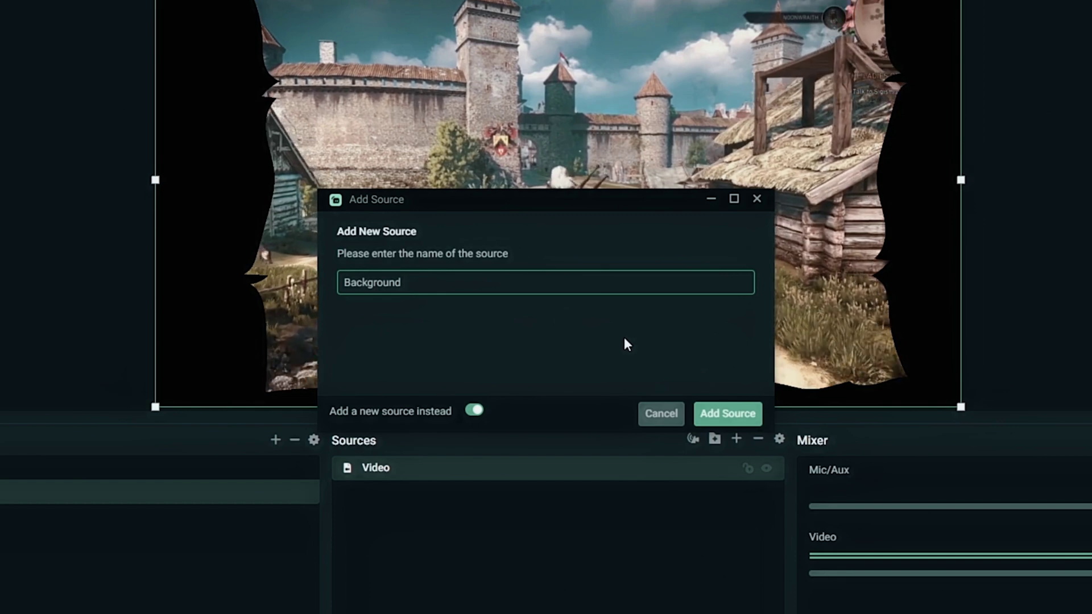
pyautogui.click(728, 413)
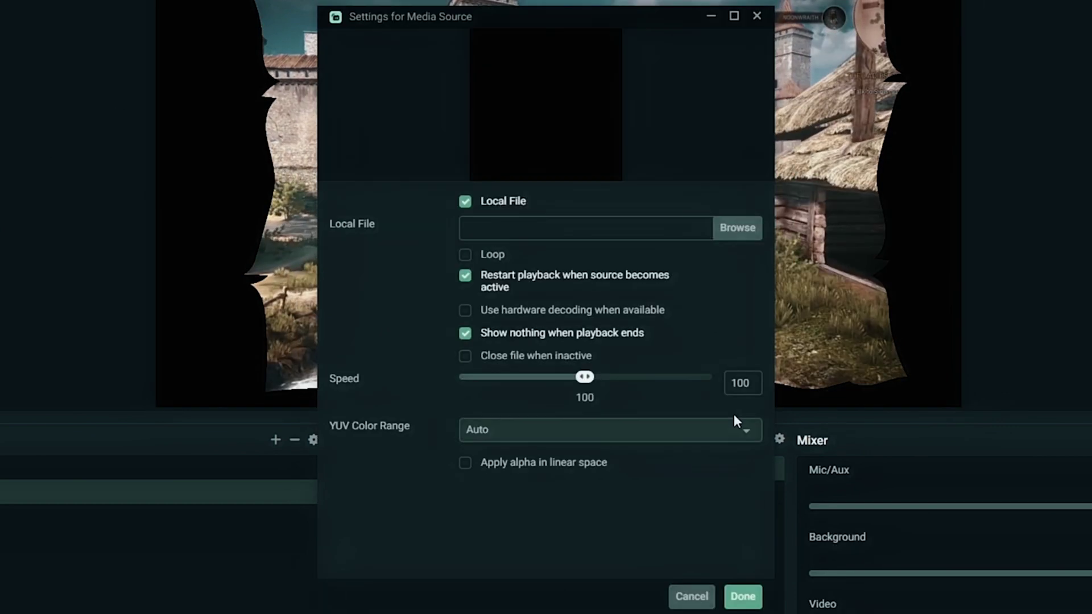
# - Load Bokeh - 5243_VP9.webm as the Background source's local file and enable looping
pyautogui.click(728, 243)
pyautogui.click(815, 229)
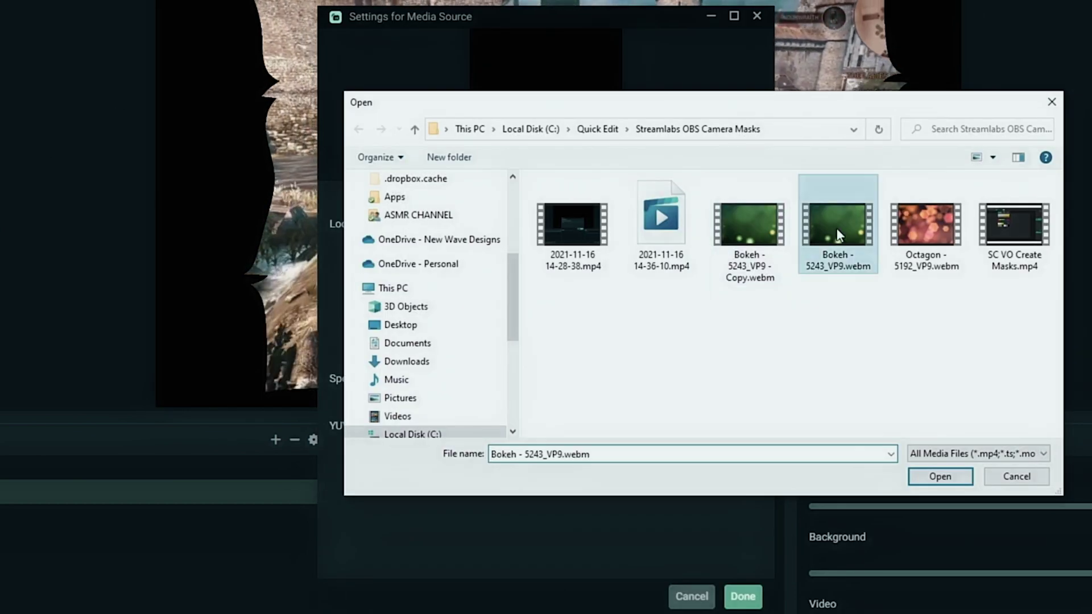
pyautogui.click(941, 476)
pyautogui.click(464, 254)
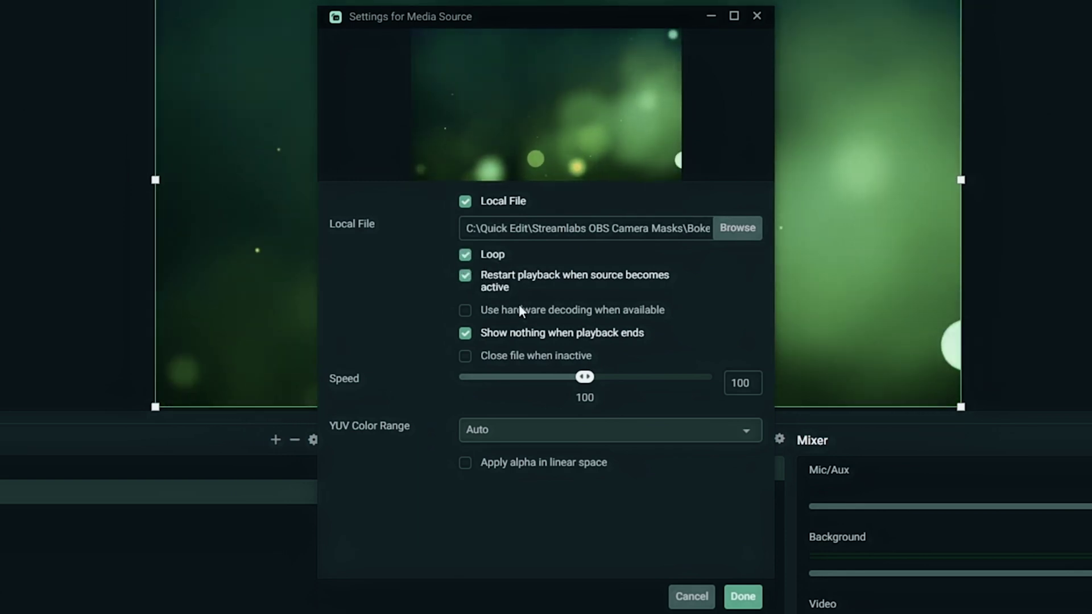
pyautogui.click(743, 595)
# - Place the Background source beneath Video in the source order and add an Image Mask/Blend filter to Background
pyautogui.moveTo(550, 467); pyautogui.dragTo(551, 520)
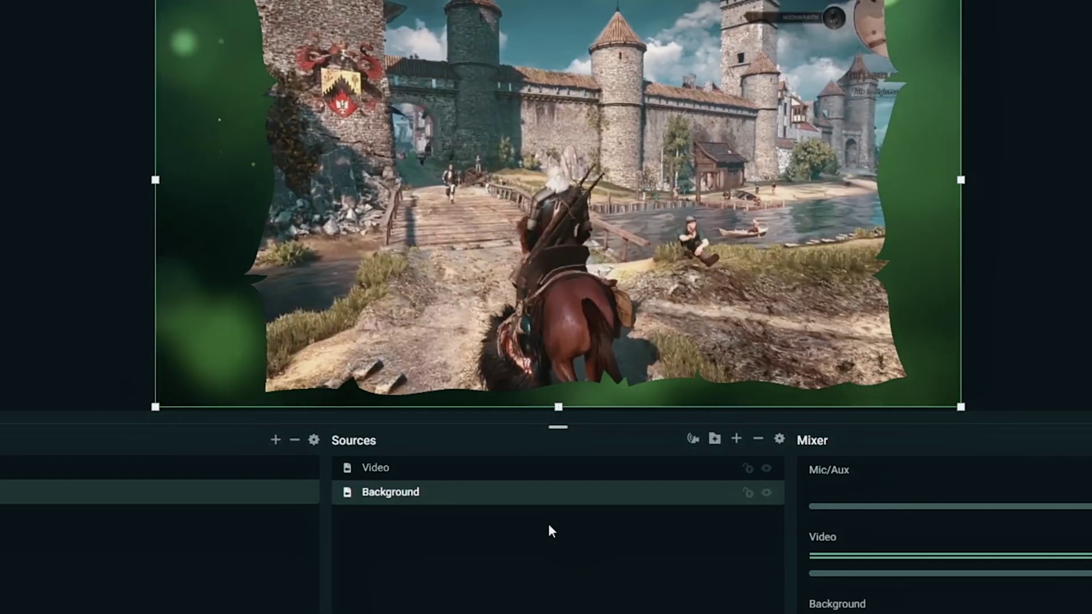
pyautogui.rightClick(522, 501)
pyautogui.moveTo(619, 384)
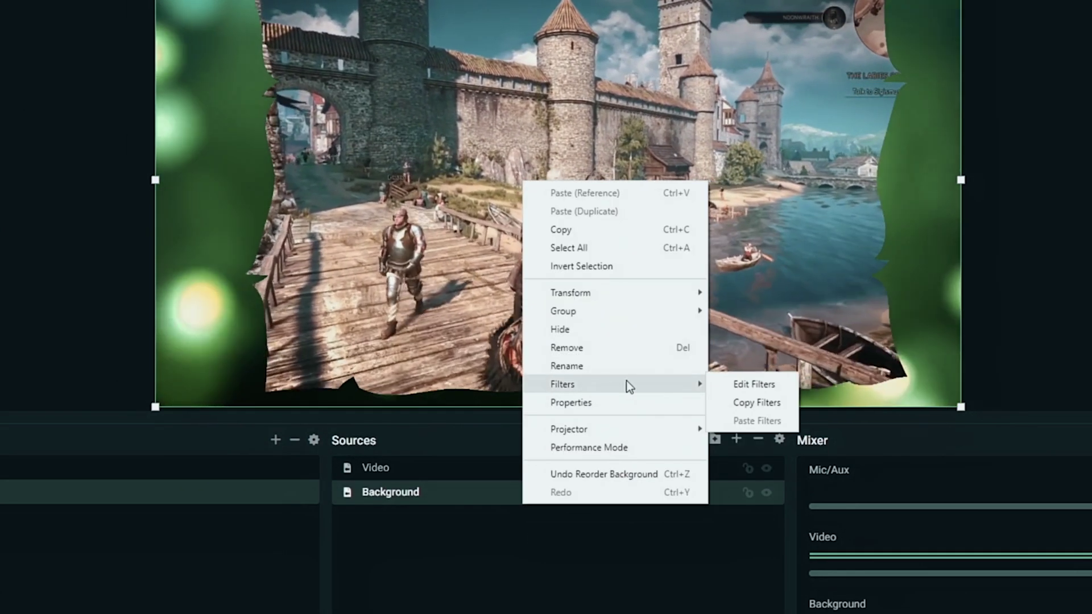
pyautogui.click(750, 383)
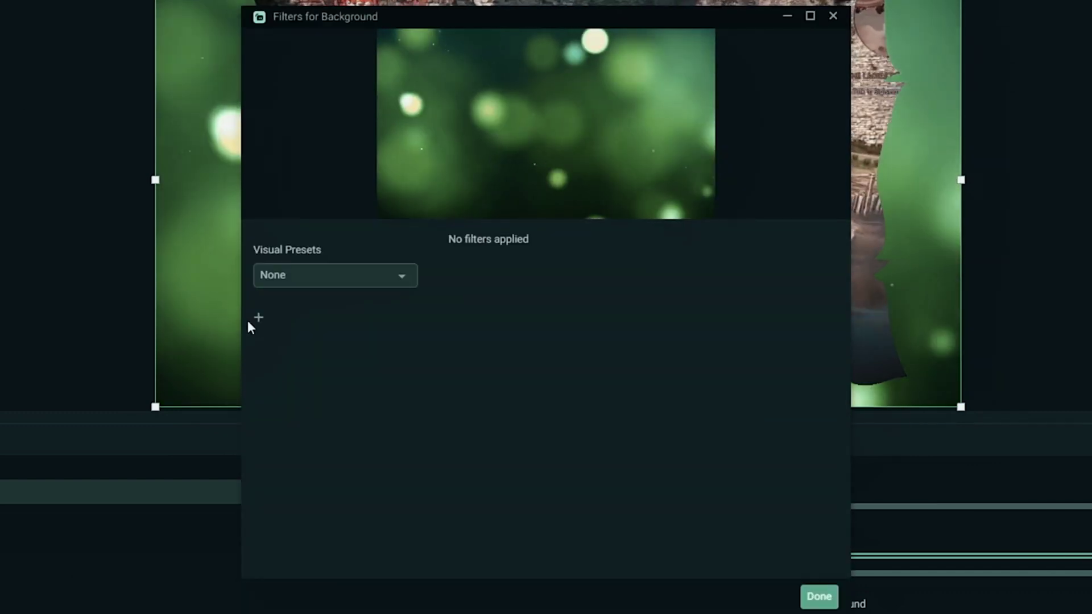
pyautogui.click(258, 317)
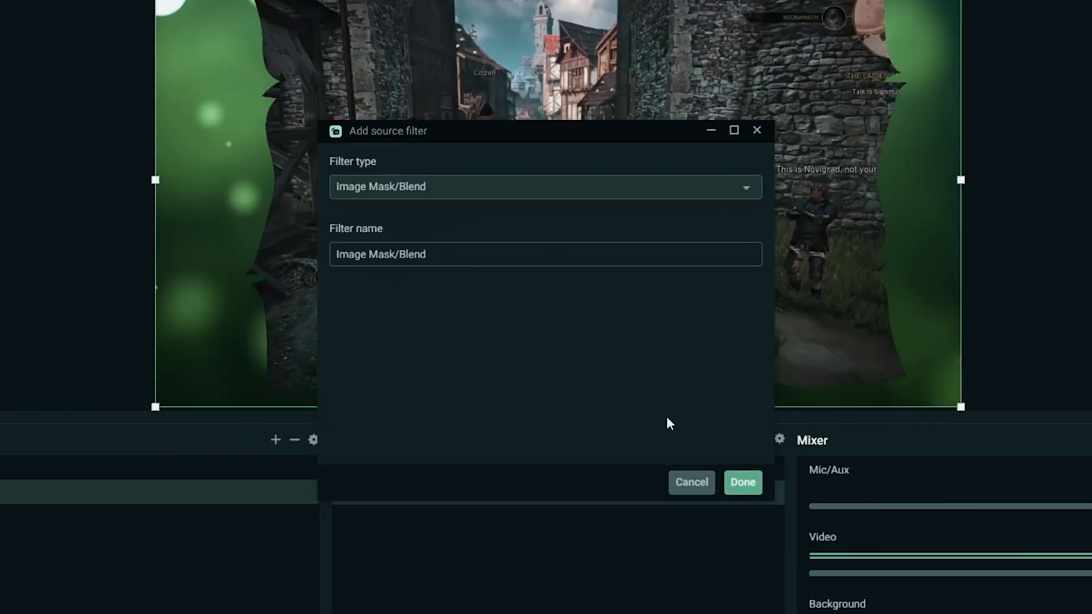
pyautogui.click(743, 482)
# - Load the slightly larger ragged-edged mask into the Background filter, then narrow the Background source slightly from its left edge
pyautogui.click(806, 282)
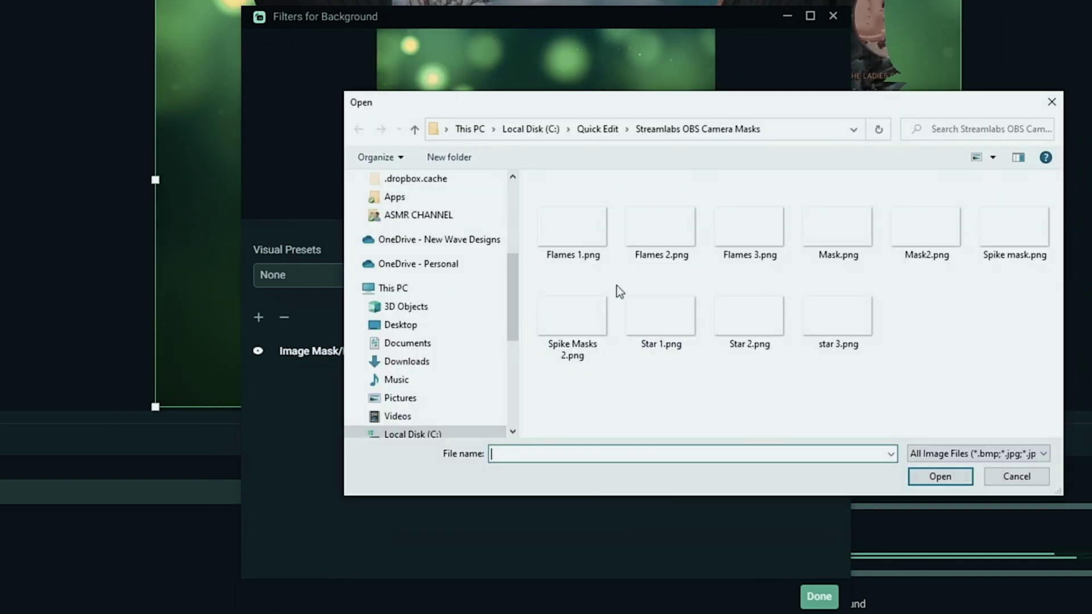
pyautogui.click(927, 481)
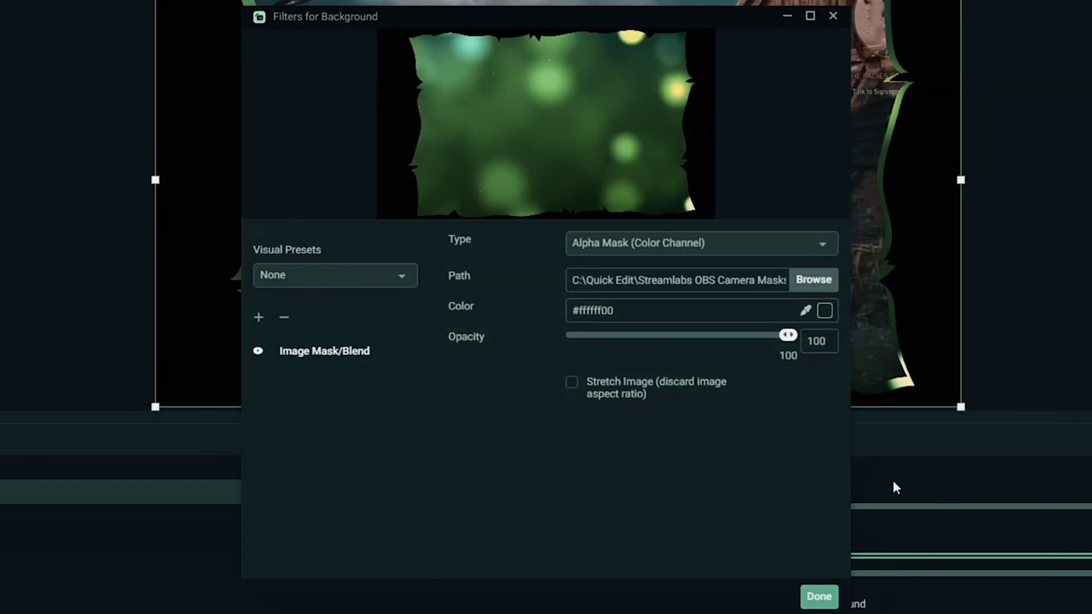
pyautogui.click(818, 597)
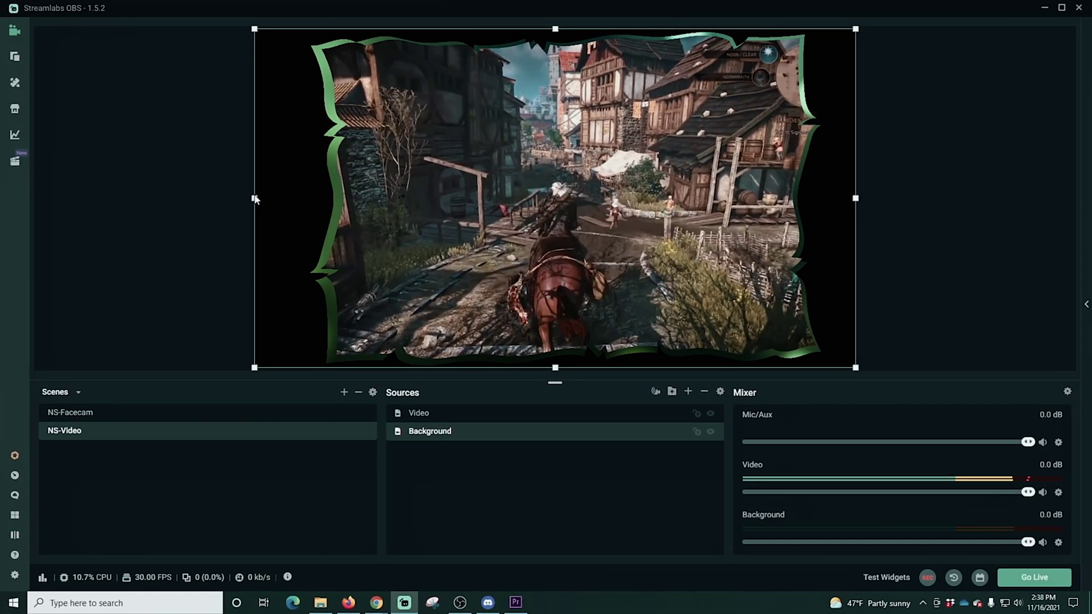
pyautogui.moveTo(254, 198); pyautogui.dragTo(259, 197)
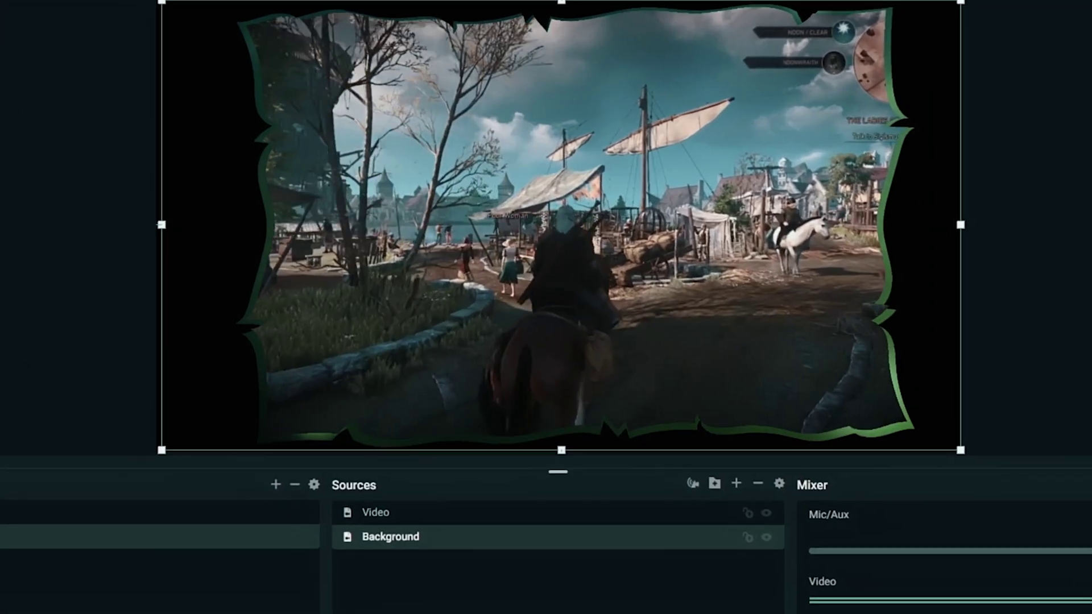
# - Create a new scene named Intermission
pyautogui.click(343, 392)
pyautogui.write('In')
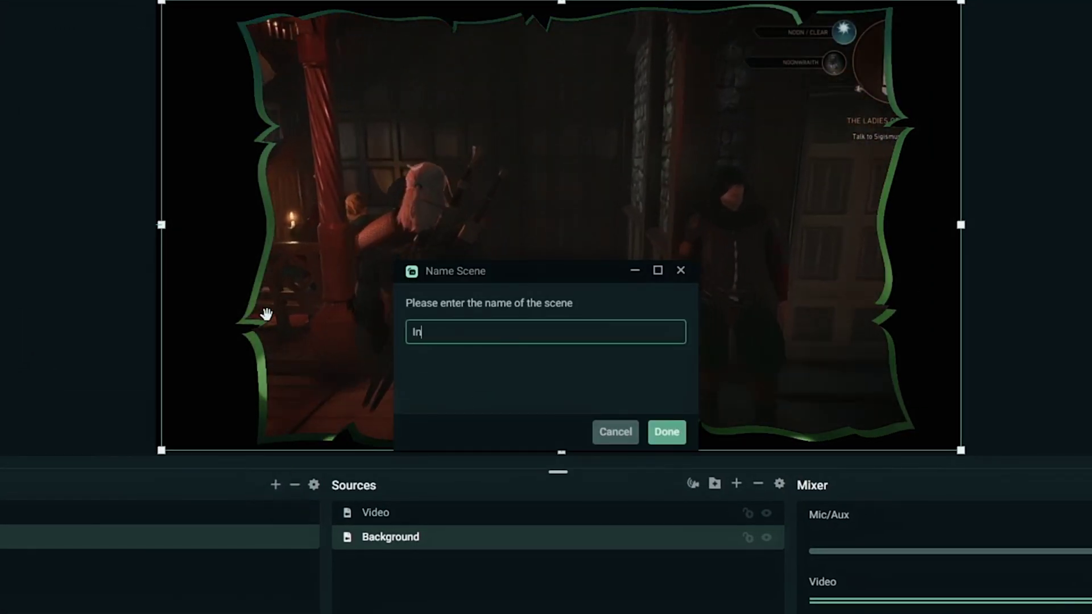
pyautogui.write('termission')
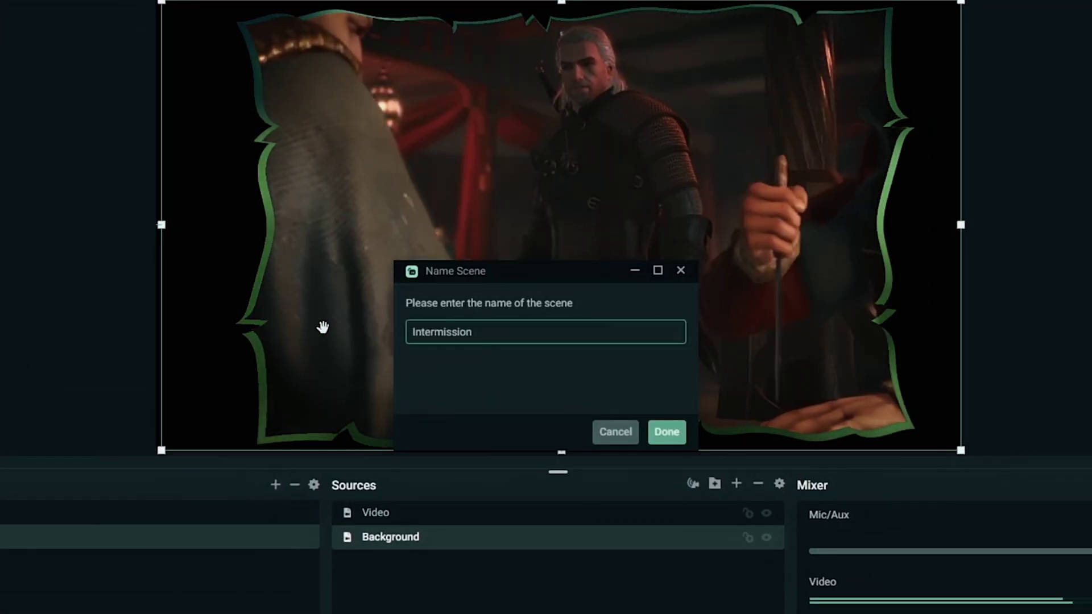
pyautogui.click(666, 432)
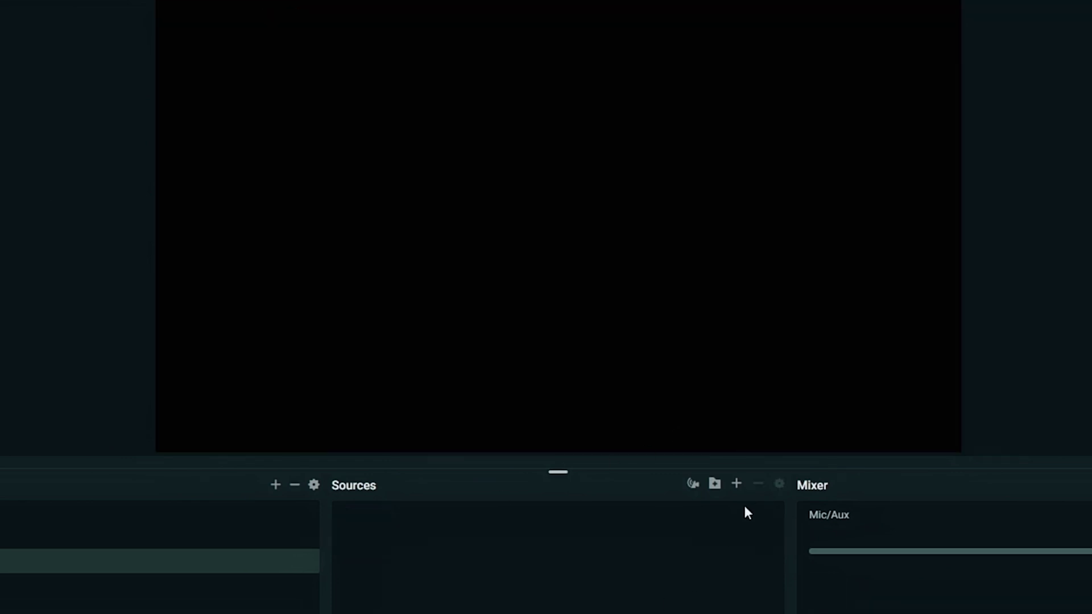
# - Add the NS-Facecam scene as a source and shrink it into the canvas's upper-left corner, about 1095 px from the right edge
pyautogui.click(737, 485)
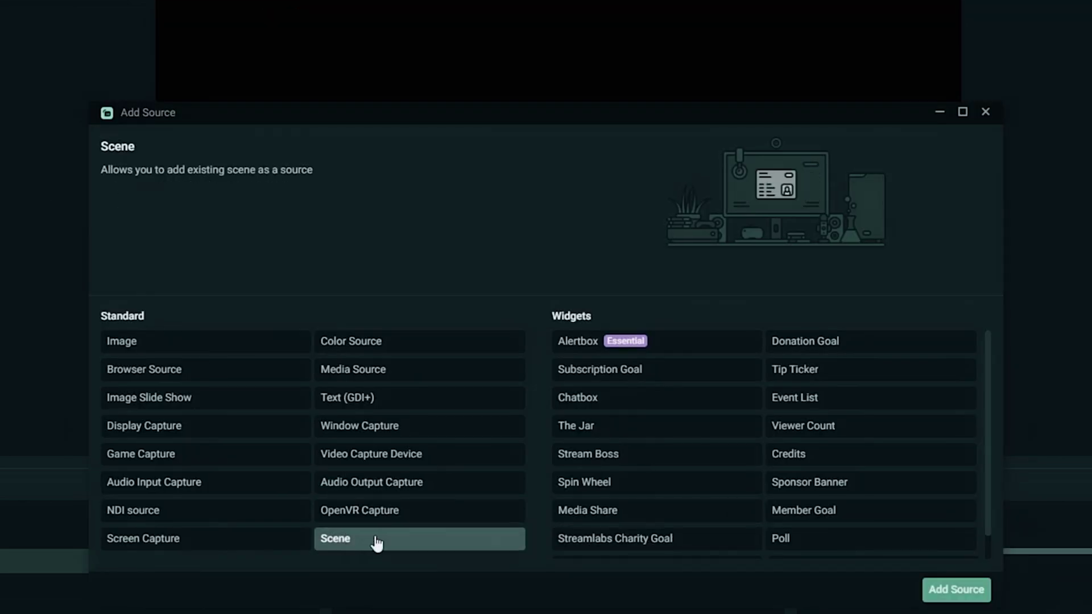
pyautogui.click(956, 590)
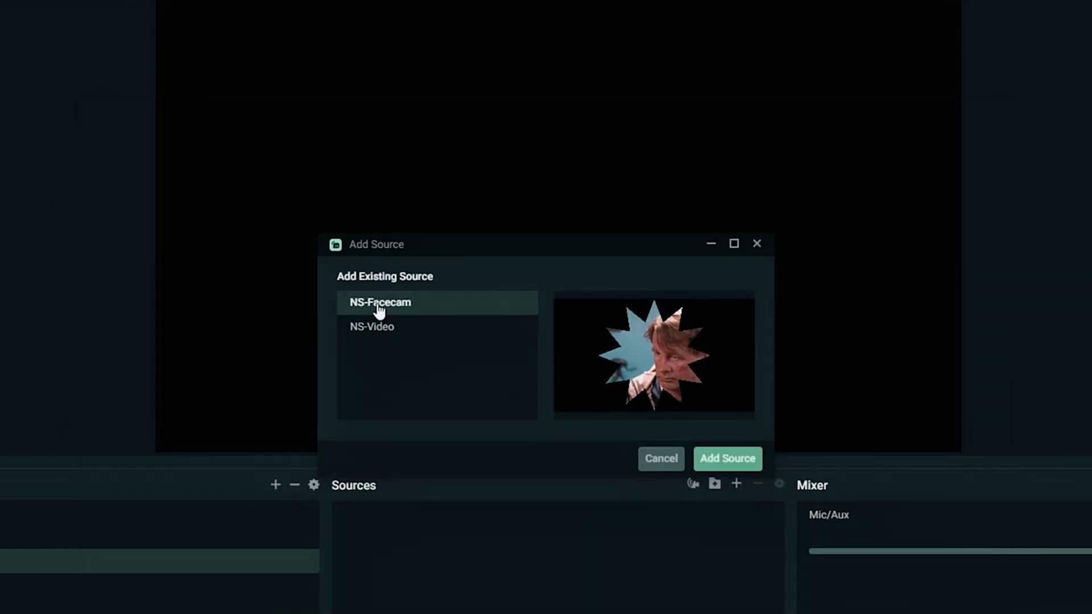
pyautogui.click(701, 459)
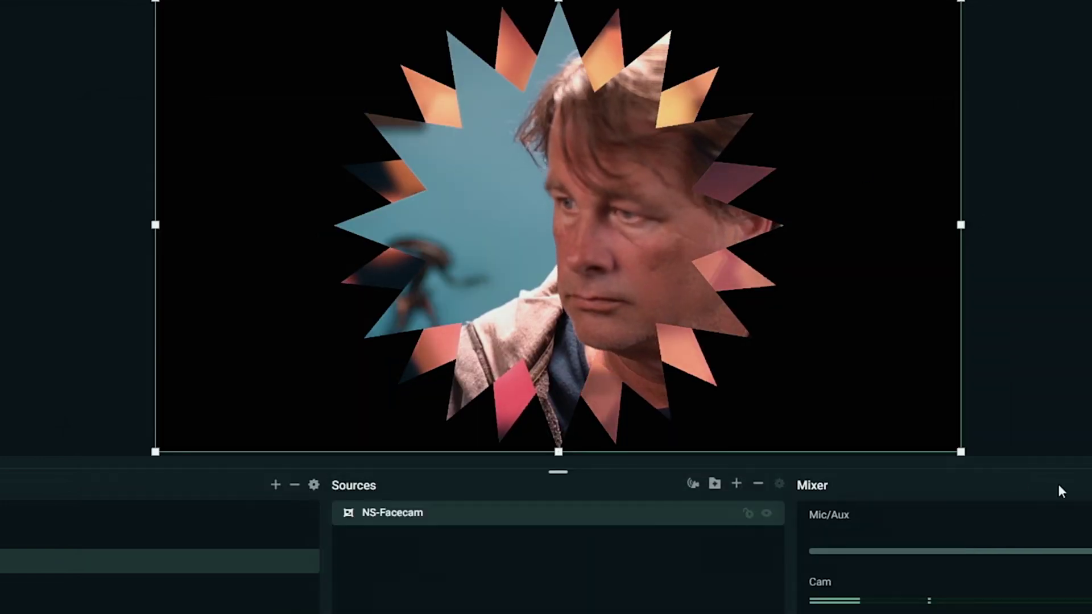
pyautogui.moveTo(755, 385); pyautogui.dragTo(369, 193)
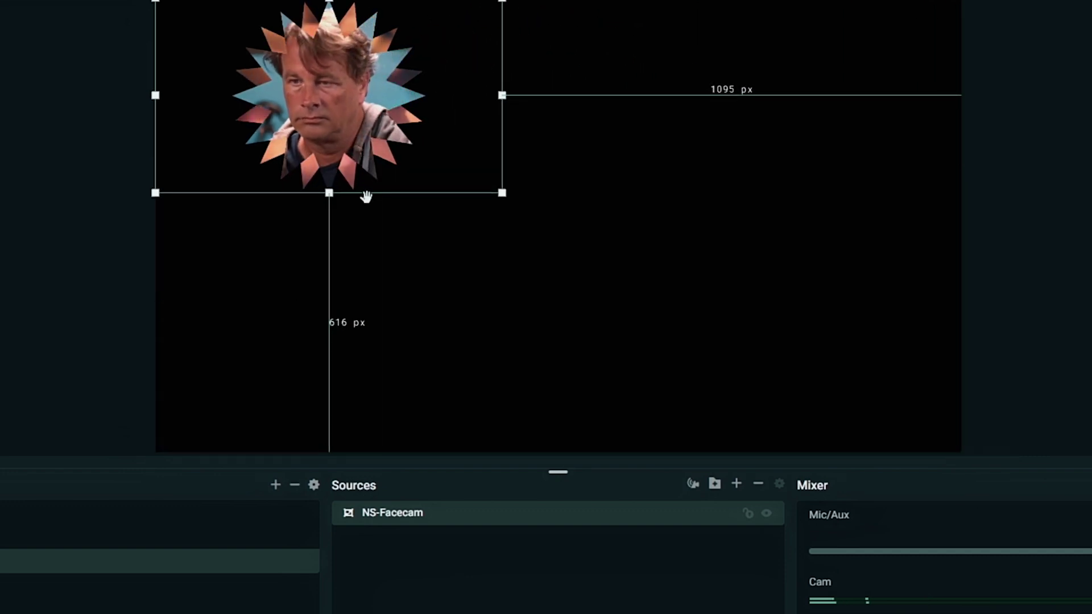
# - Add the NS-Video scene as a source and shrink it toward the canvas's lower-right corner, about 286 px from the left and 161 px from the top
pyautogui.click(737, 485)
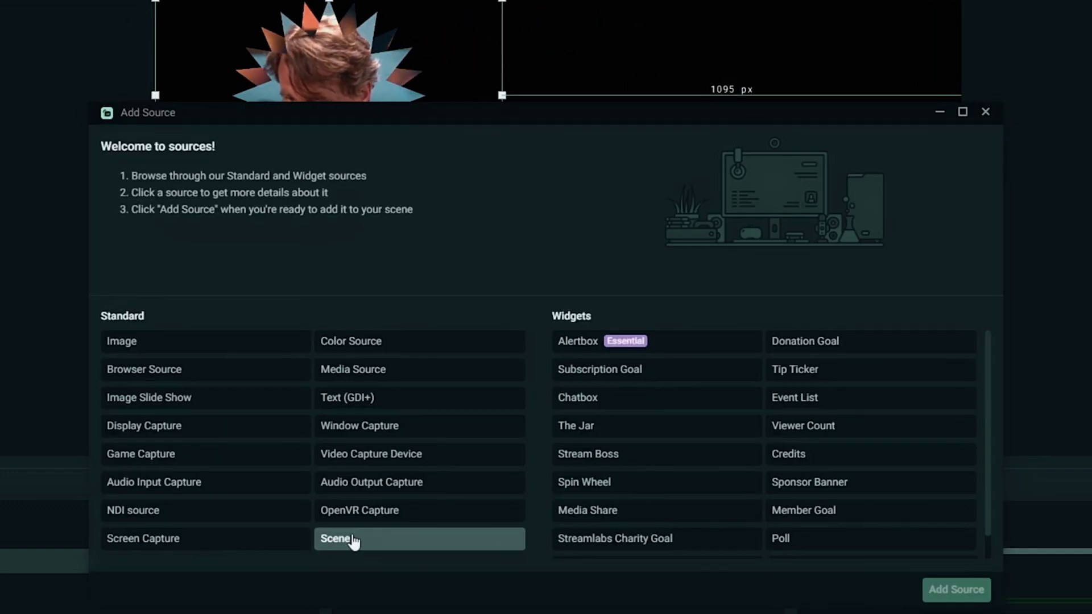
pyautogui.click(956, 590)
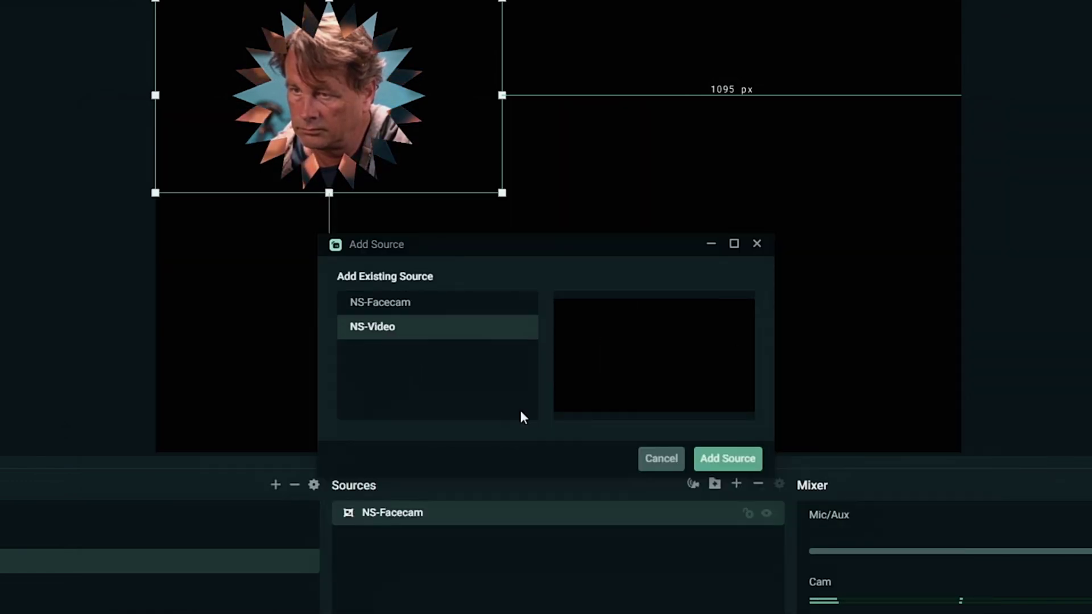
pyautogui.click(717, 465)
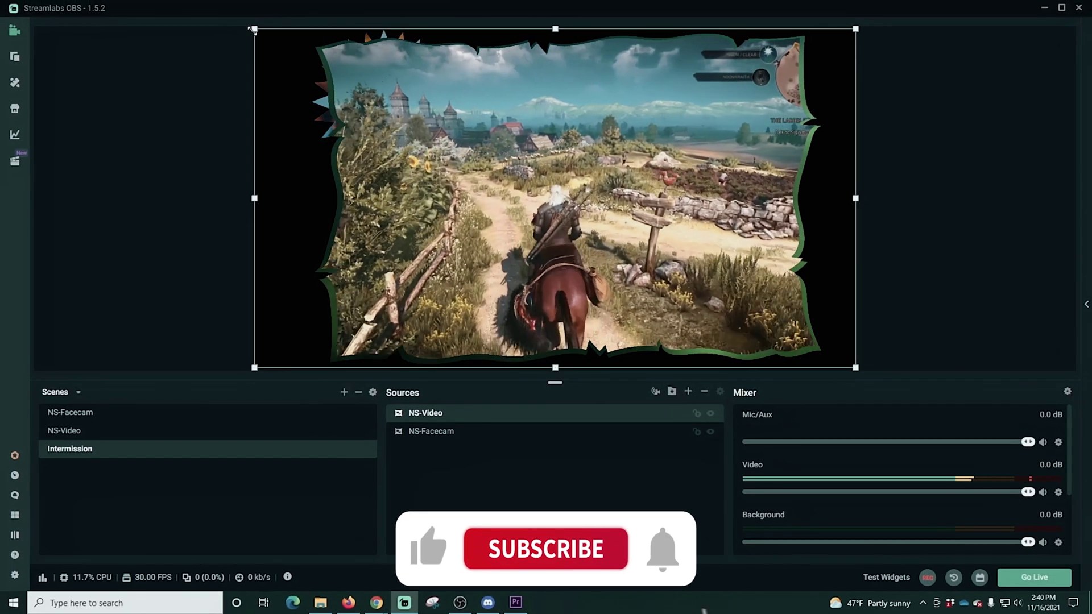
pyautogui.moveTo(257, 31); pyautogui.dragTo(341, 78)
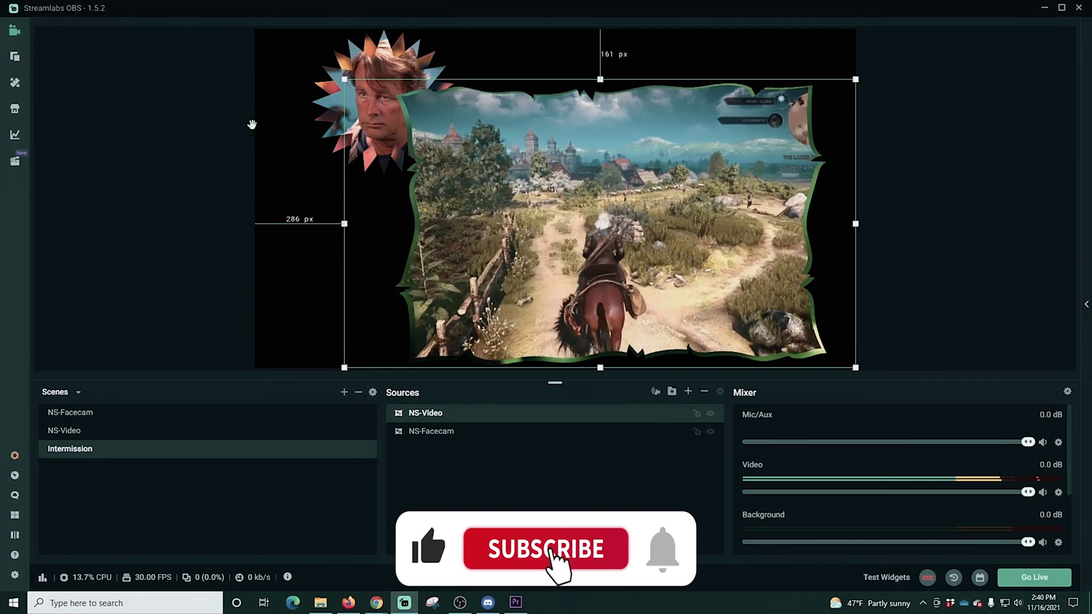
# - Move NS-Video further right and NS-Facecam further left, leaving NS-Facecam about 1244 px from the canvas's right edge
pyautogui.click(226, 130)
pyautogui.moveTo(365, 114); pyautogui.dragTo(298, 99)
pyautogui.click(343, 101)
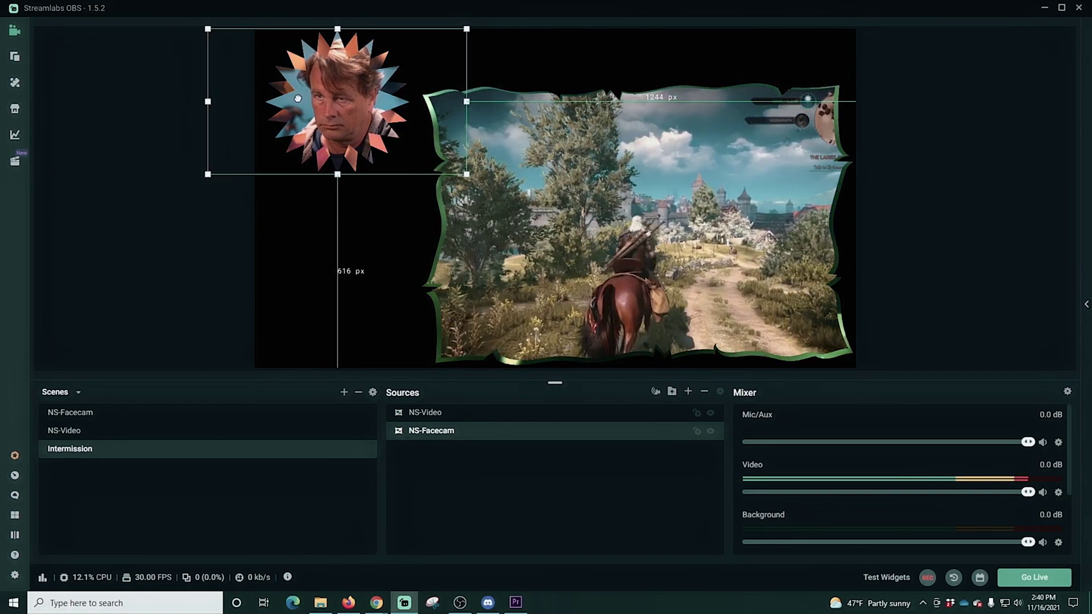
# - Add the existing Background media source, shrink it and place it below the facecam, about 1112 px from the canvas's right edge and 125 px from its bottom
pyautogui.click(687, 392)
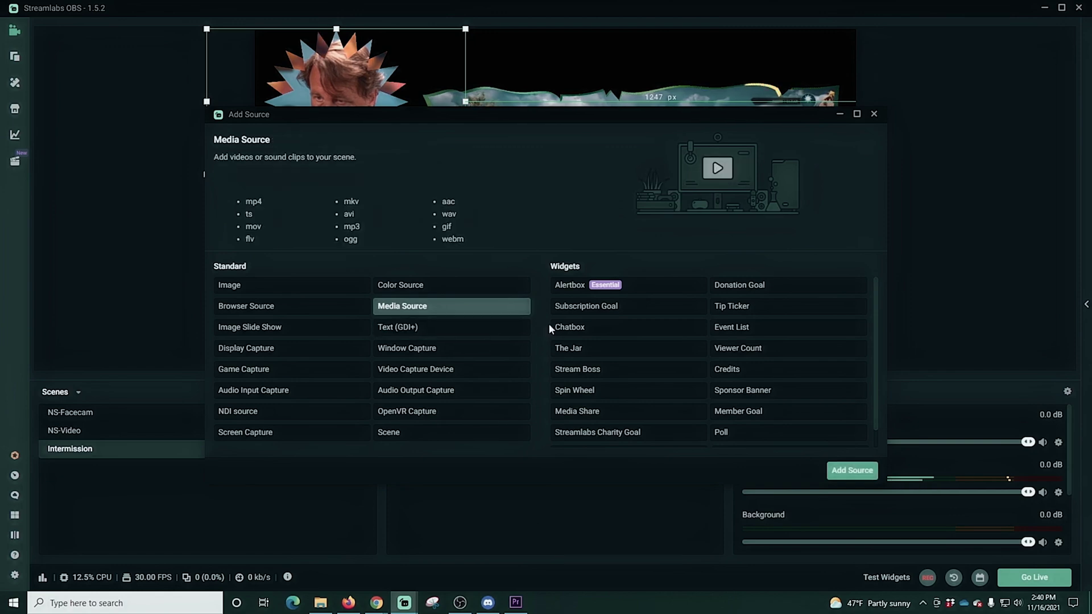
pyautogui.click(852, 471)
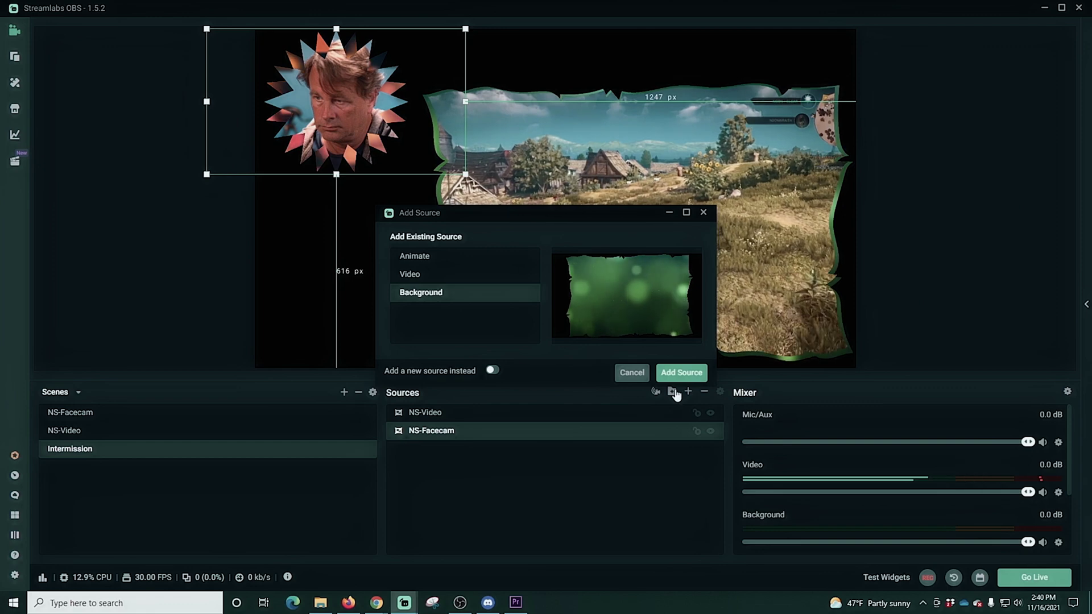
pyautogui.click(680, 373)
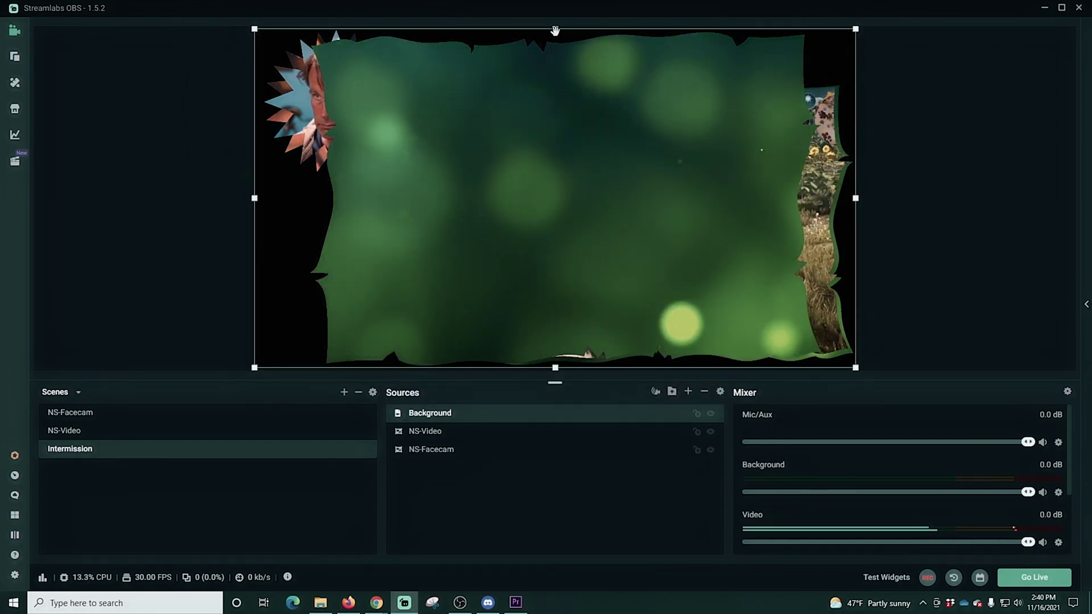
pyautogui.moveTo(555, 29); pyautogui.dragTo(503, 139)
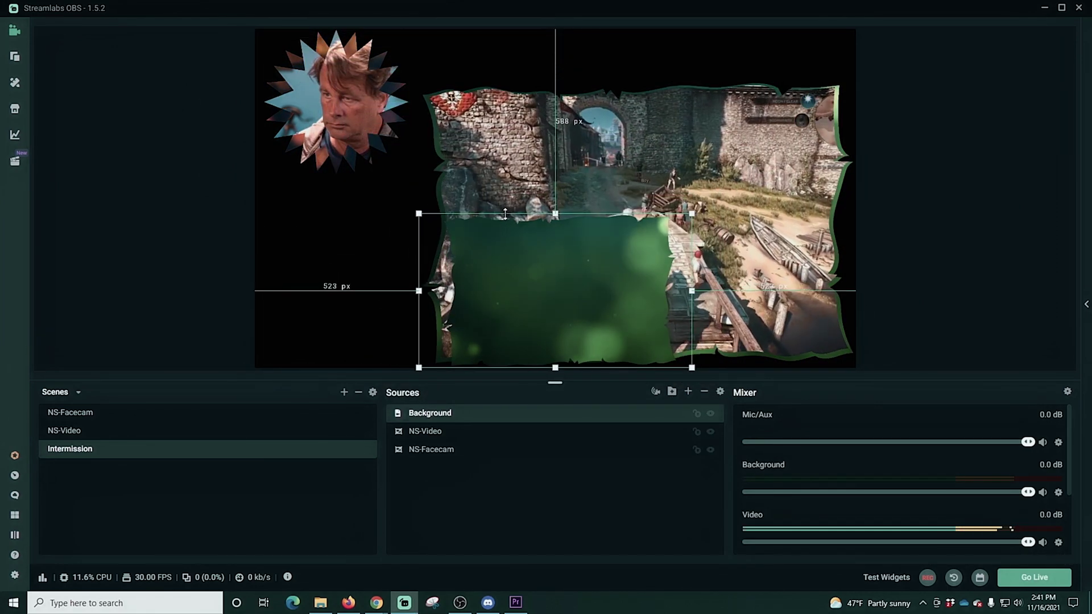
pyautogui.moveTo(572, 284); pyautogui.dragTo(389, 252)
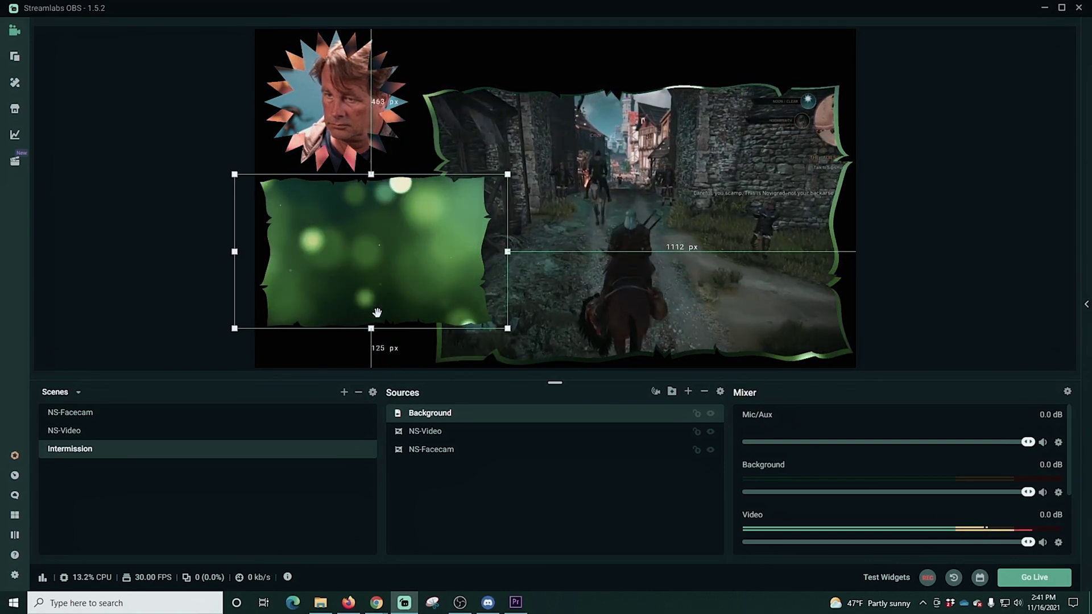
# - Enlarge Background proportionally, and squeeze only its width so it ends beside the gameplay frame, about 1375 px from the canvas's right edge
pyautogui.moveTo(372, 328); pyautogui.dragTo(371, 355)
pyautogui.moveTo(487, 296); pyautogui.dragTo(512, 297)
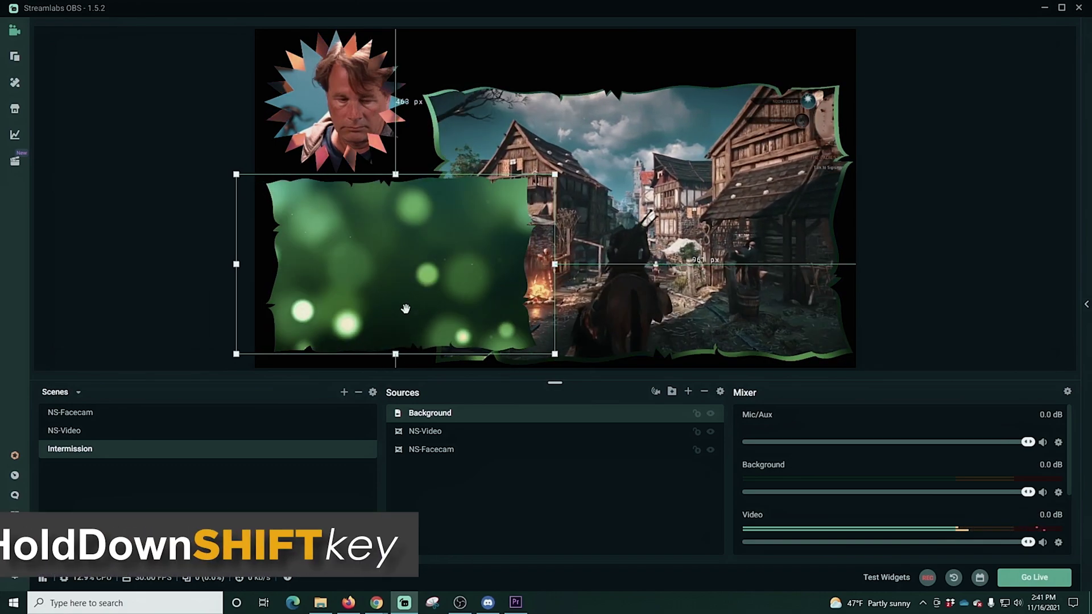
pyautogui.moveTo(554, 264); pyautogui.dragTo(519, 265)
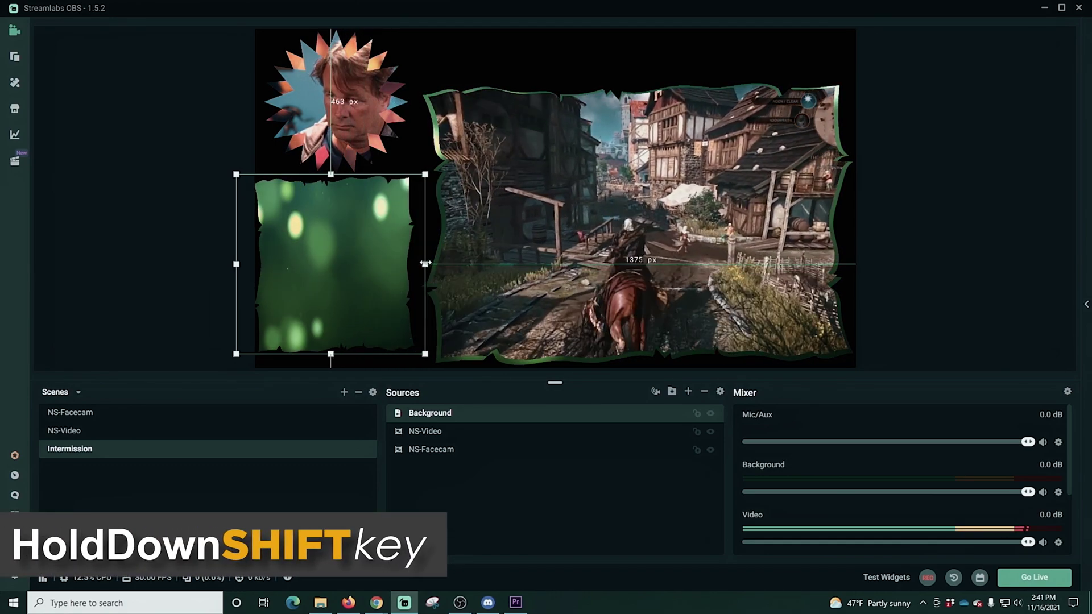
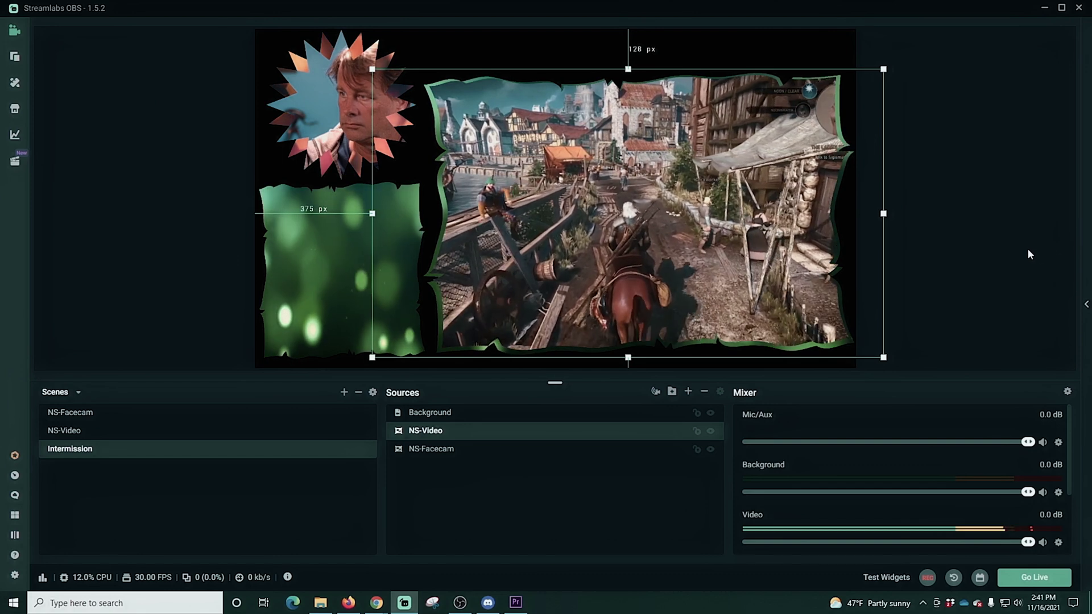
# - Add a new Text (GDI+) source named Inter to the Intermission scene
pyautogui.click(1001, 257)
pyautogui.click(687, 392)
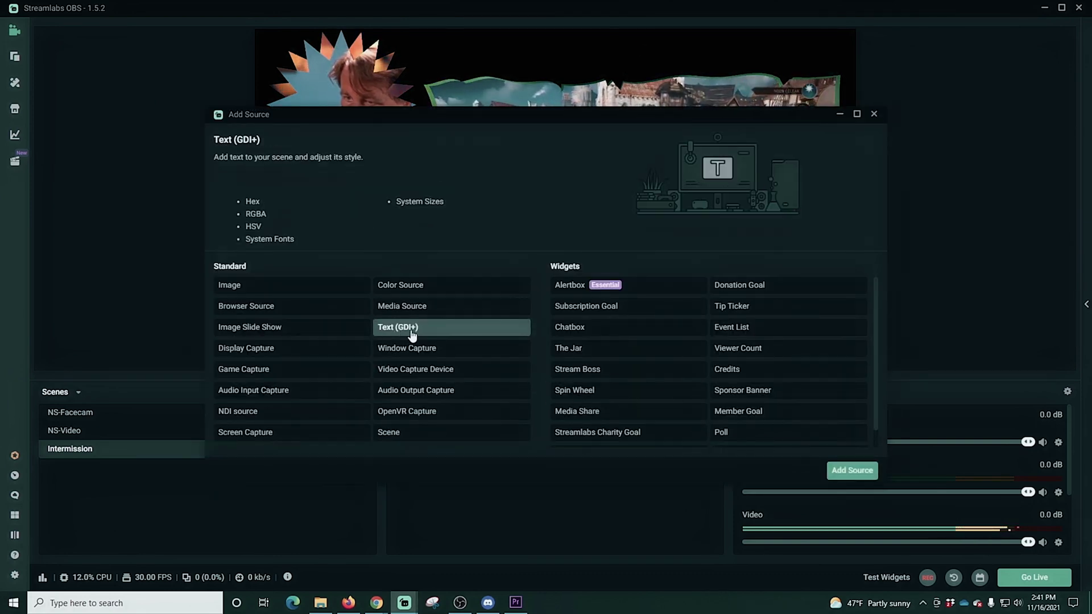
pyautogui.click(853, 469)
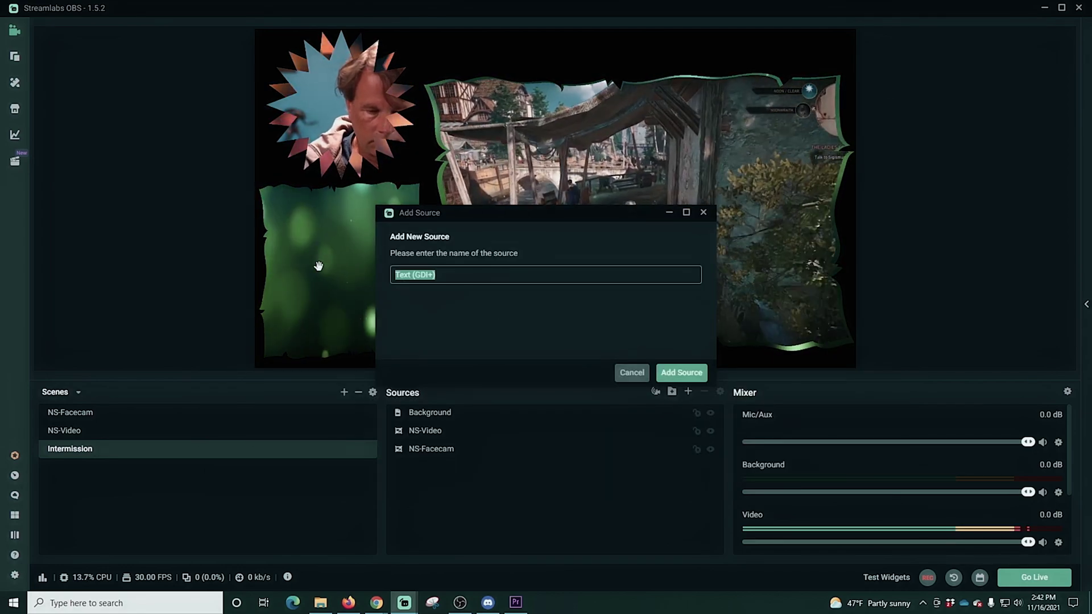
pyautogui.write('Inter')
pyautogui.click(681, 373)
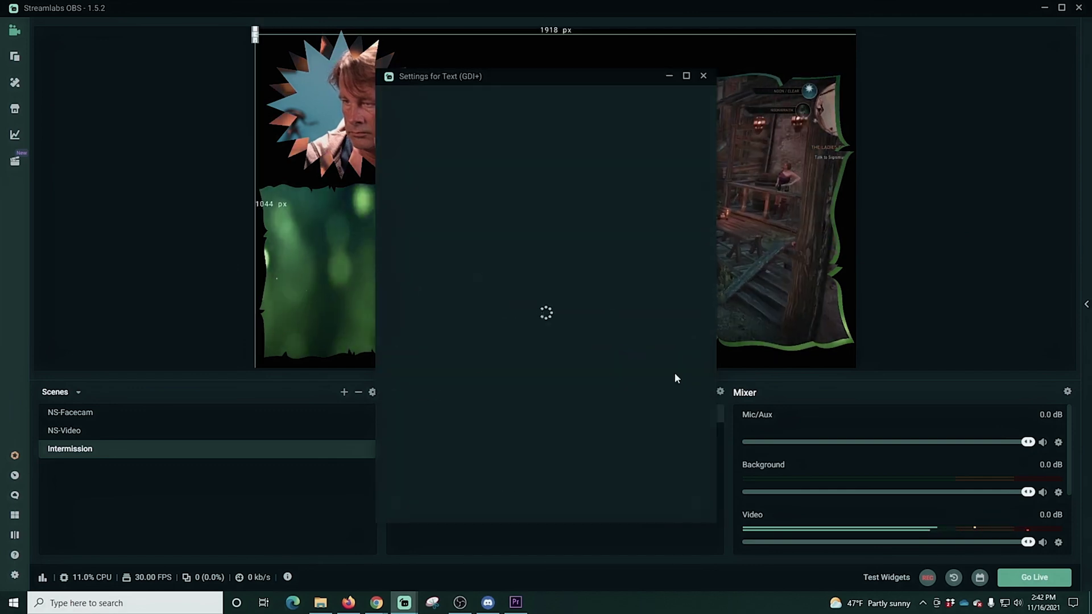
# - Set the font family to Aldo the Apache, enter the text Intermission and set its text transform to Uppercase
pyautogui.click(556, 236)
pyautogui.click(614, 254)
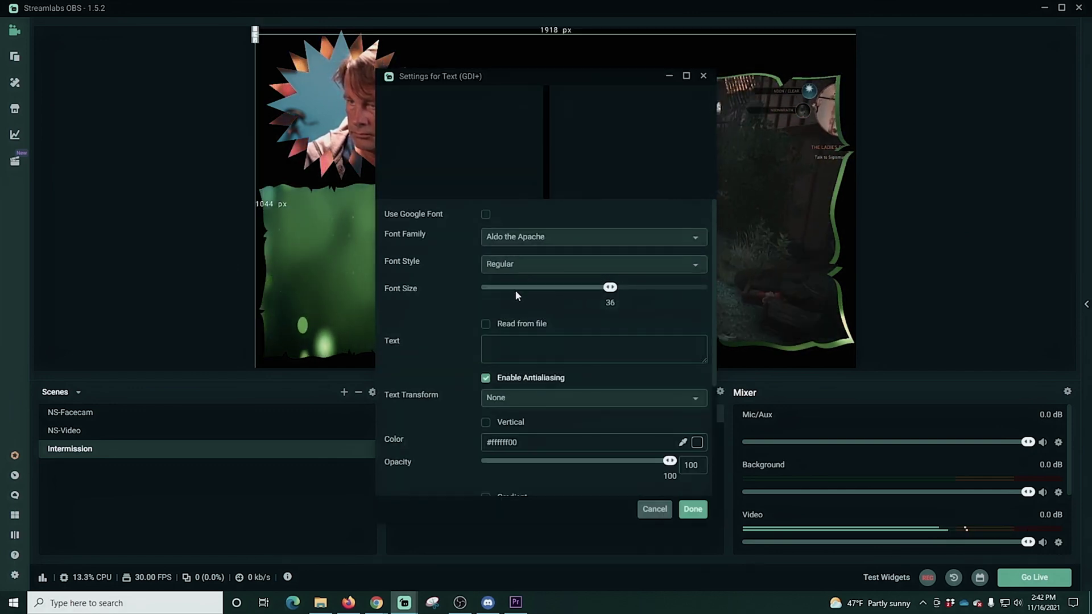
pyautogui.click(527, 344)
pyautogui.write('Inte')
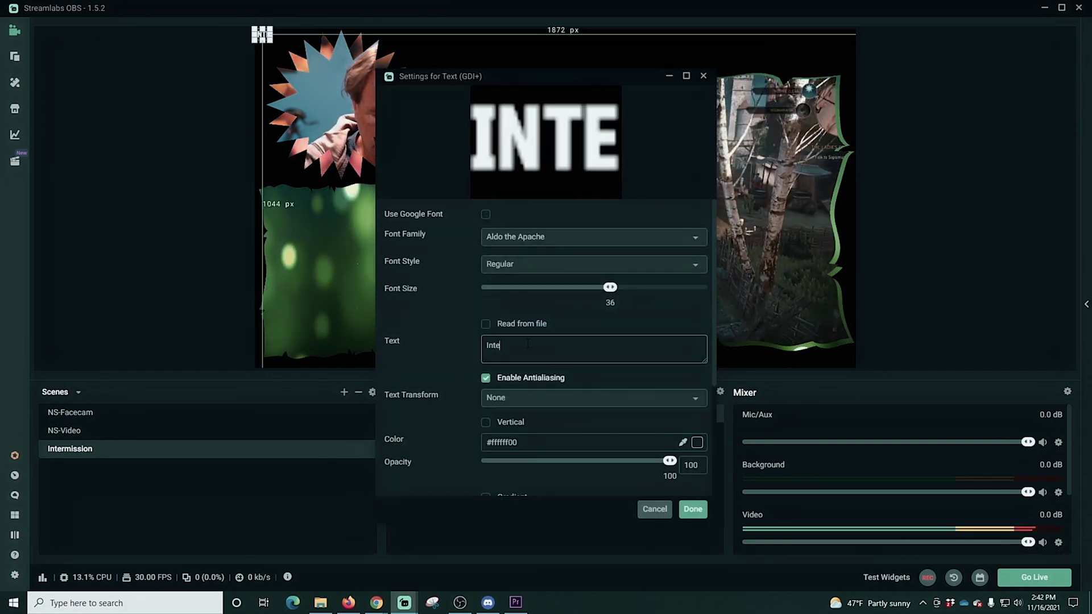
pyautogui.write('rmission')
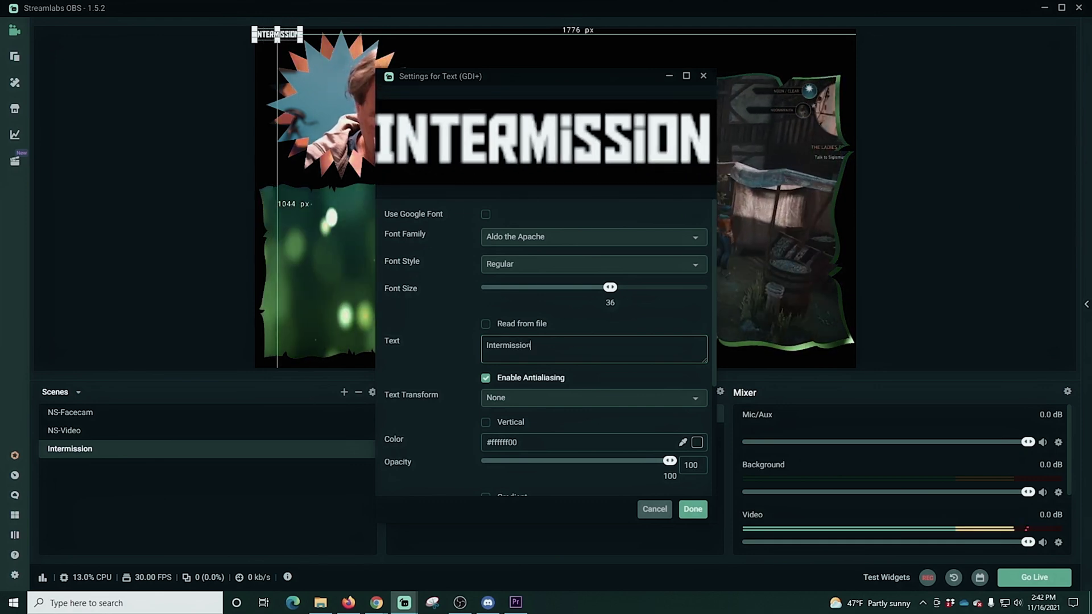
pyautogui.click(528, 398)
pyautogui.click(515, 330)
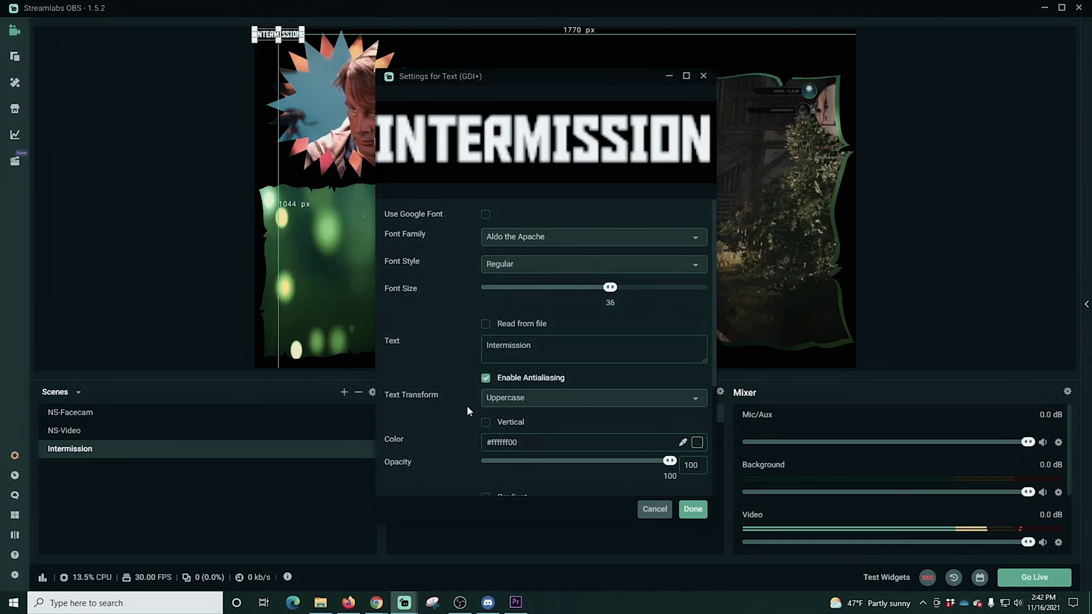
# - Set the text's background color to green, #1dff0000
pyautogui.scroll(-3, 475, 394)
pyautogui.click(696, 349)
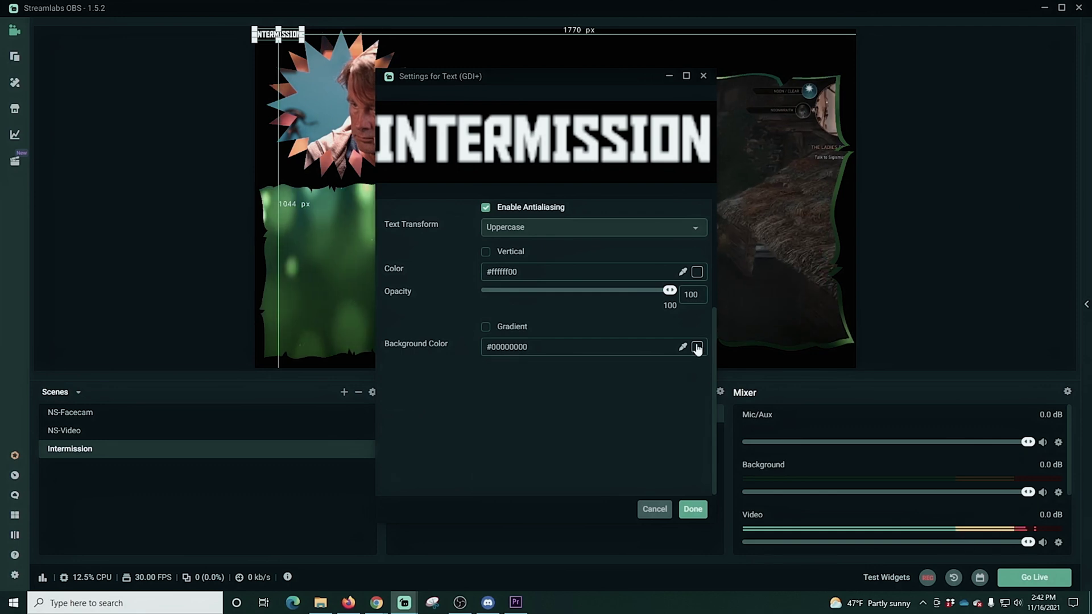
pyautogui.moveTo(602, 457); pyautogui.dragTo(575, 453)
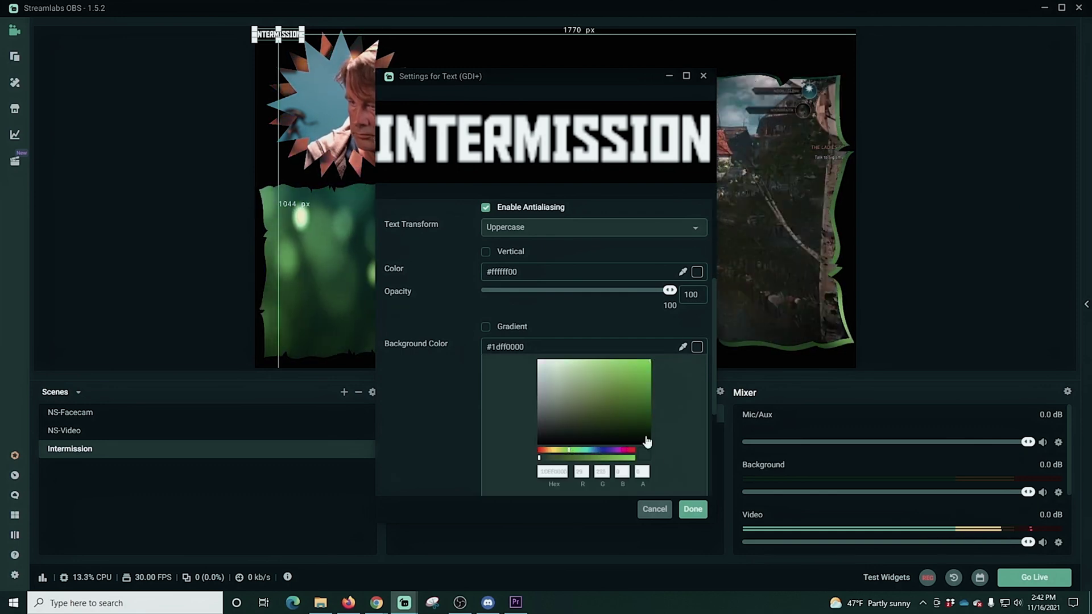
pyautogui.click(702, 494)
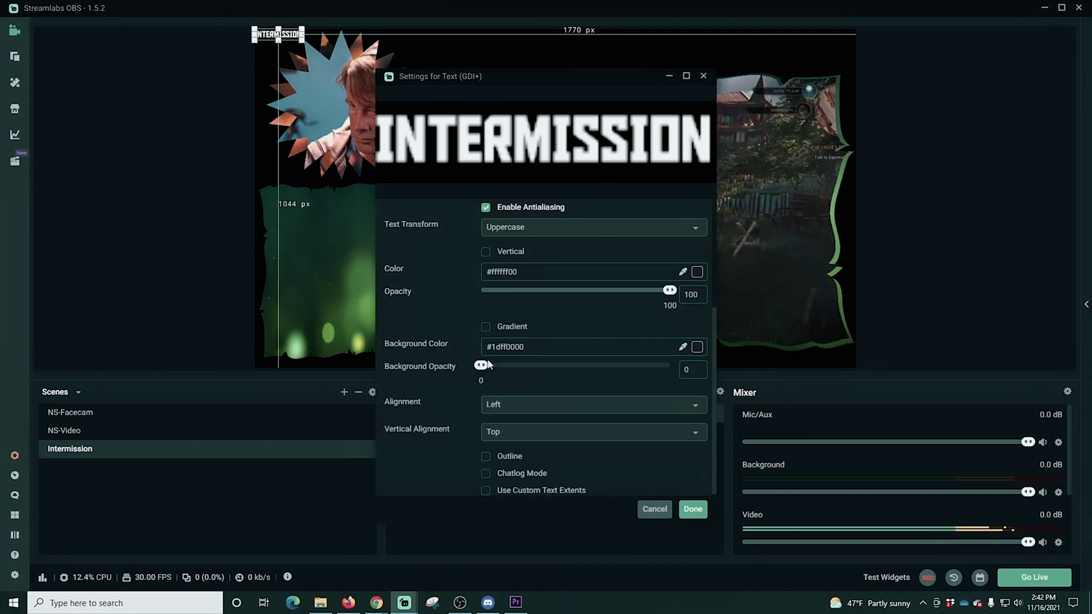
# - Enable the text gradient with the green gradient color #0bff0000 and apply the text settings
pyautogui.click(485, 326)
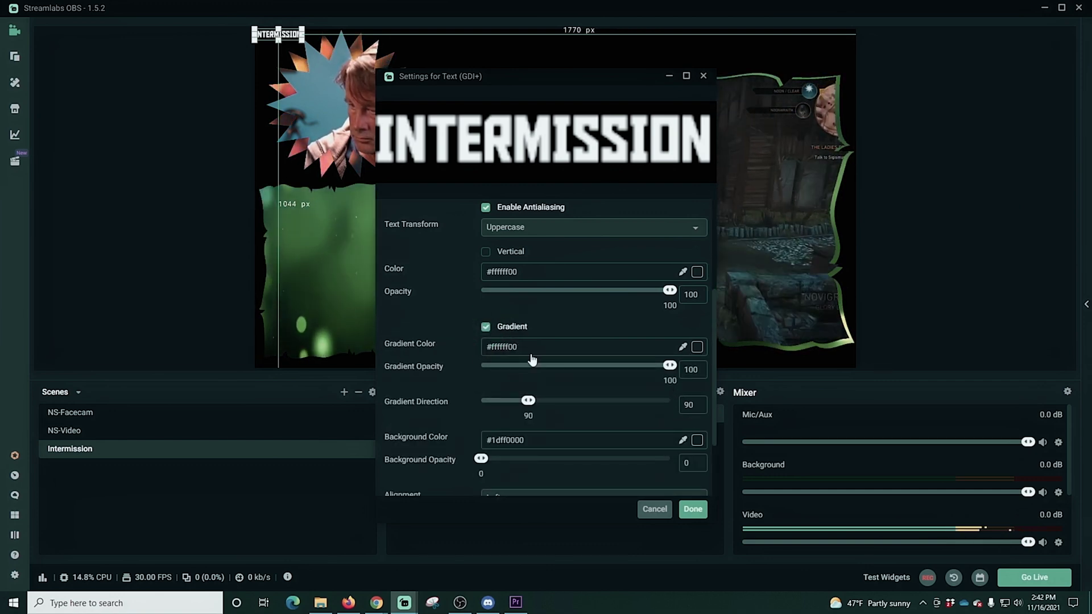
pyautogui.click(683, 352)
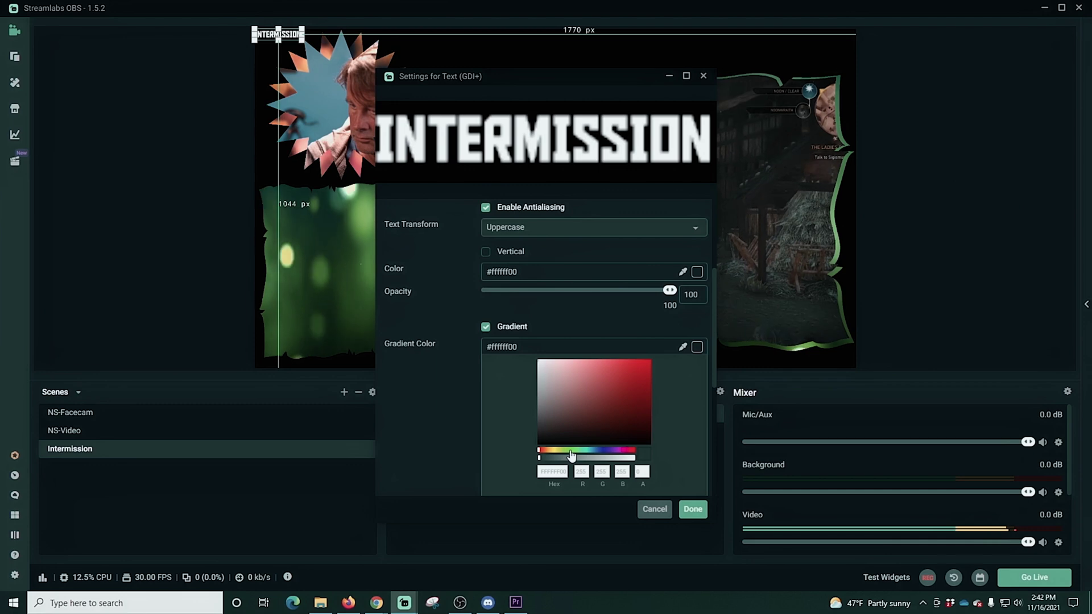
pyautogui.click(570, 450)
pyautogui.click(631, 380)
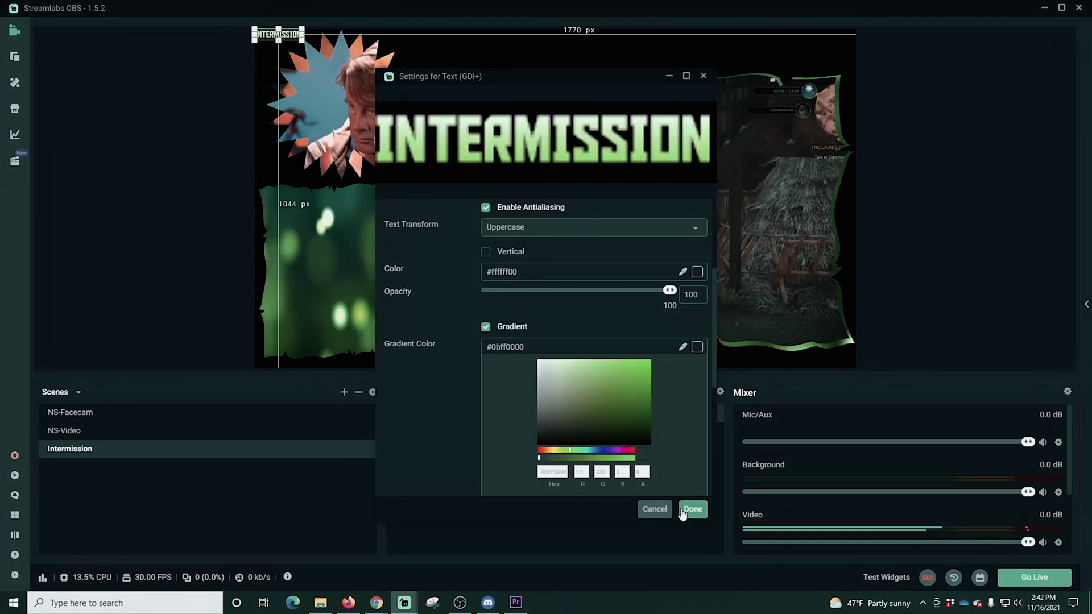
pyautogui.click(692, 510)
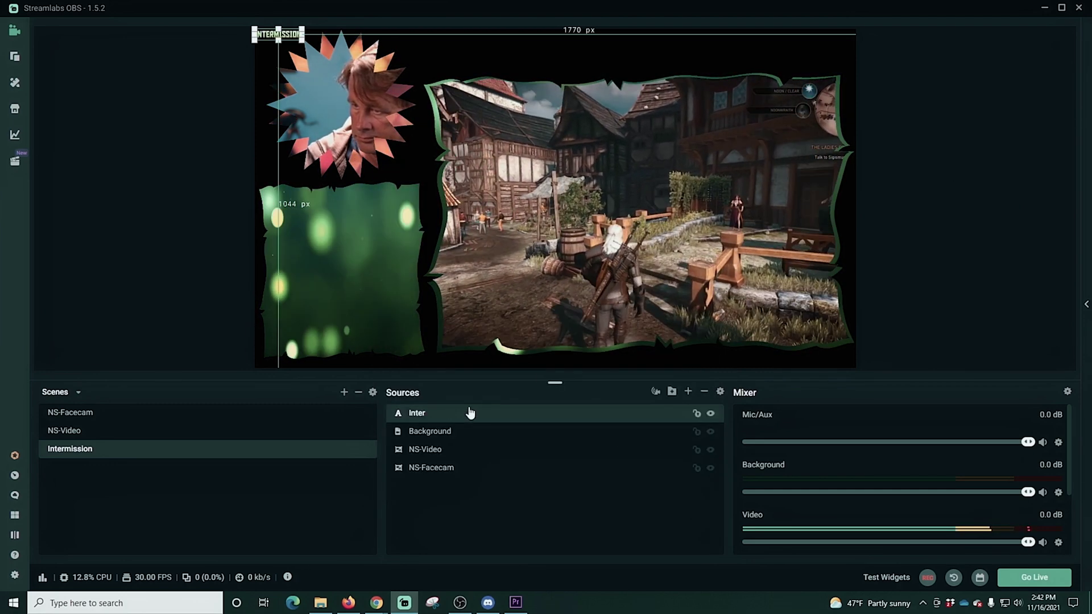
# - Reopen the Inter source's settings and change the main text color to green, #0bff0000
pyautogui.rightClick(469, 413)
pyautogui.click(495, 332)
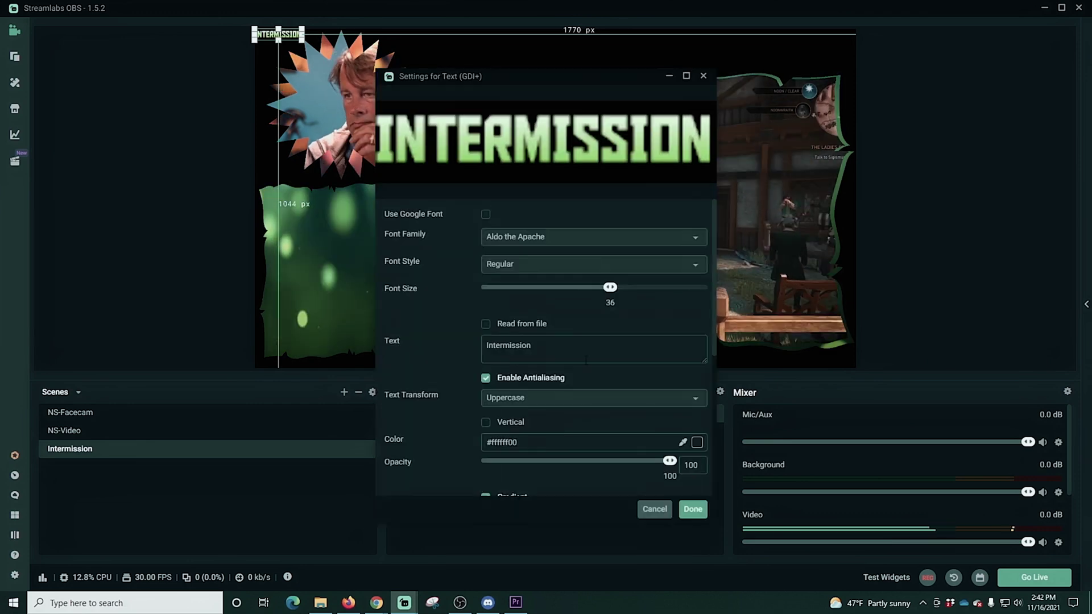
pyautogui.scroll(-2, 588, 363)
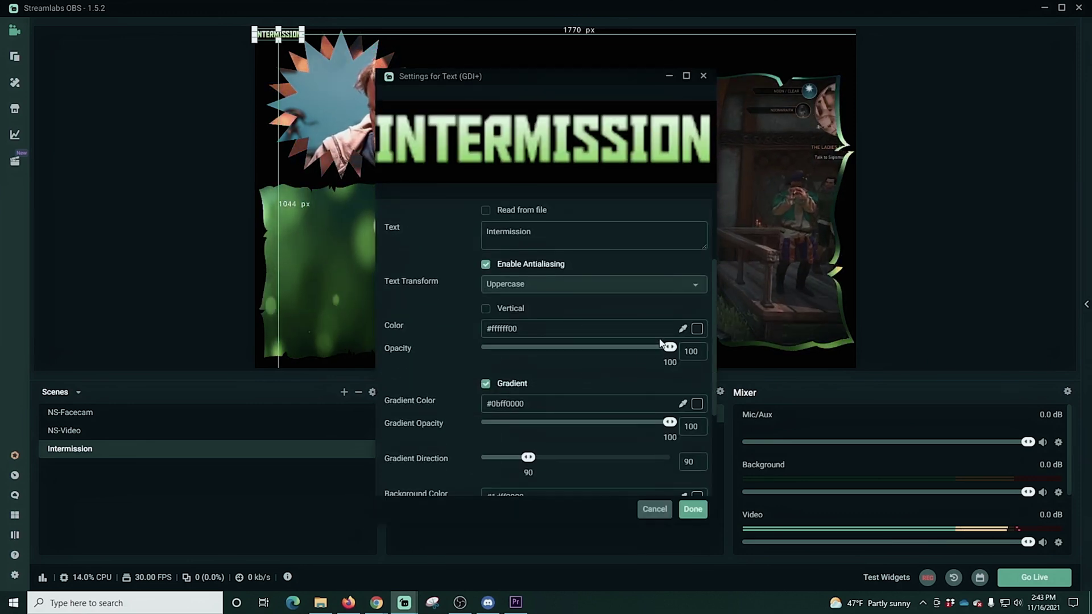
pyautogui.click(697, 329)
pyautogui.click(571, 433)
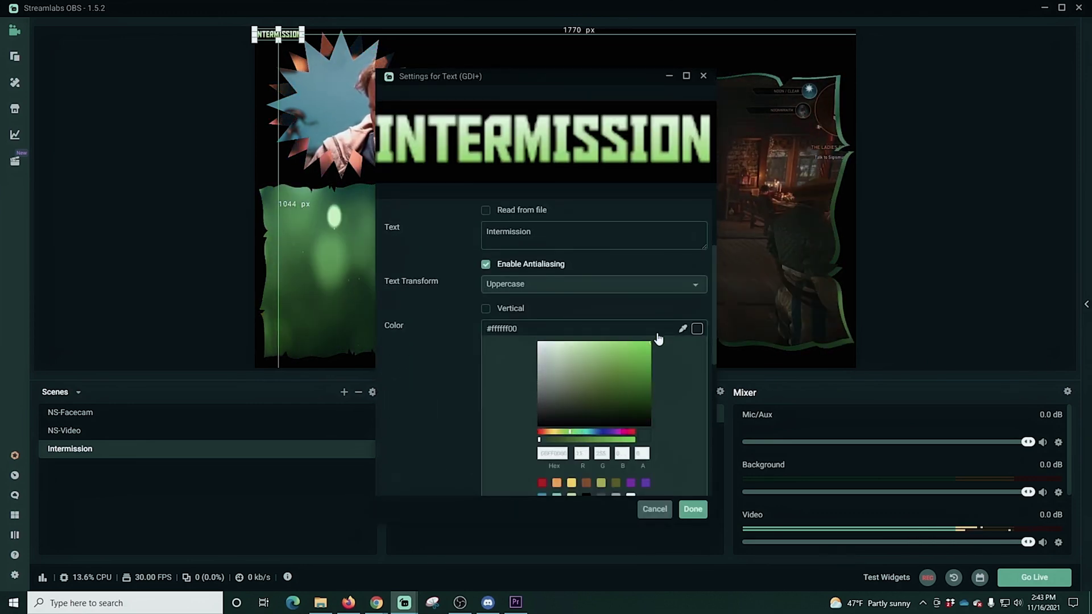
pyautogui.click(697, 330)
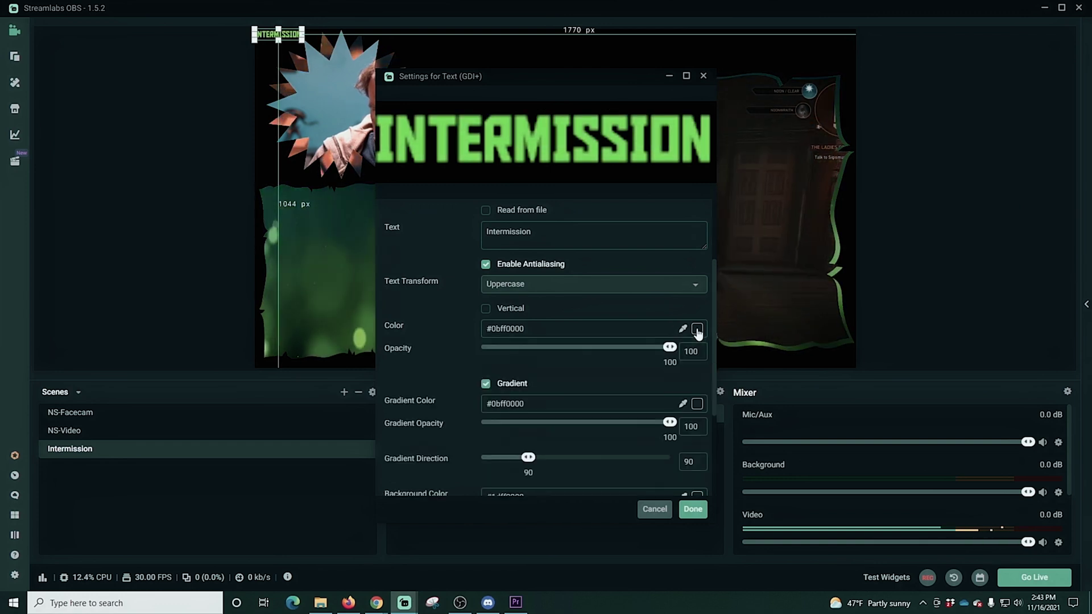
# - Change the text's gradient color to golden yellow, #facc0000
pyautogui.click(697, 405)
pyautogui.scroll(-2, 608, 449)
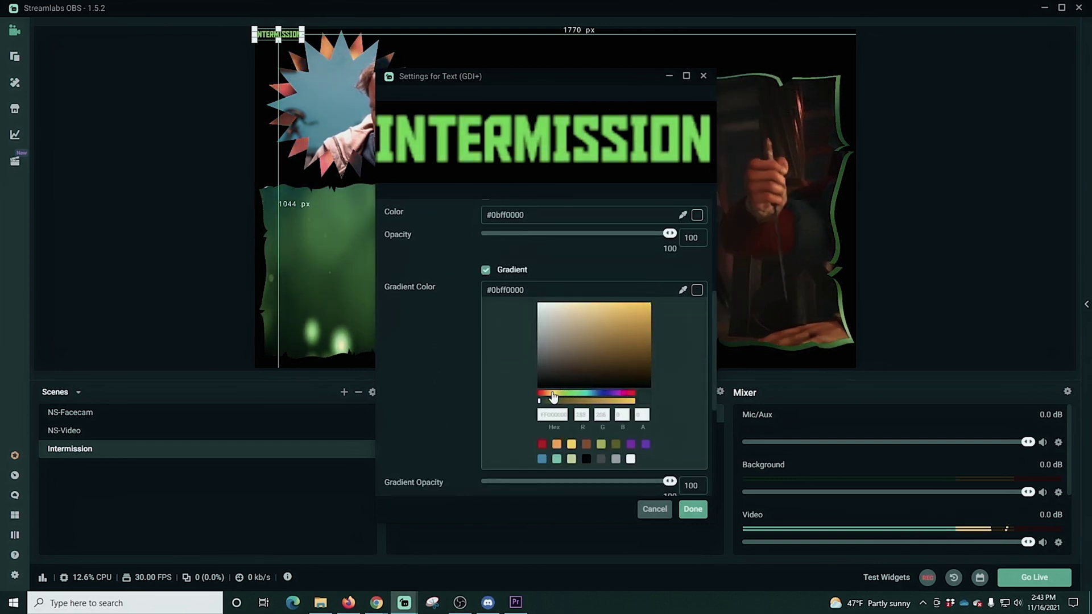
pyautogui.click(650, 337)
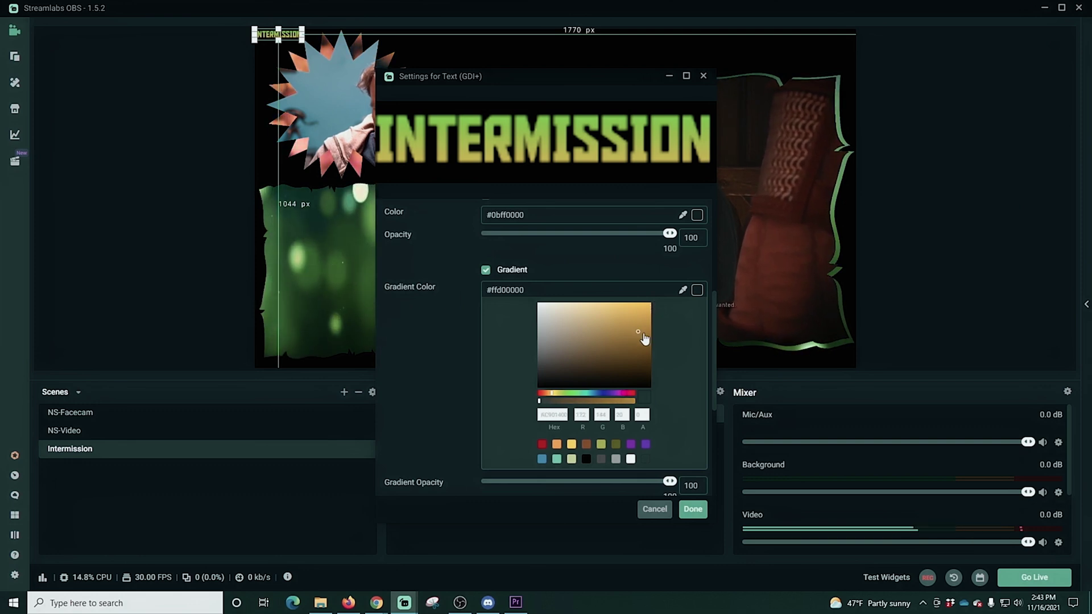
pyautogui.click(652, 307)
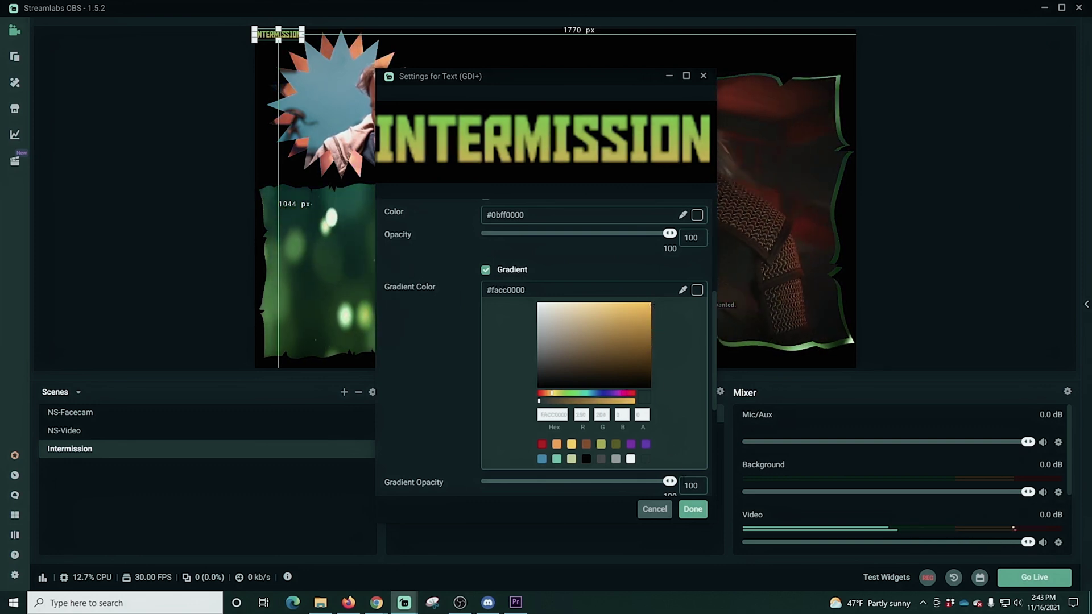
pyautogui.click(697, 290)
# - Enable the text outline, increase its size beyond 3 and apply the text settings
pyautogui.scroll(-1, 515, 364)
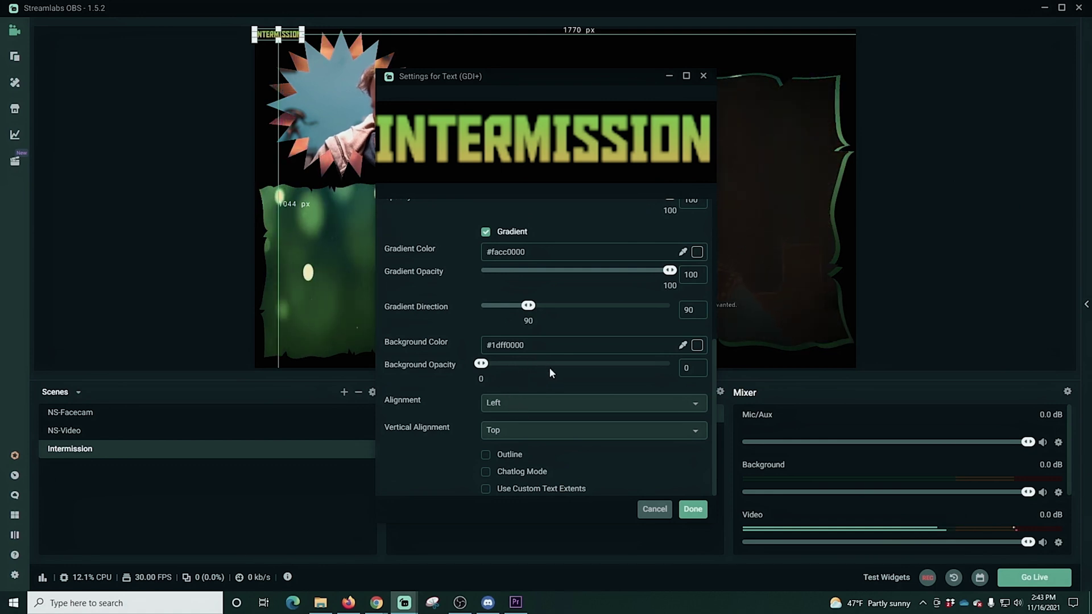
pyautogui.click(486, 455)
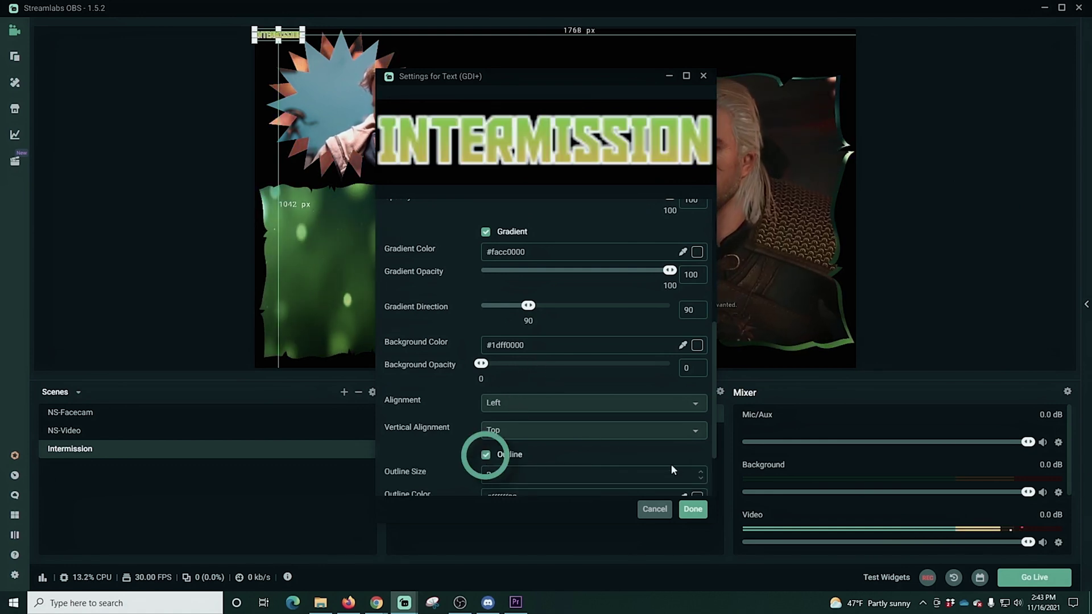
pyautogui.click(699, 475)
pyautogui.click(700, 480)
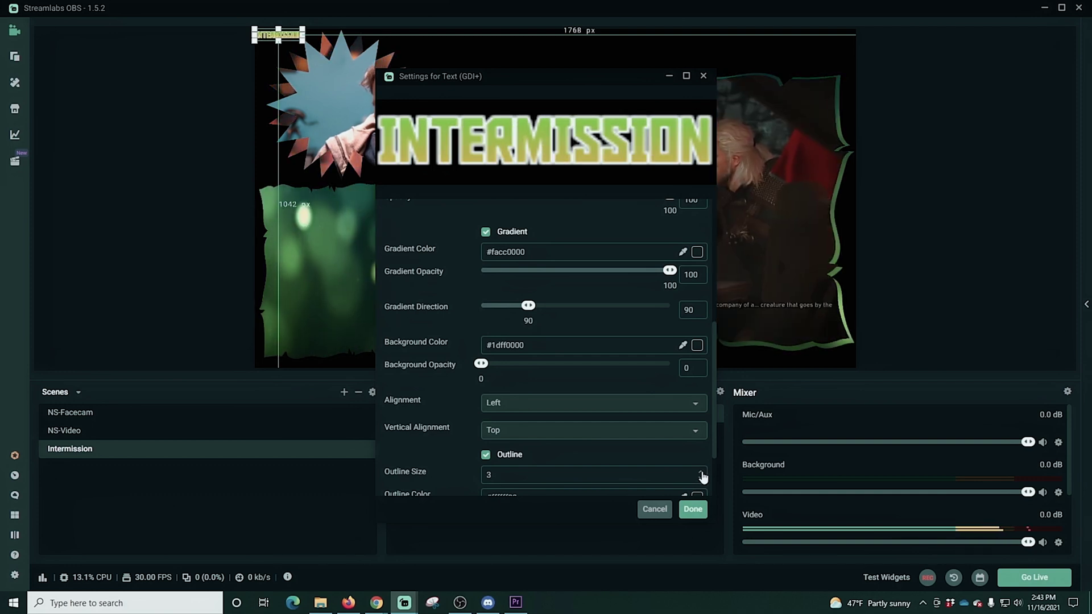
pyautogui.click(702, 472)
pyautogui.click(692, 511)
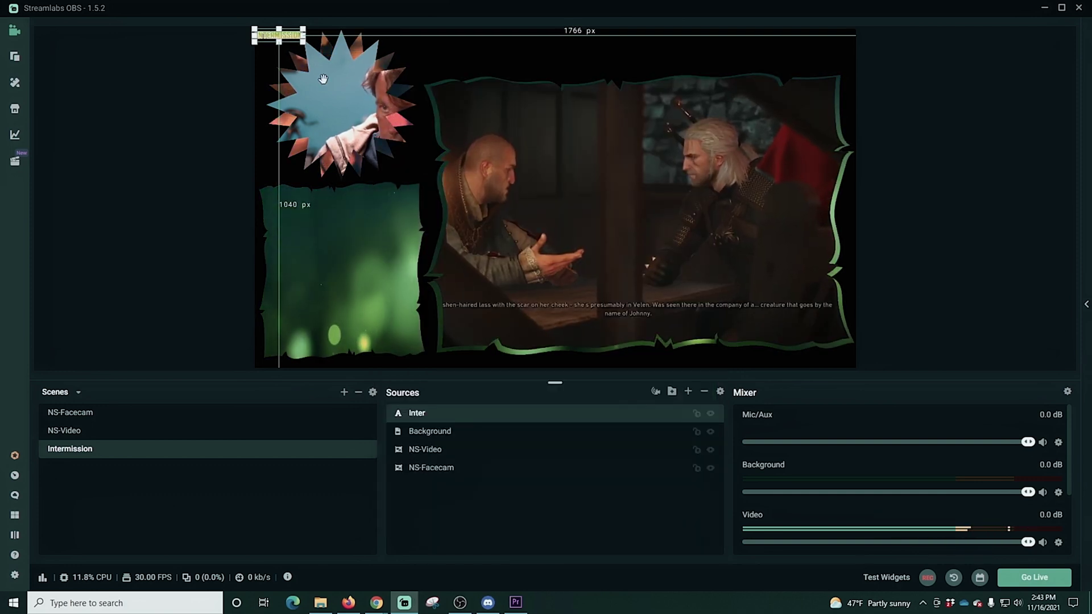
# - Enlarge the Intermission text to about 699 px from the canvas's right edge, move it over the gameplay frame's upper edge, and select NS-Video
pyautogui.moveTo(303, 41); pyautogui.dragTo(639, 117)
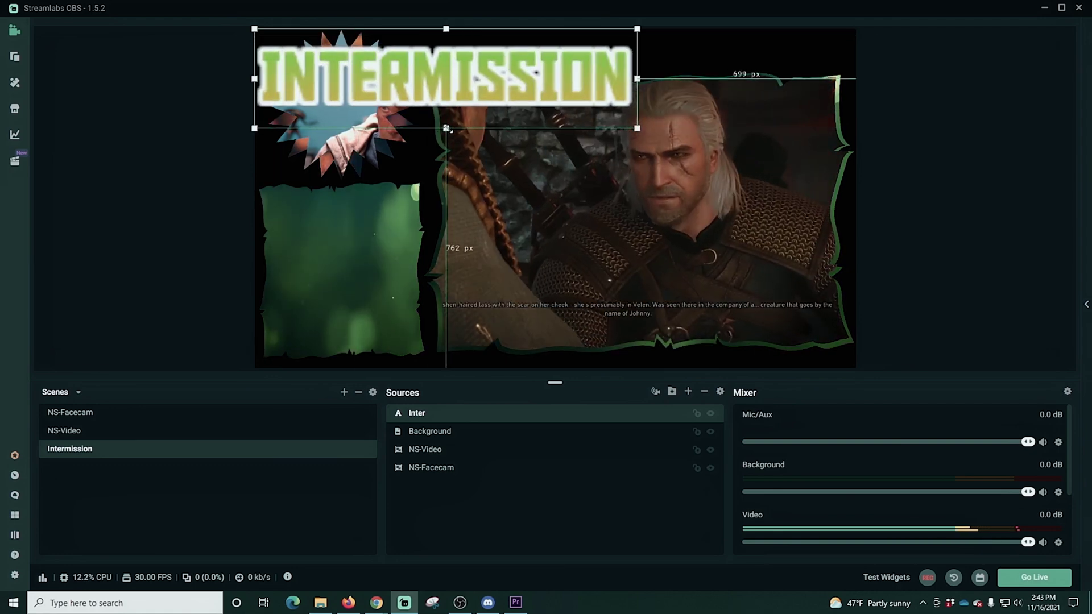
pyautogui.moveTo(444, 94); pyautogui.dragTo(627, 112)
pyautogui.click(694, 191)
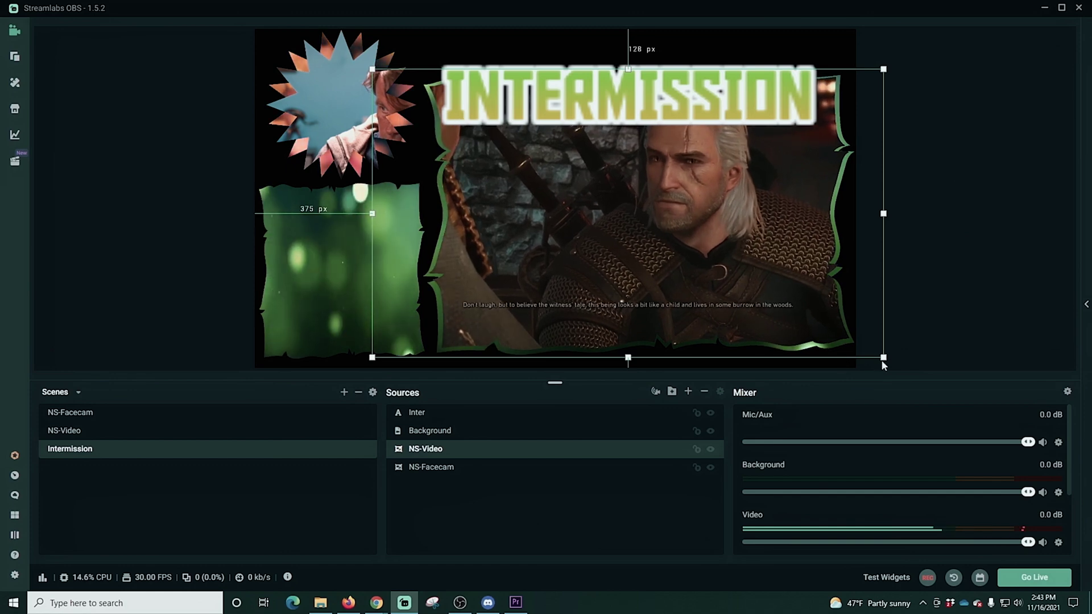
# - Shrink the NS-Video gameplay frame slightly and lower it to about 157 px from the canvas's upper edge
pyautogui.moveTo(883, 358)
pyautogui.mouseDown()
pyautogui.moveTo(709, 256)
pyautogui.moveTo(886, 360)
pyautogui.mouseUp()
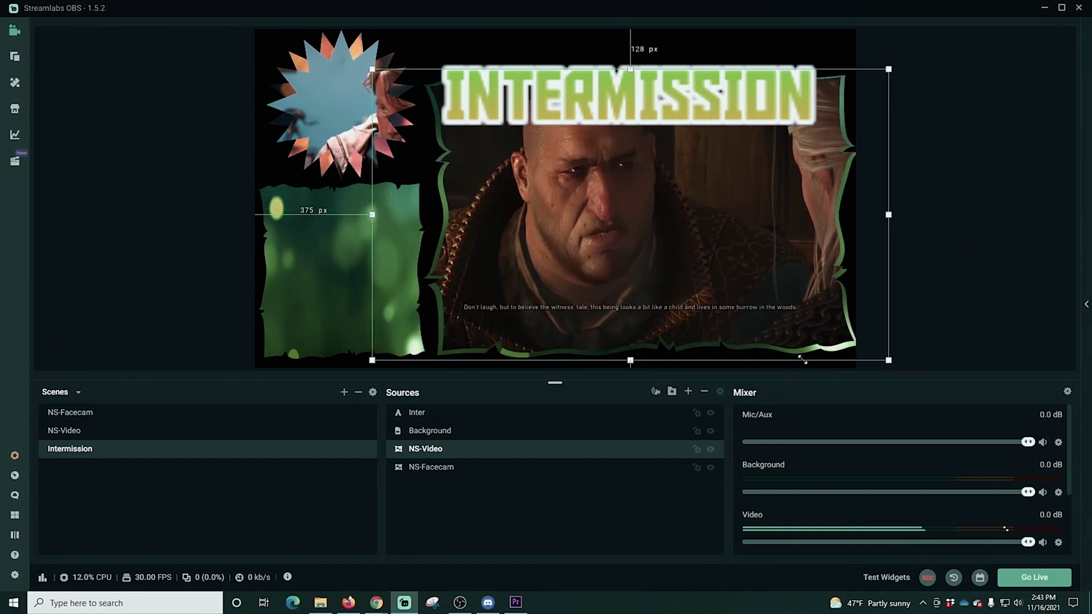
pyautogui.moveTo(802, 359); pyautogui.dragTo(783, 349)
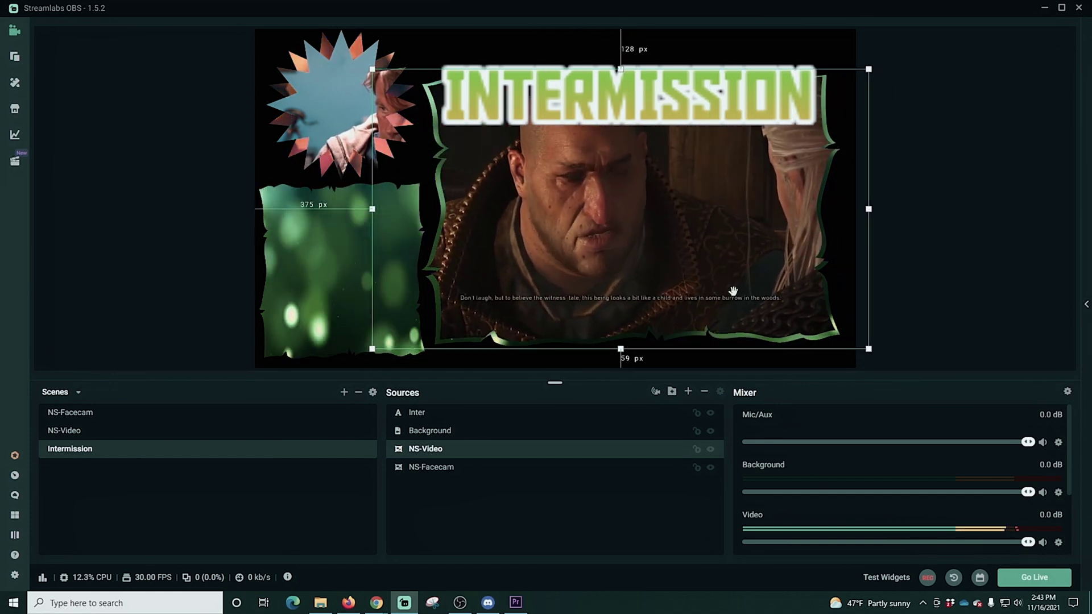
pyautogui.moveTo(733, 291); pyautogui.dragTo(733, 300)
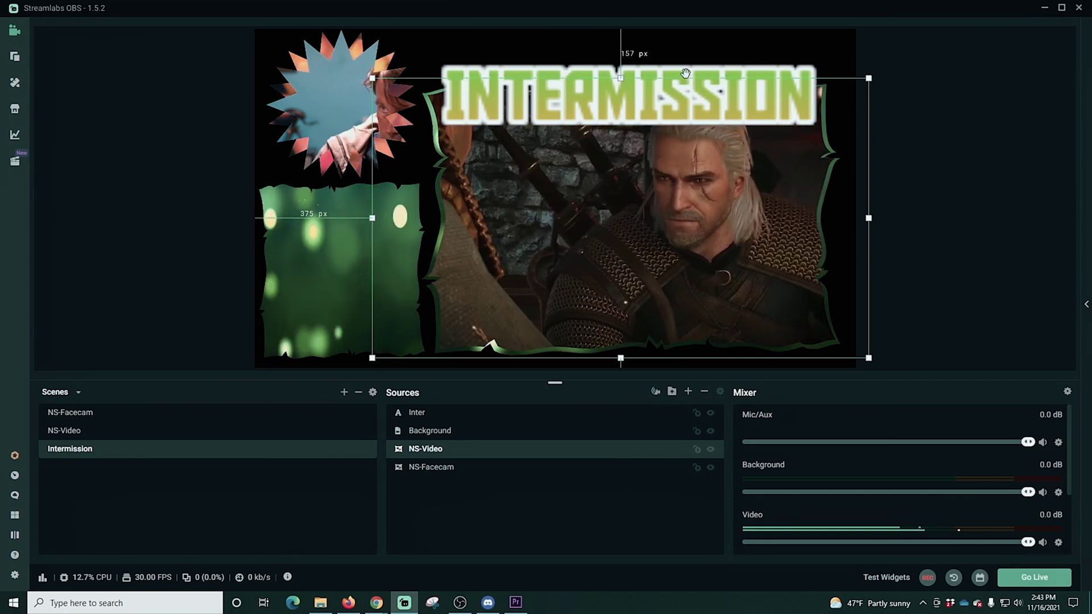
# - Set the font size of the Inter text source to 144
pyautogui.click(685, 73)
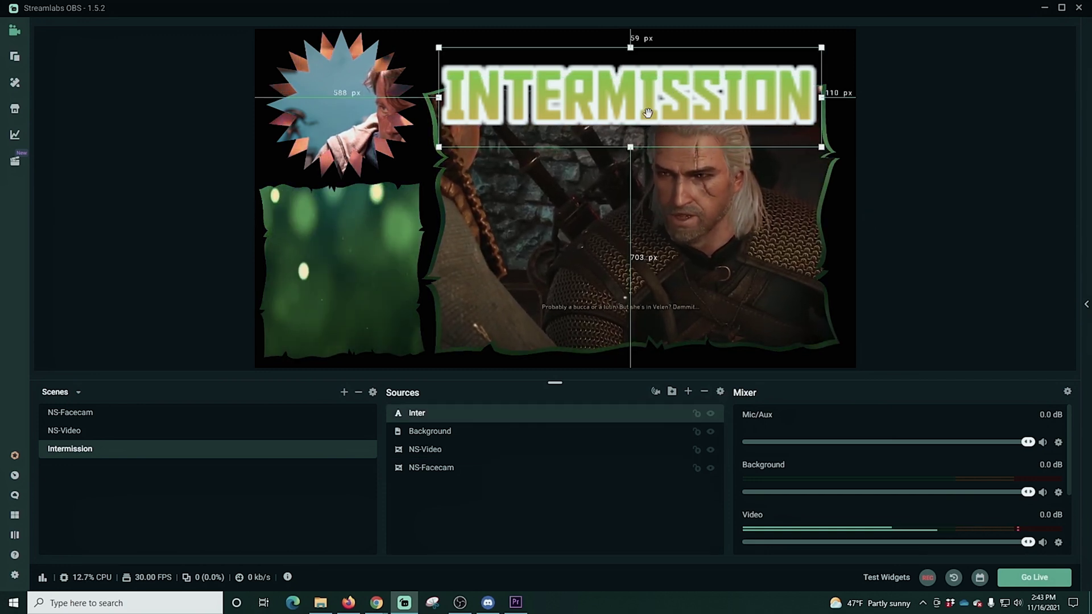
pyautogui.rightClick(472, 416)
pyautogui.click(600, 362)
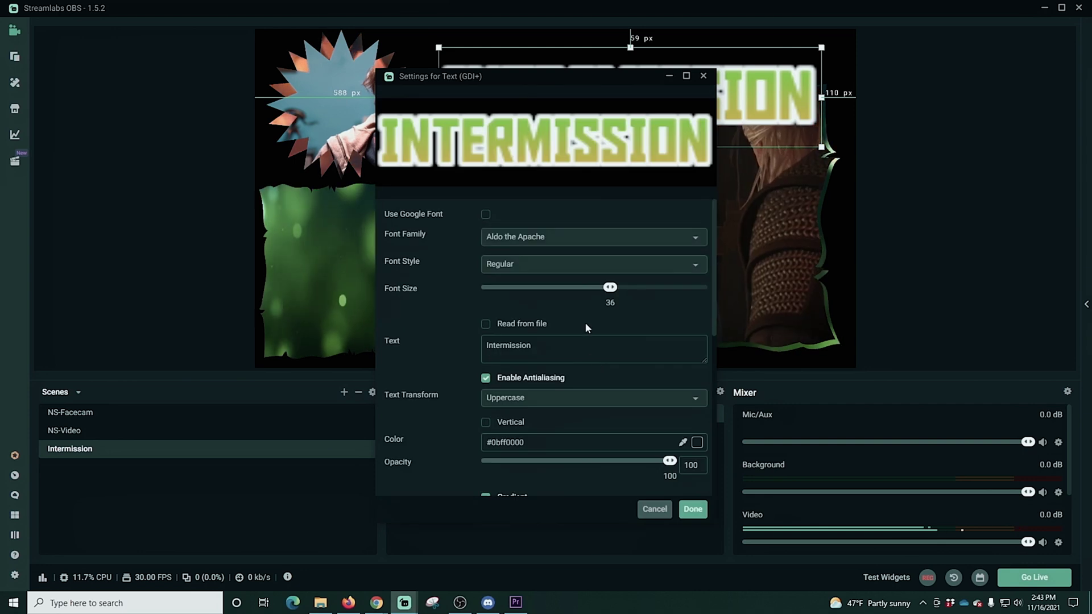
pyautogui.moveTo(675, 302); pyautogui.dragTo(688, 300)
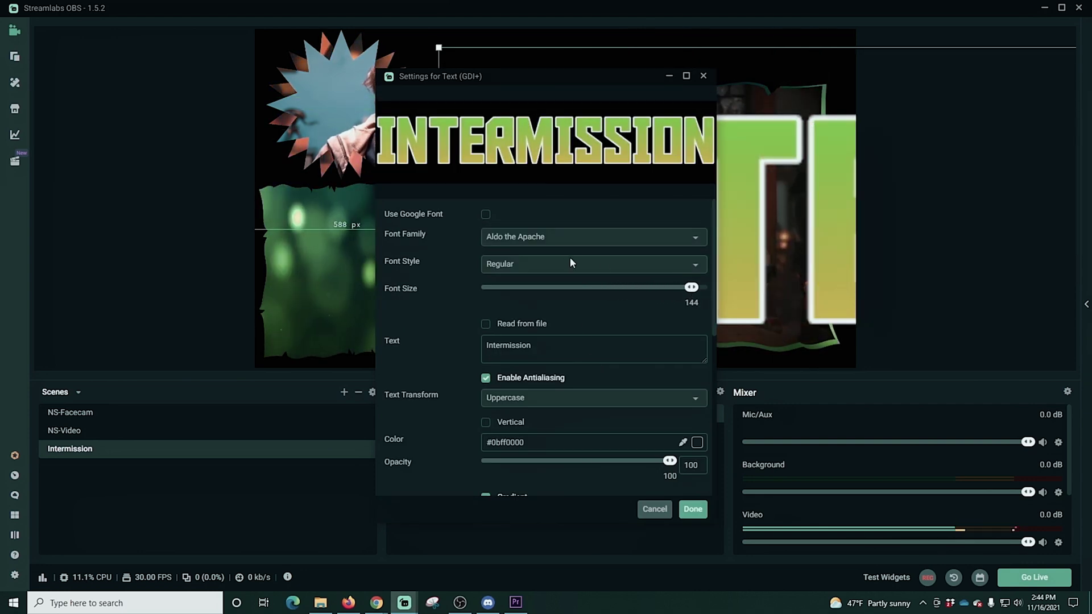
pyautogui.click(656, 510)
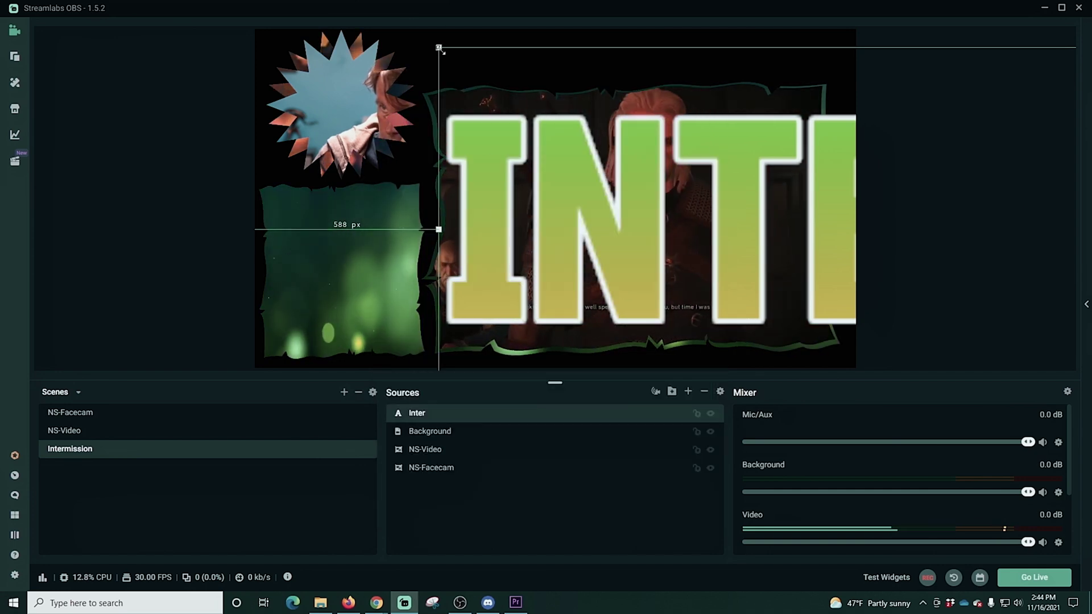
# - Scale the Intermission title down, place it about 571 px from the canvas's left edge, and lower NS-Video beneath it
pyautogui.moveTo(438, 47); pyautogui.dragTo(704, 112)
pyautogui.moveTo(776, 256); pyautogui.dragTo(166, 175)
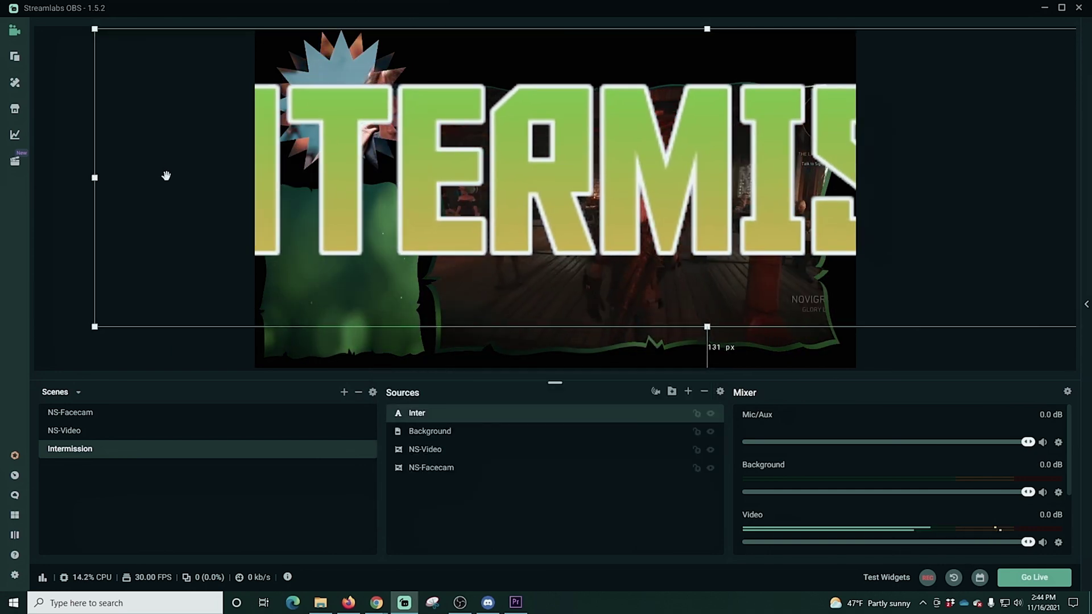
pyautogui.moveTo(95, 326); pyautogui.dragTo(321, 133)
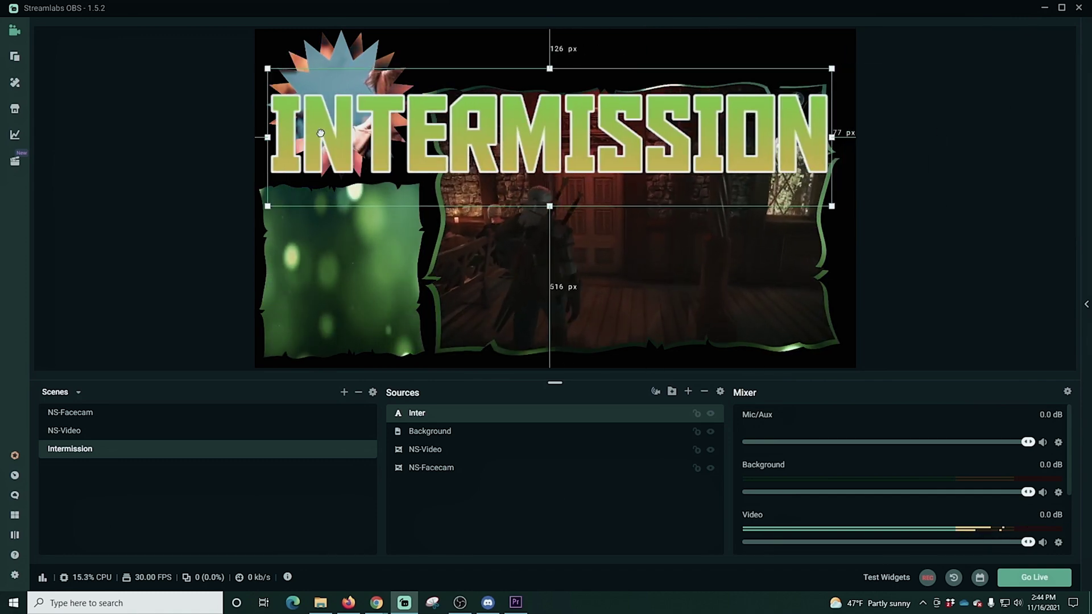
pyautogui.moveTo(268, 206); pyautogui.dragTo(448, 157)
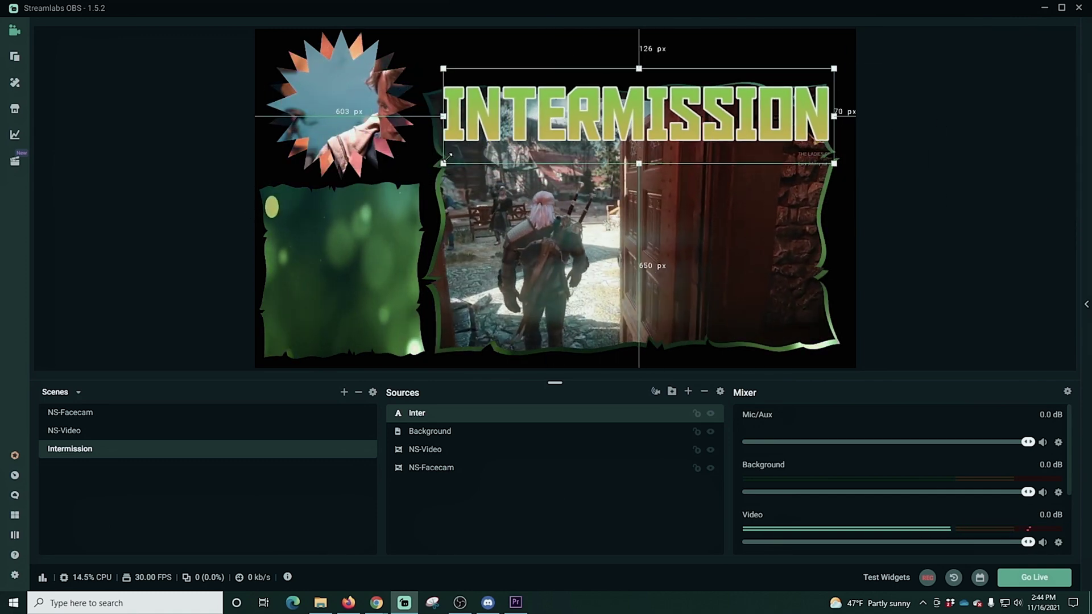
pyautogui.moveTo(497, 132); pyautogui.dragTo(435, 116)
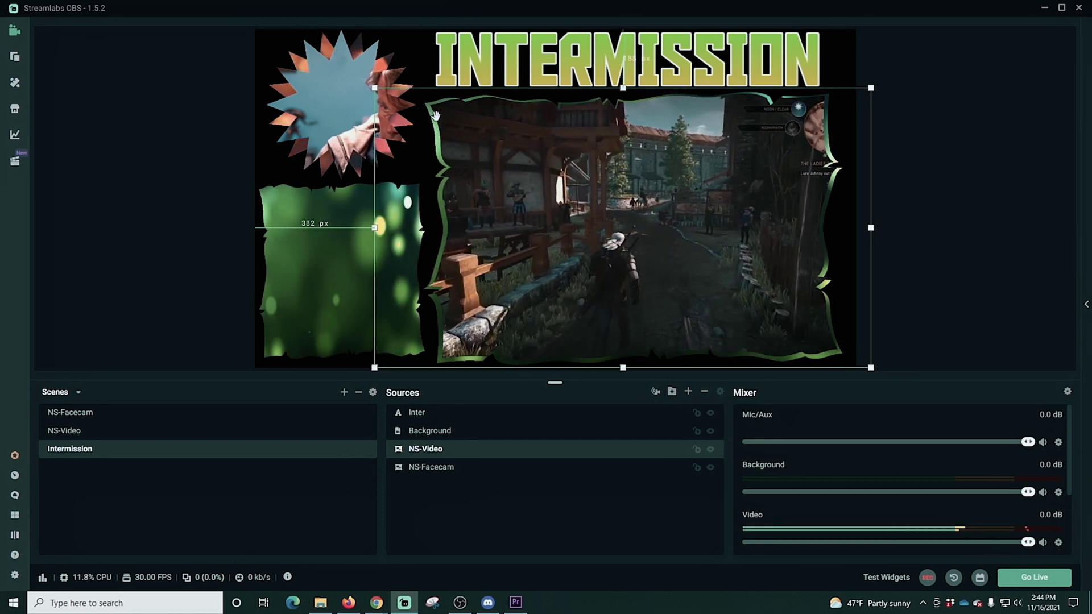
# - Change the Inter text's main color to dark green, #034e0000, and apply the text settings
pyautogui.click(554, 63)
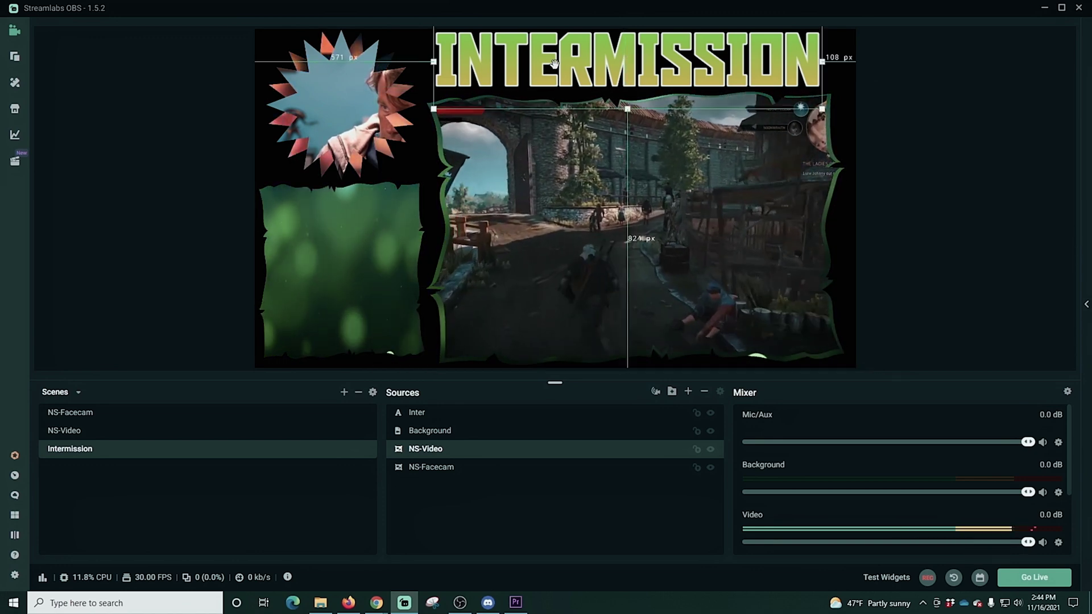
pyautogui.rightClick(562, 77)
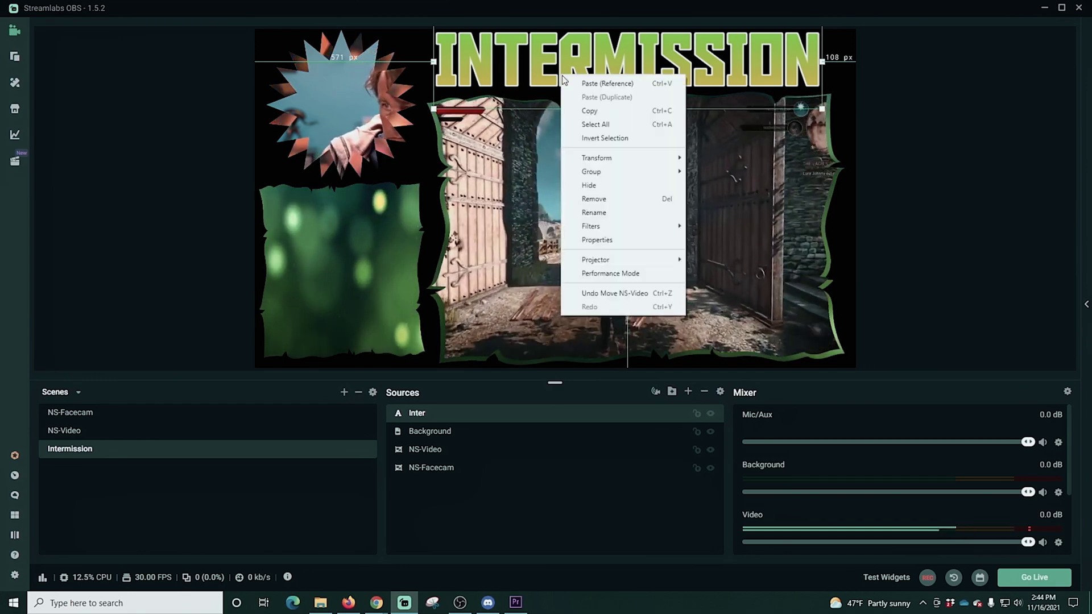
pyautogui.click(596, 239)
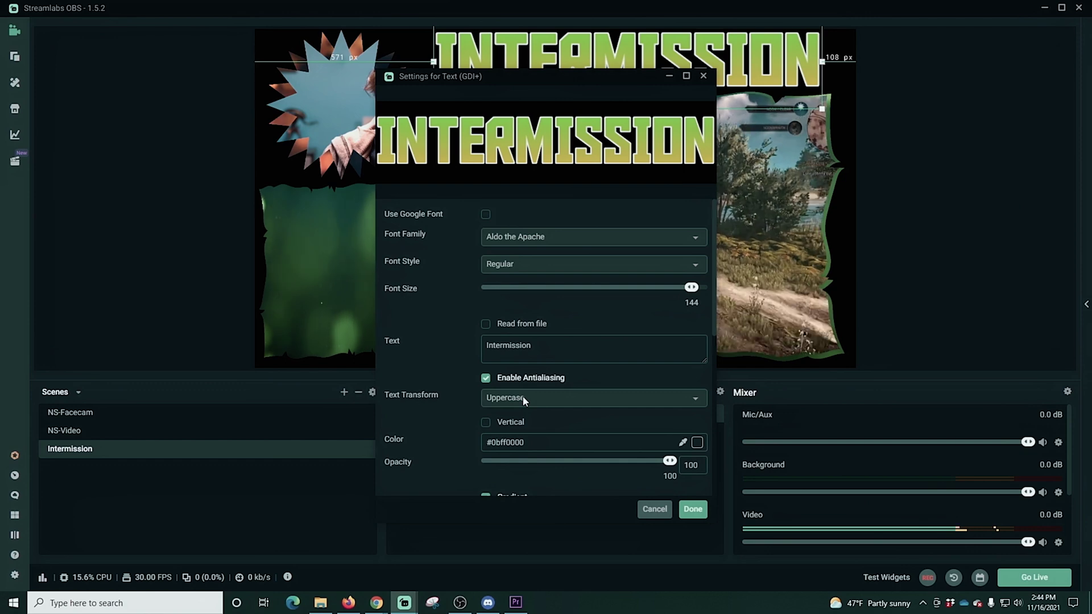
pyautogui.scroll(-1, 477, 375)
pyautogui.click(696, 386)
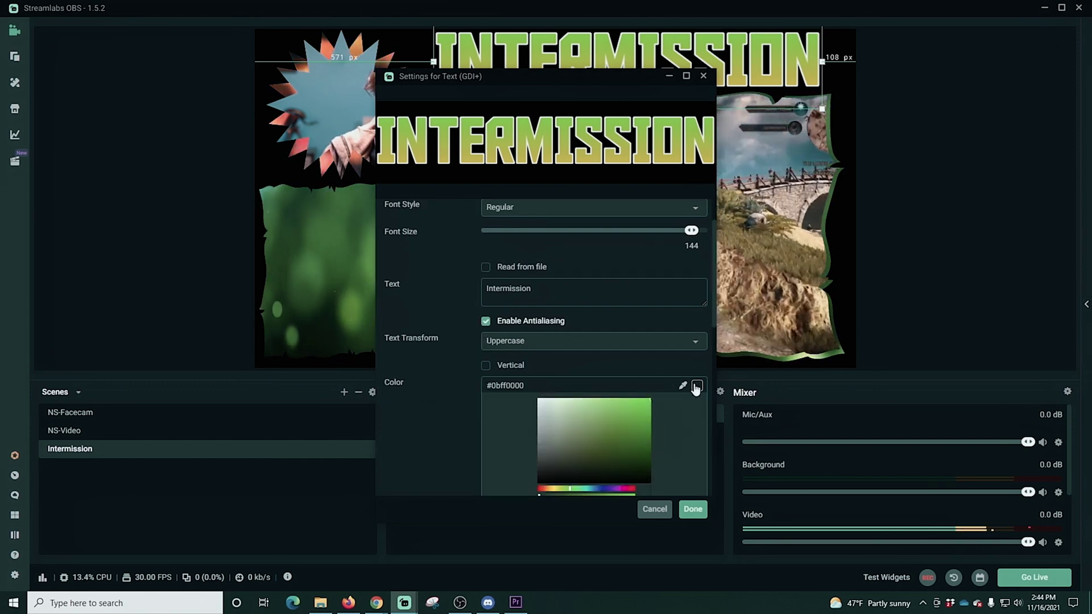
pyautogui.moveTo(648, 430); pyautogui.dragTo(650, 458)
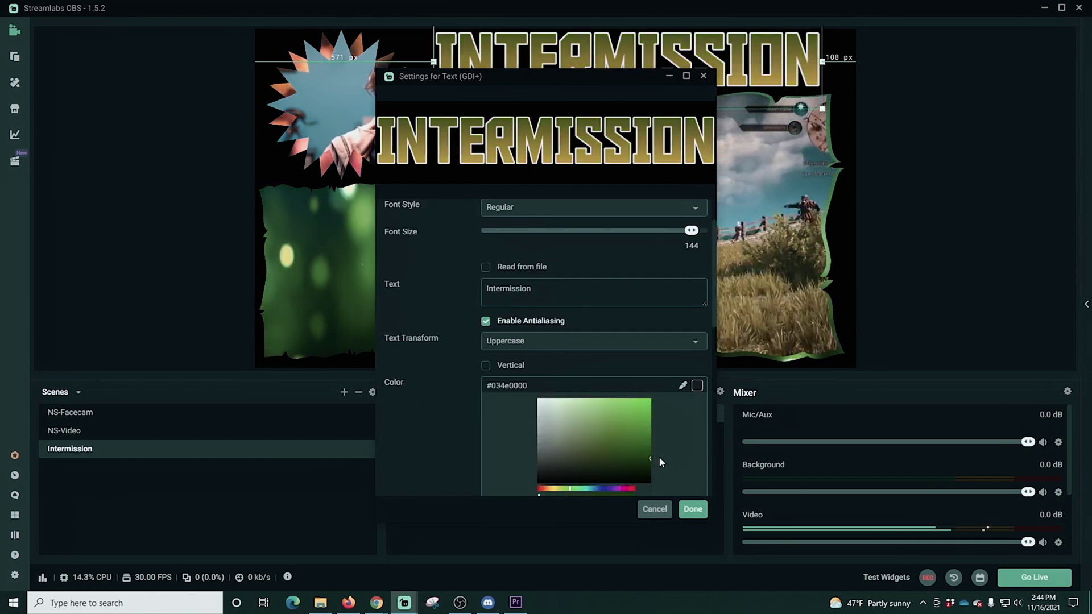
pyautogui.click(696, 386)
pyautogui.scroll(-3, 639, 364)
pyautogui.click(692, 509)
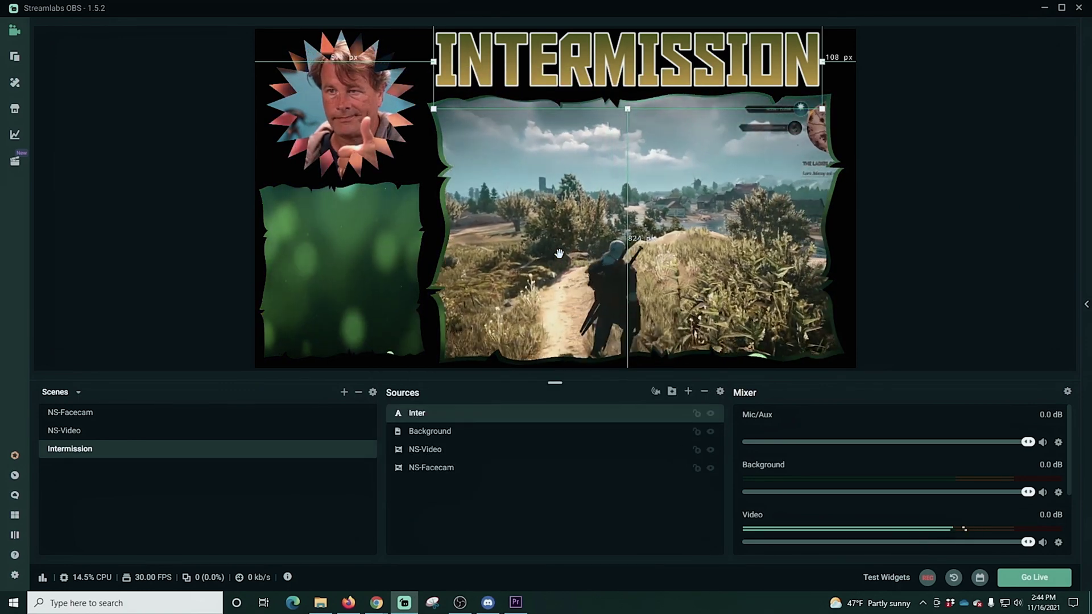
# - In the NS-Facecam scene, replace the Cam source's image mask with Flames 1.png
pyautogui.click(128, 413)
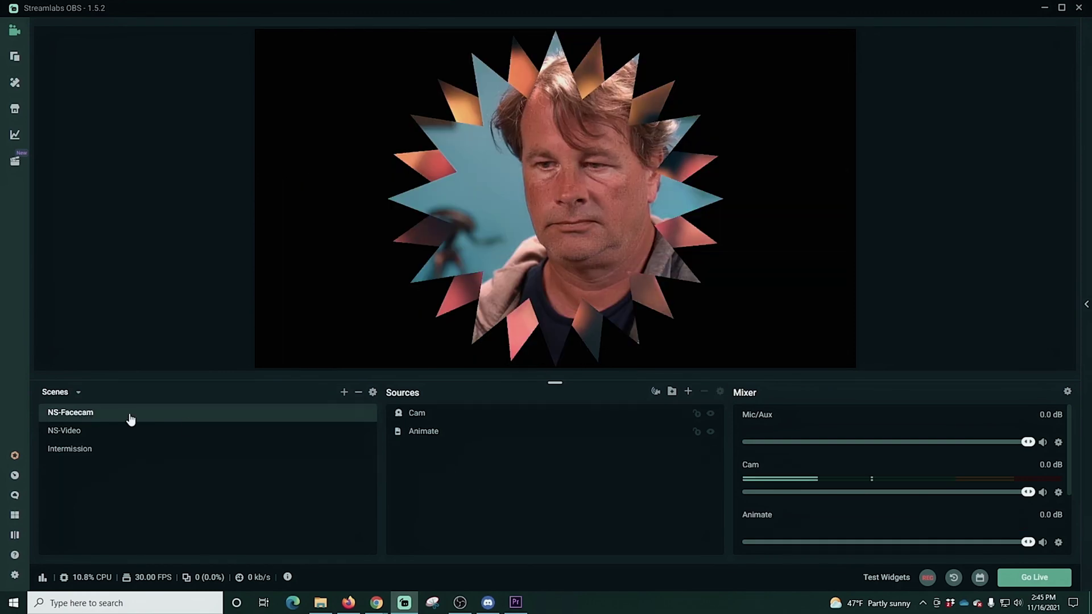
pyautogui.rightClick(436, 418)
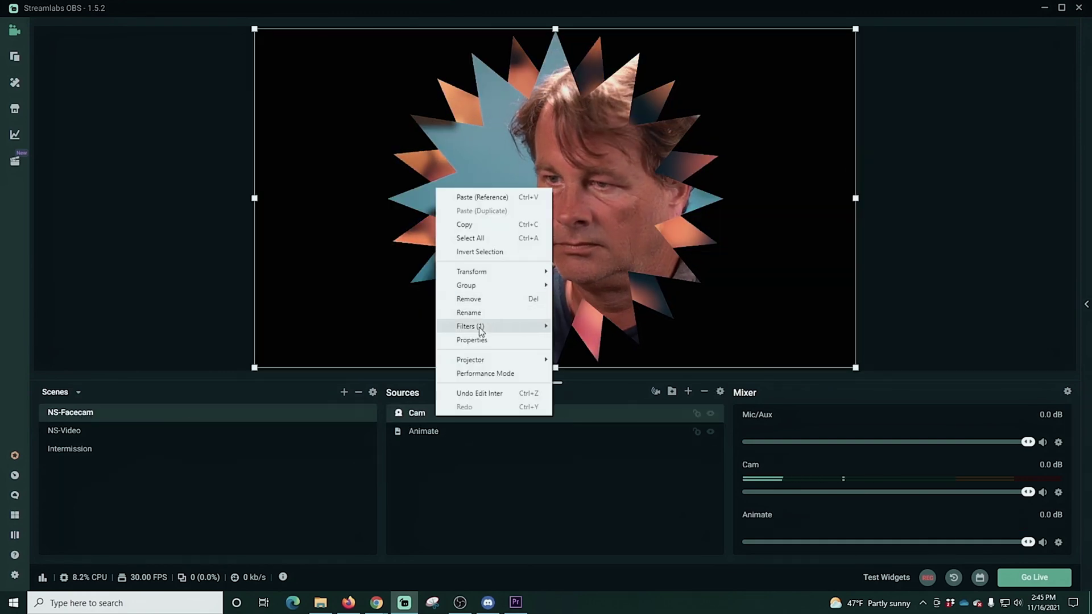
pyautogui.moveTo(480, 329)
pyautogui.click(580, 325)
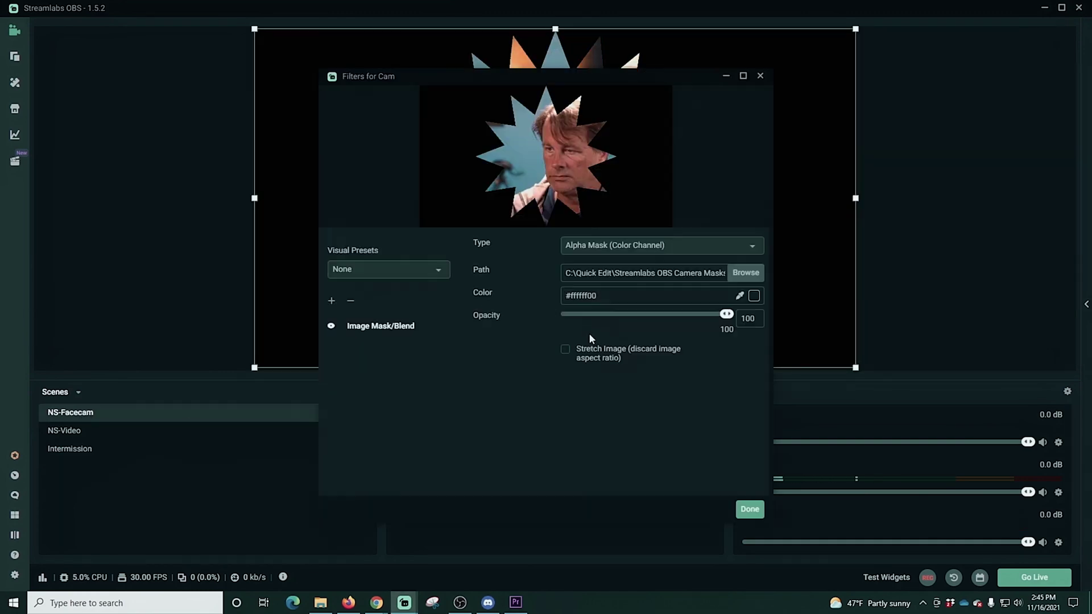
pyautogui.click(740, 274)
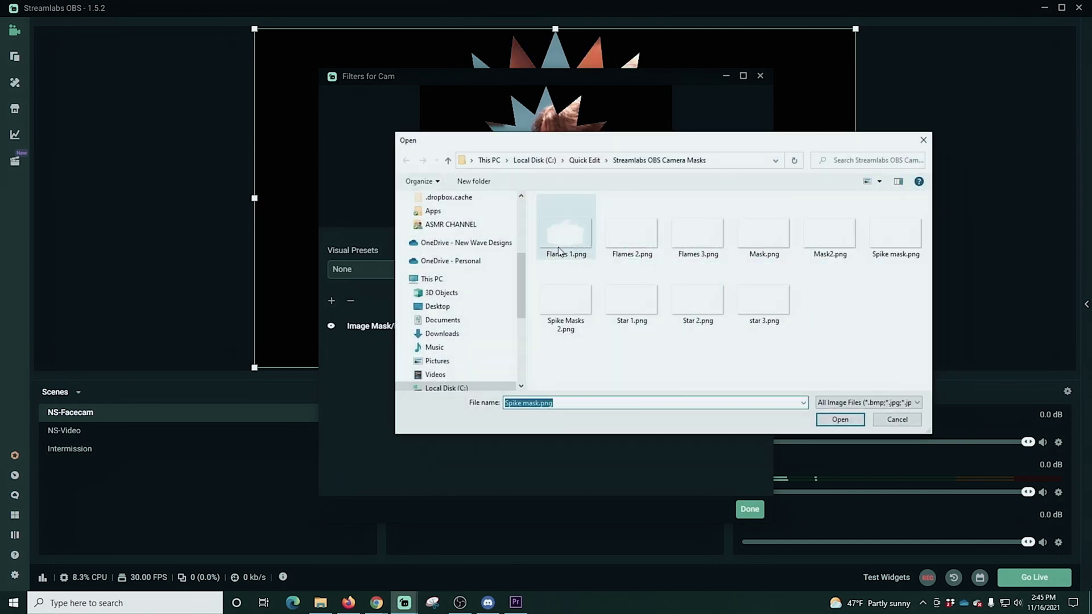
pyautogui.click(847, 421)
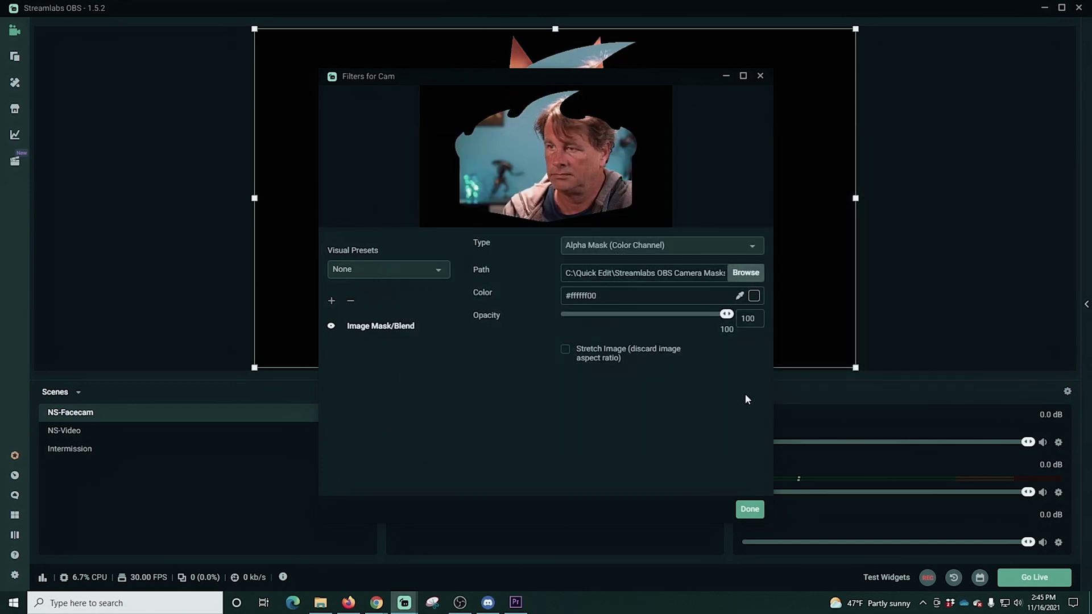
pyautogui.click(748, 512)
# - Replace the Animate source's image mask with Flames 2.png
pyautogui.rightClick(436, 430)
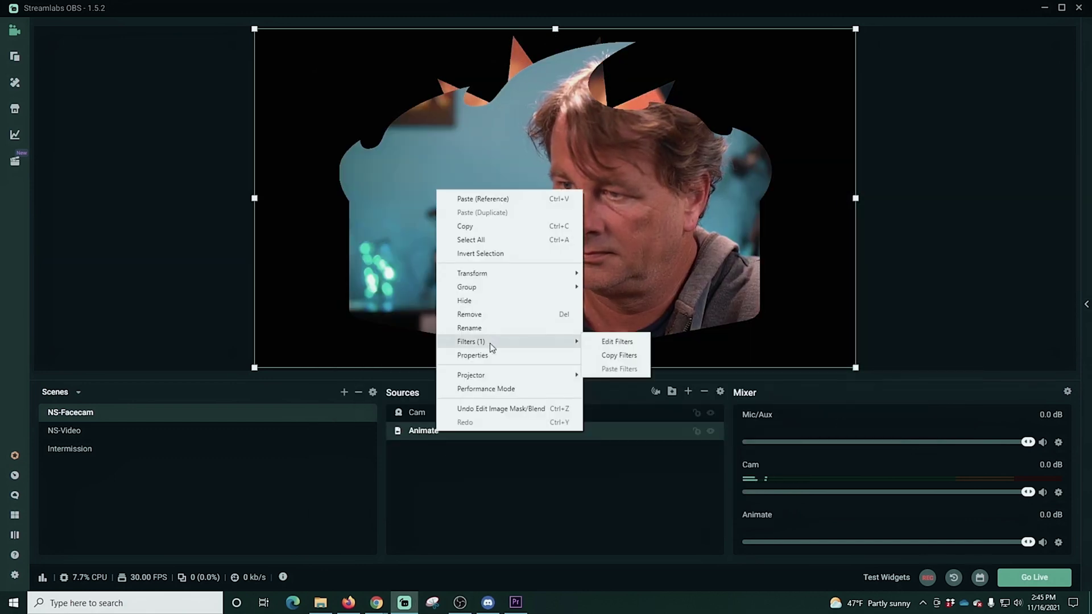
pyautogui.click(631, 343)
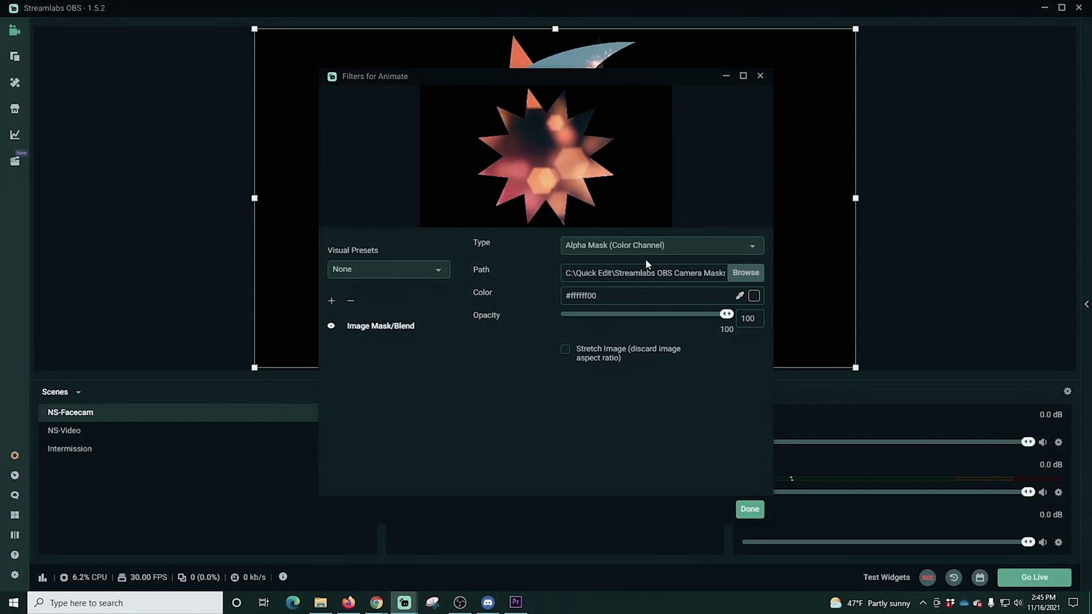
pyautogui.click(741, 274)
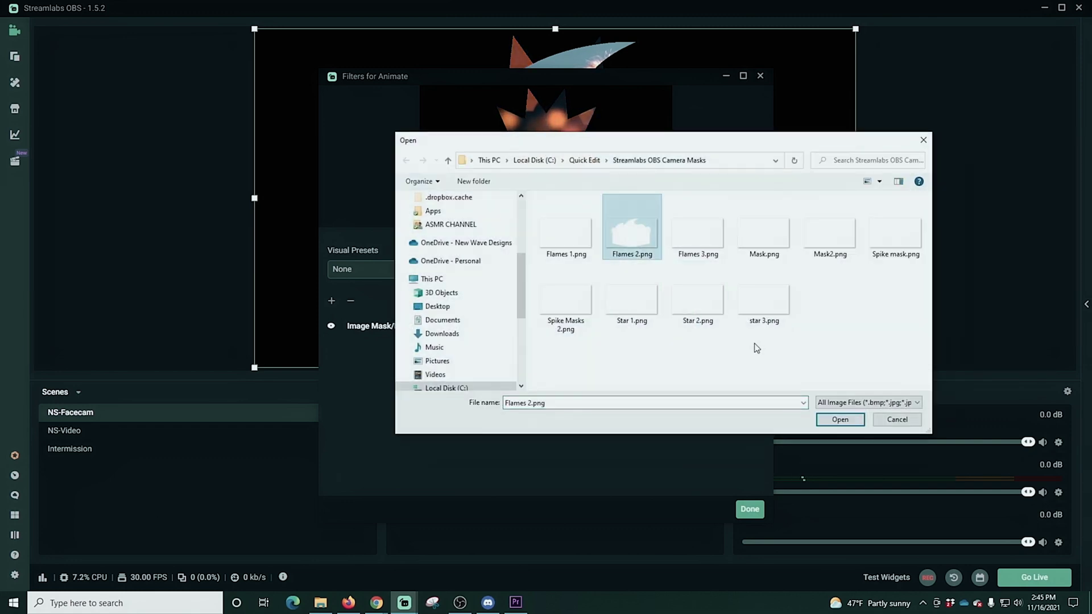
pyautogui.click(833, 419)
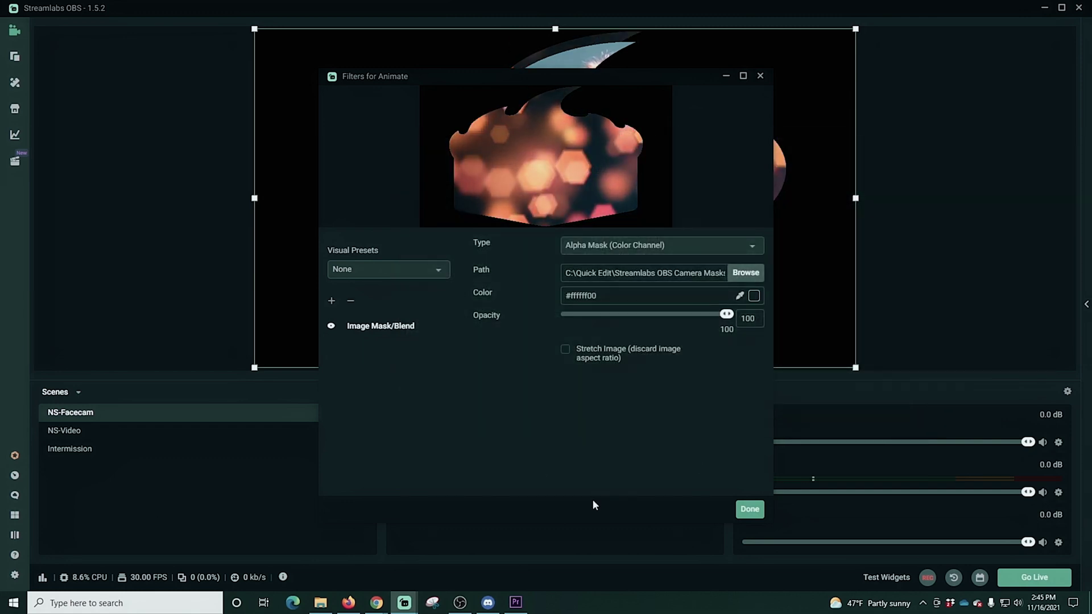
pyautogui.click(748, 509)
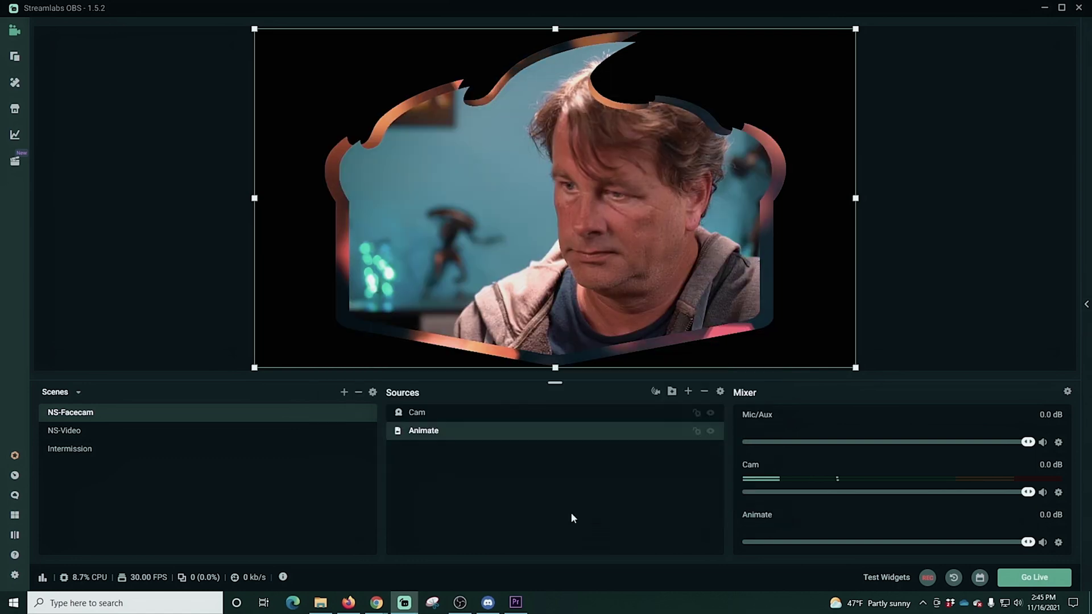
# - Add a new media source named Media Source to the NS-Facecam scene
pyautogui.click(691, 391)
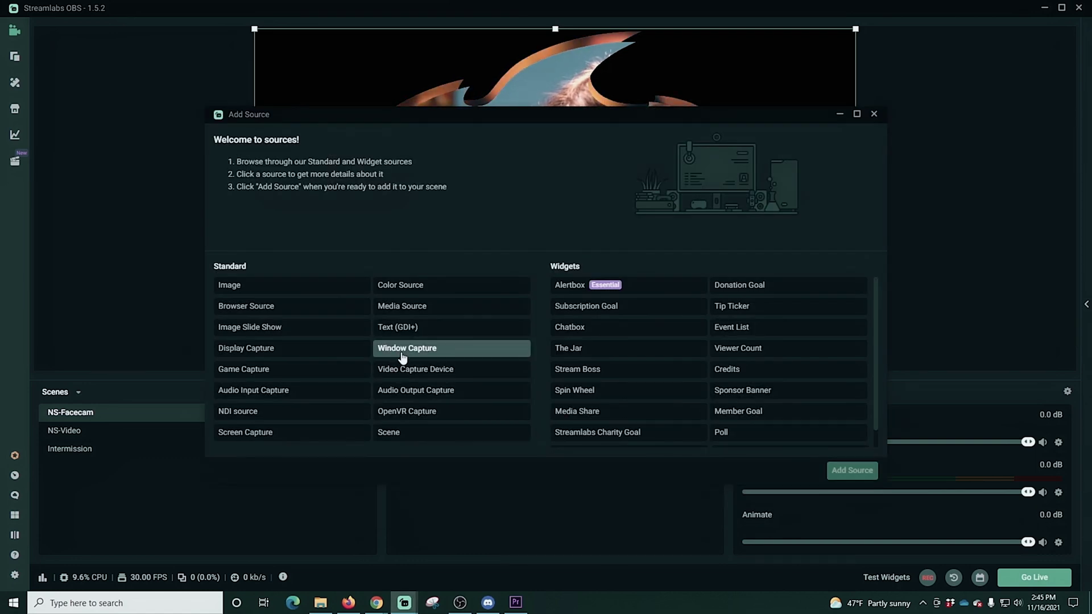
pyautogui.click(395, 314)
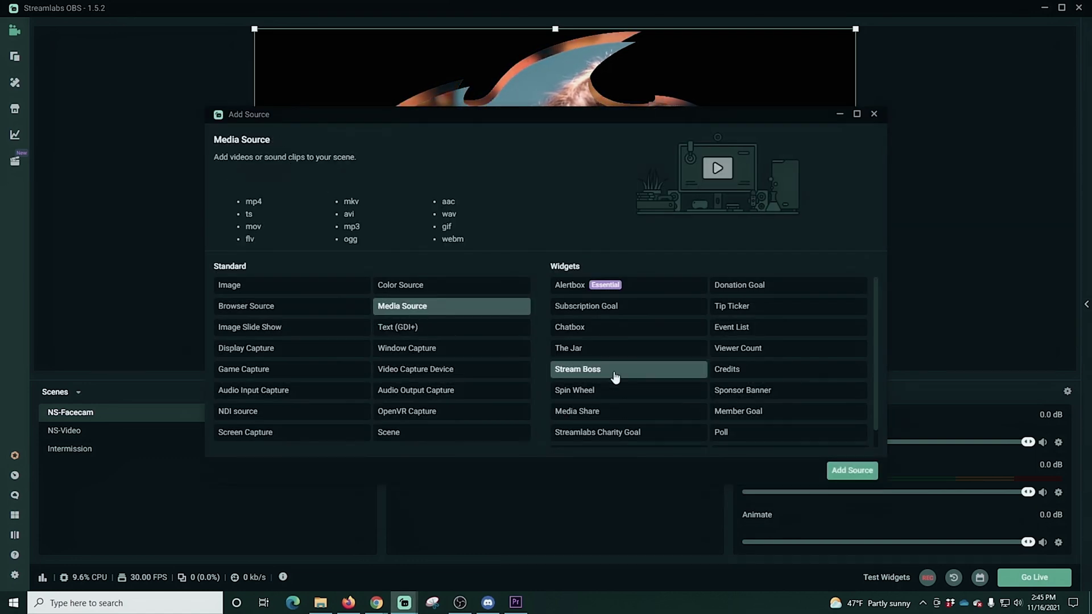
pyautogui.click(851, 471)
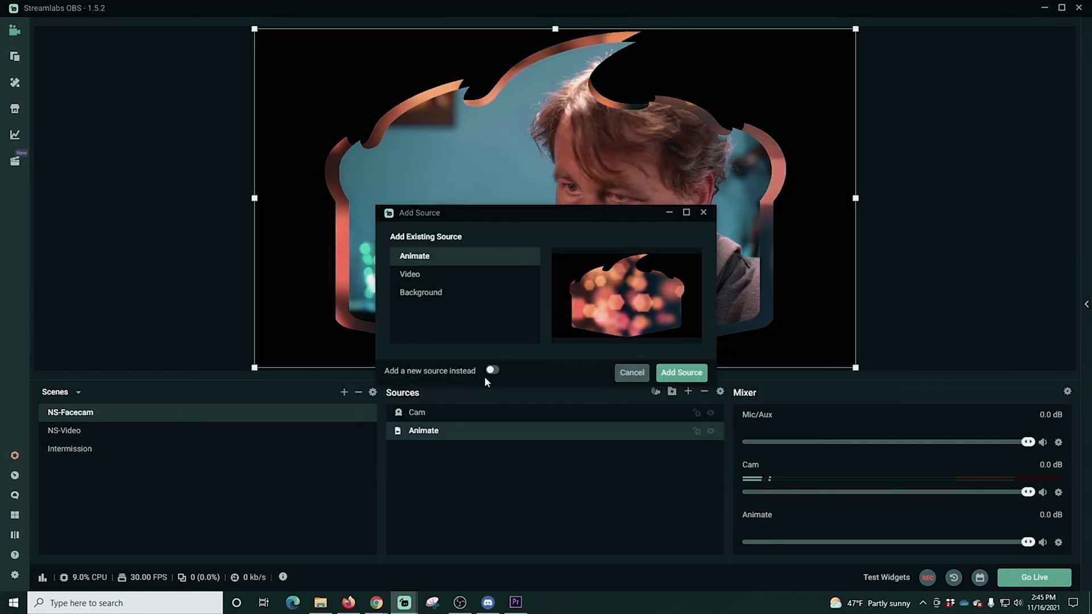
pyautogui.click(492, 372)
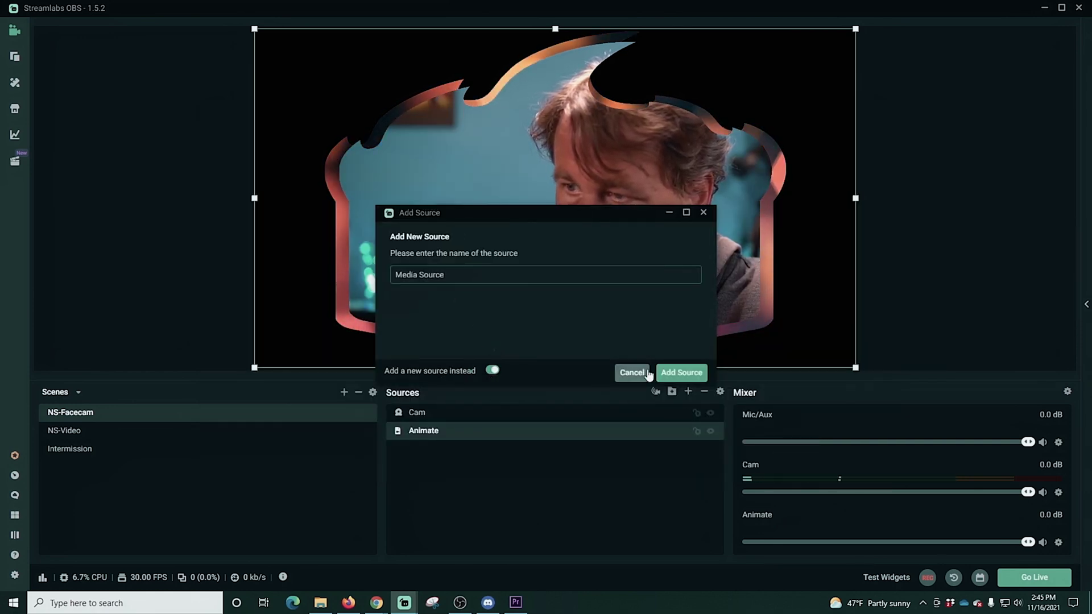
pyautogui.click(681, 372)
# - Load Bokeh - 5243_VP9 - Copy.webm as the media source's local file and enable looping
pyautogui.click(677, 237)
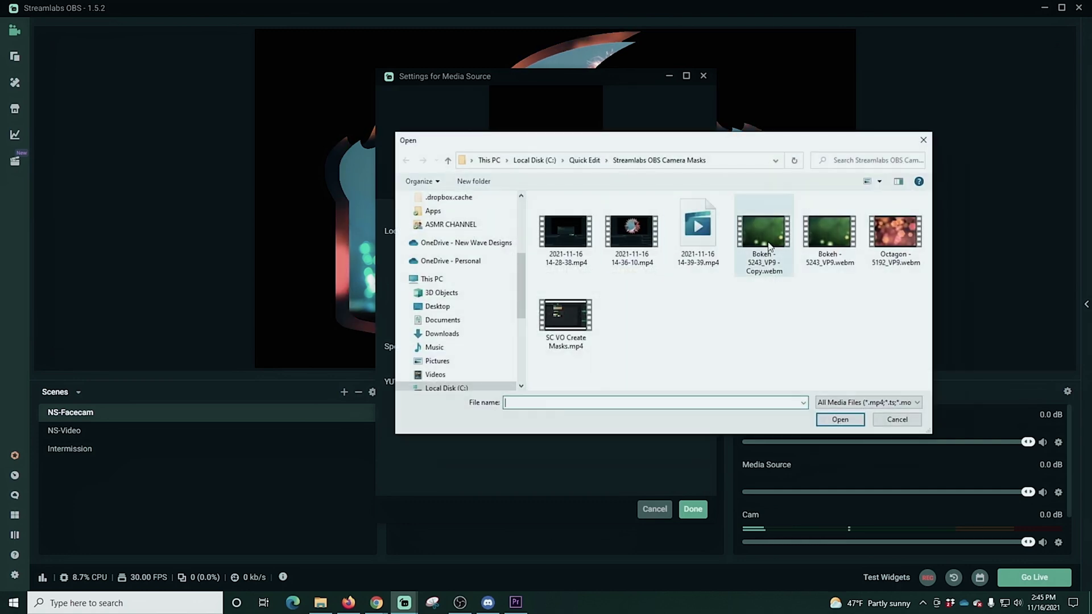
pyautogui.click(763, 236)
pyautogui.click(841, 419)
pyautogui.click(487, 255)
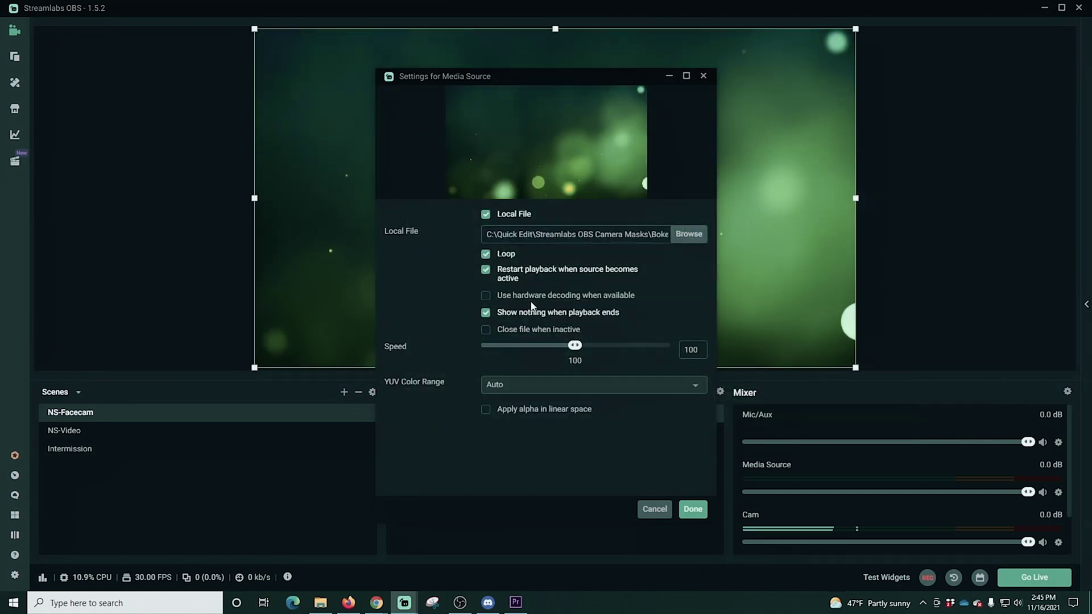
pyautogui.click(692, 508)
# - Move Media Source to the bottom of the NS-Facecam source stack and add an Image Mask/Blend filter to it
pyautogui.moveTo(499, 420); pyautogui.dragTo(494, 480)
pyautogui.rightClick(518, 456)
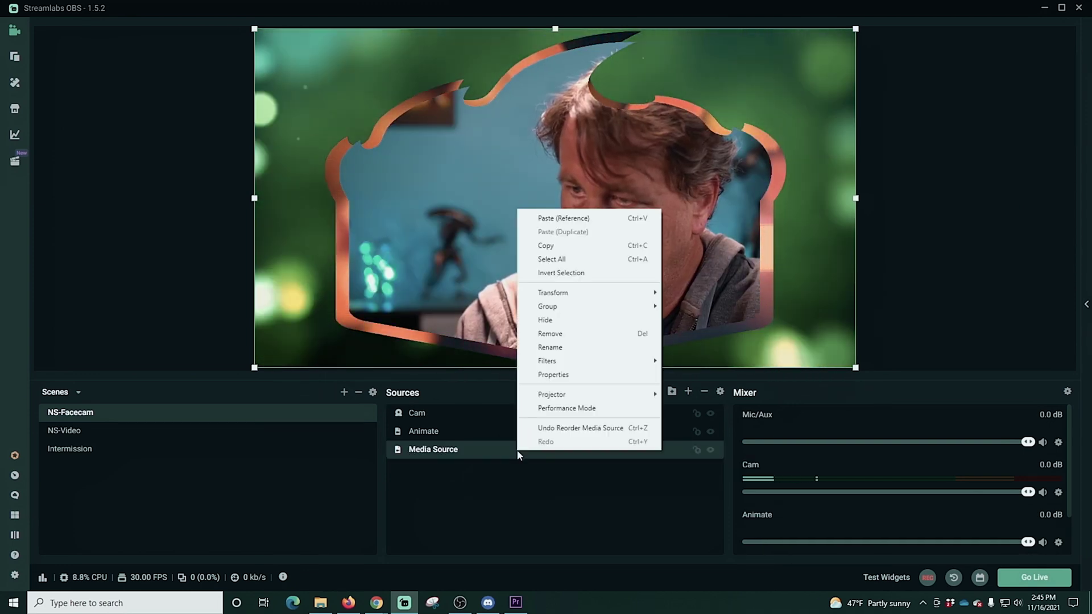
pyautogui.moveTo(595, 361)
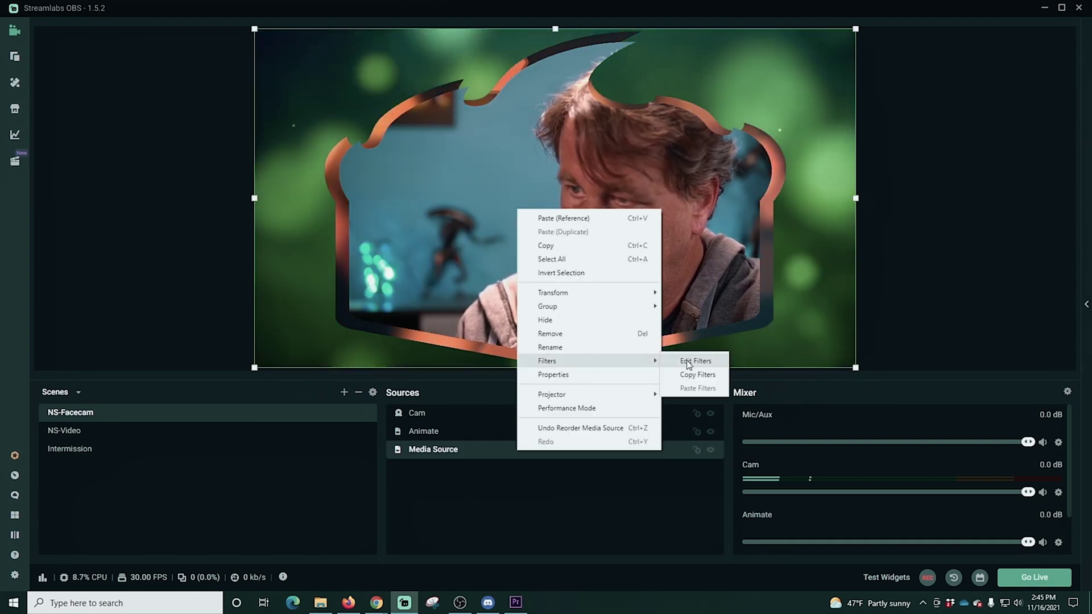
pyautogui.click(691, 361)
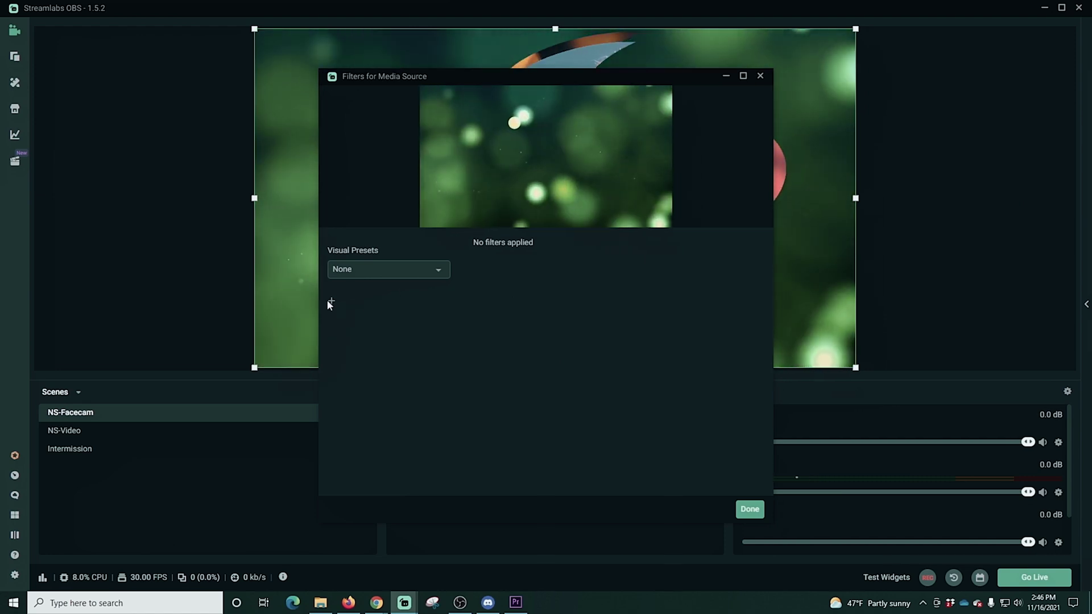
pyautogui.click(332, 301)
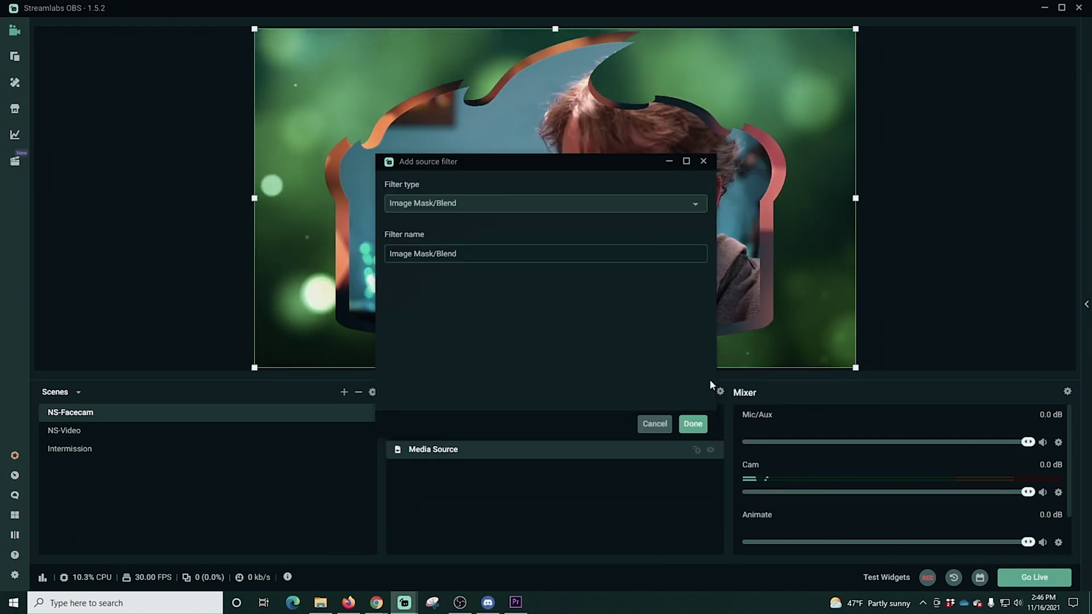
pyautogui.click(692, 424)
# - Load Flames 3.png as the Media Source's mask and enlarge the source slightly beyond the canvas edges
pyautogui.click(745, 272)
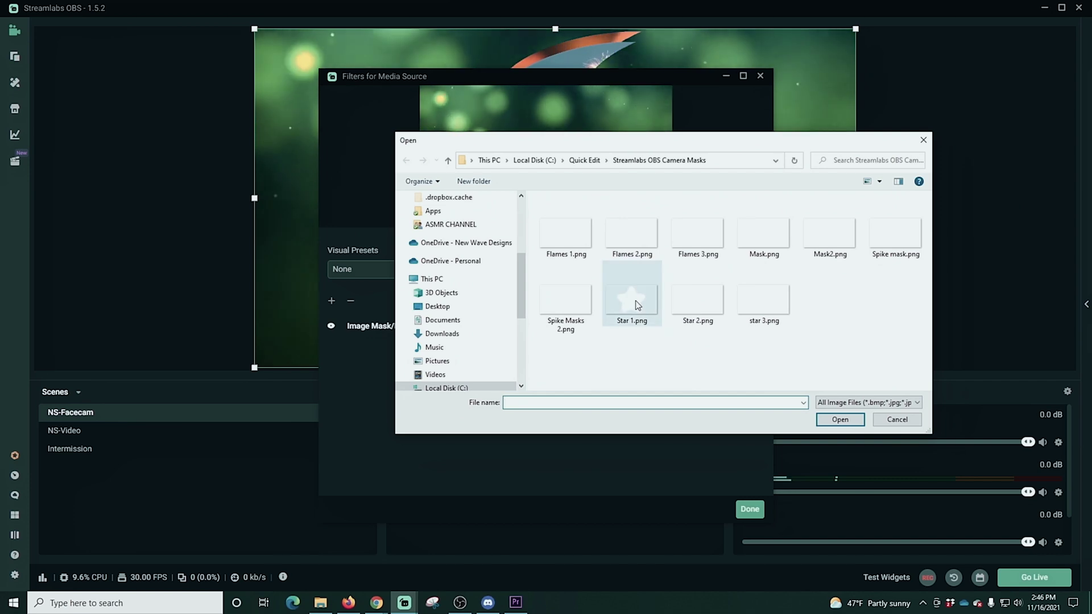
pyautogui.click(697, 224)
pyautogui.click(829, 420)
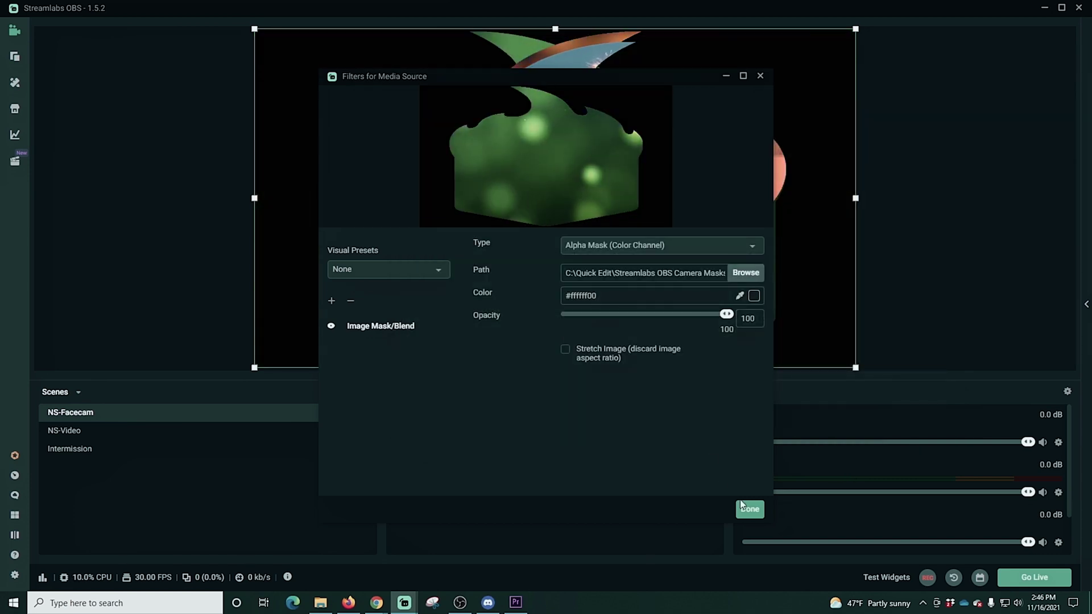
pyautogui.click(749, 510)
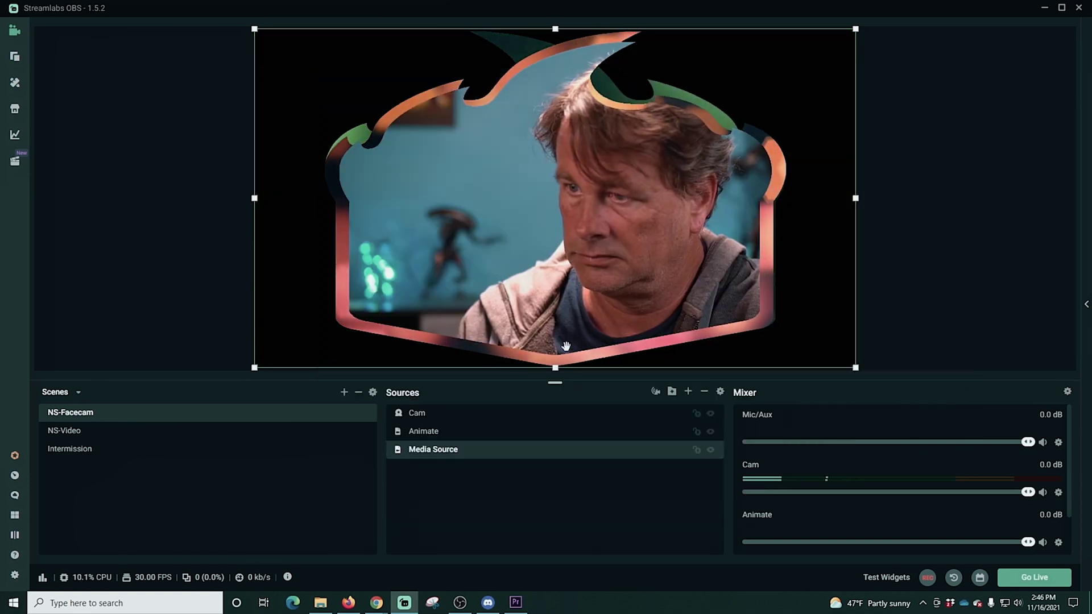
pyautogui.moveTo(253, 199); pyautogui.dragTo(247, 199)
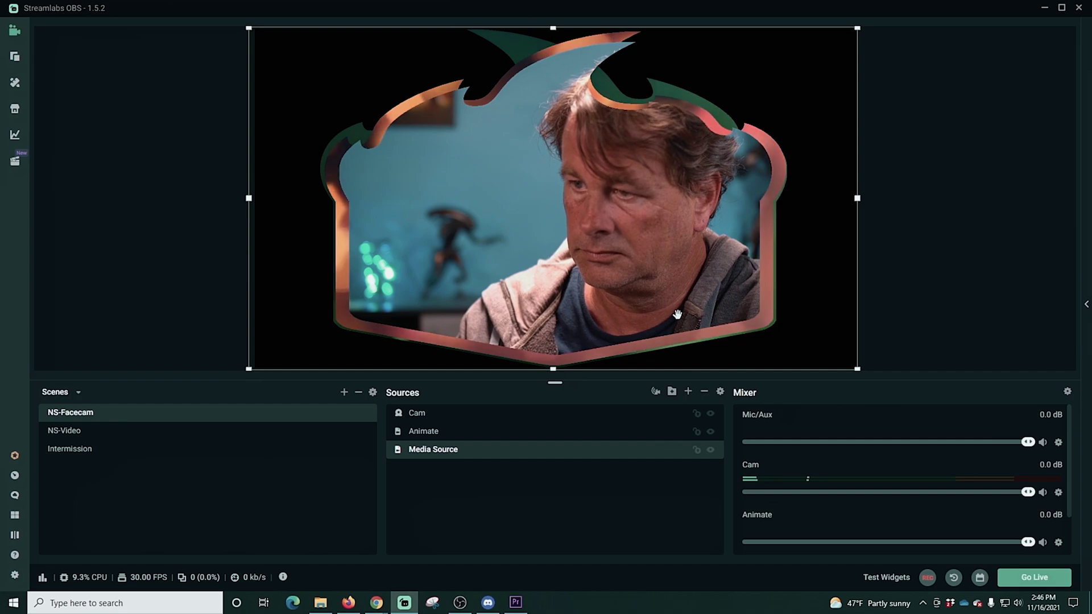
# - In the Intermission scene, resize and reposition NS-Facecam above the green panel, about 68 px below the canvas's upper edge
pyautogui.click(47, 448)
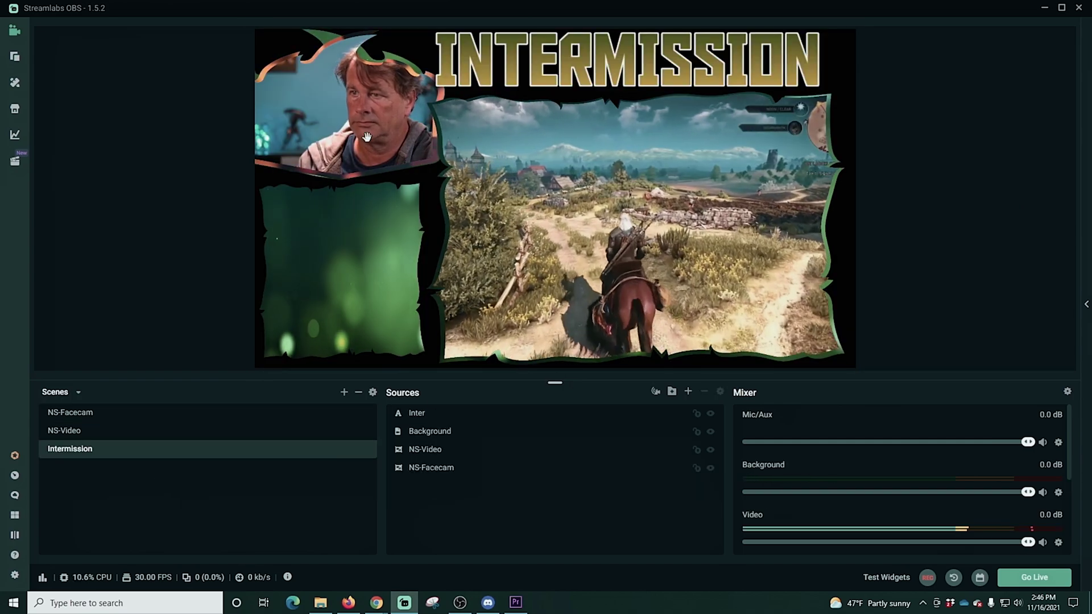
pyautogui.click(359, 116)
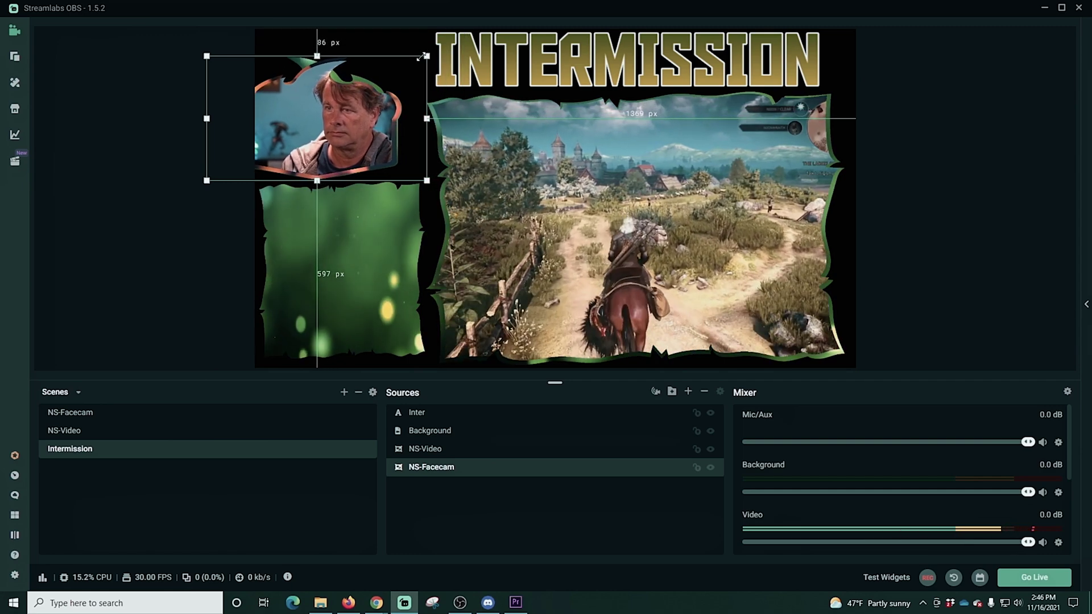
pyautogui.moveTo(340, 124); pyautogui.dragTo(353, 124)
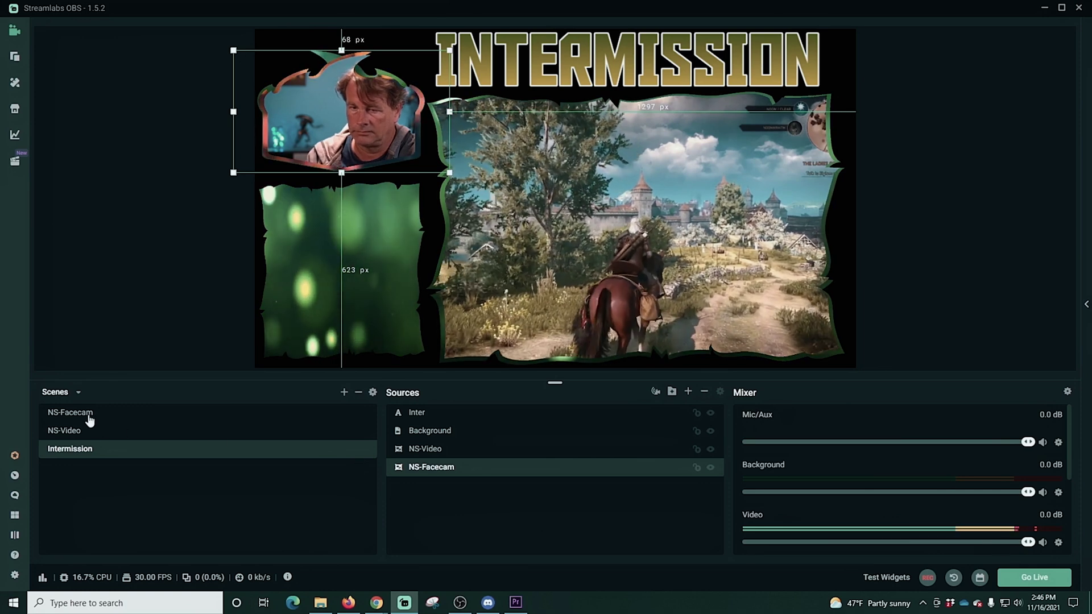
# - In the NS-Facecam scene, replace the Cam source's image mask with Star 1.png
pyautogui.click(96, 418)
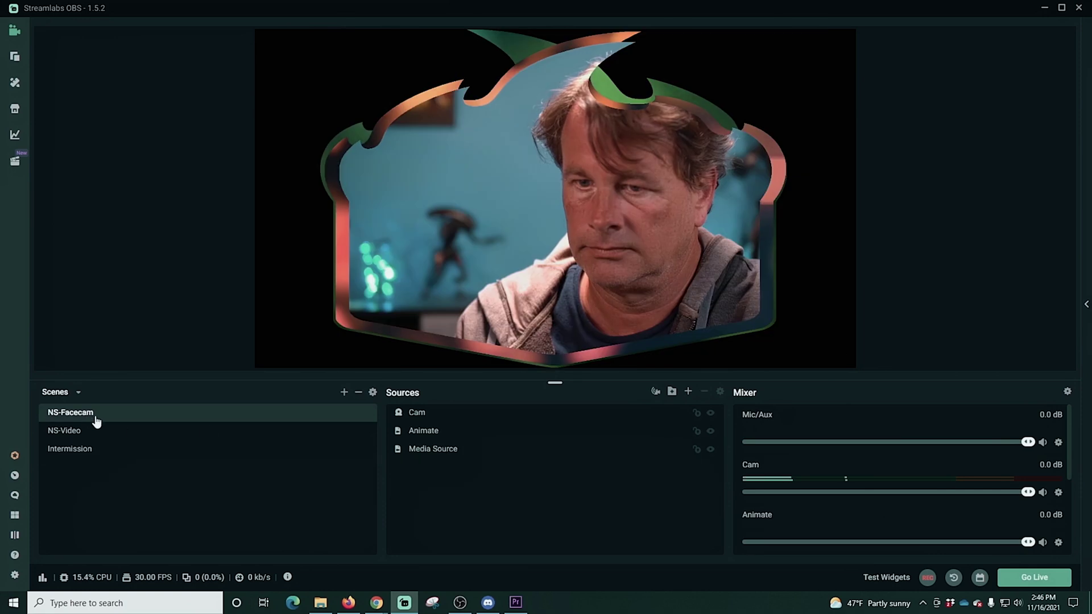
pyautogui.rightClick(454, 415)
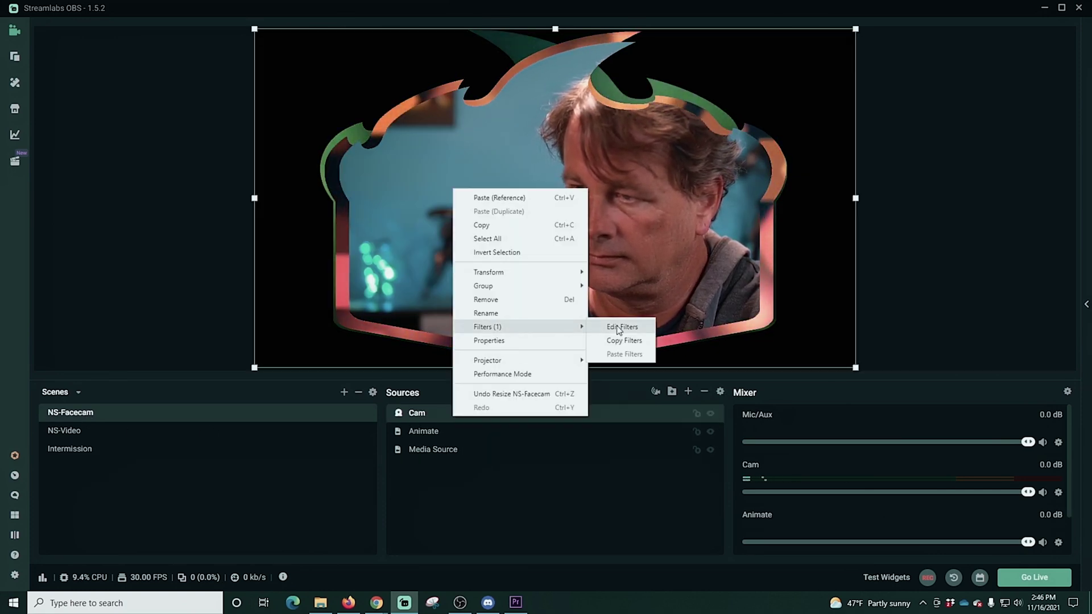
pyautogui.click(619, 329)
pyautogui.click(747, 274)
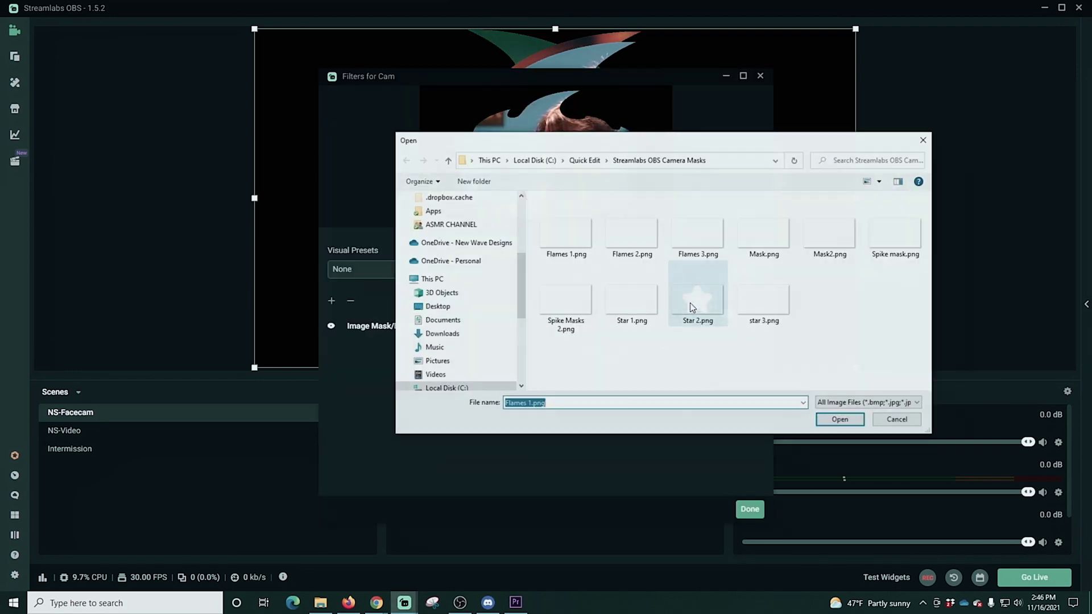
pyautogui.click(840, 419)
pyautogui.click(749, 509)
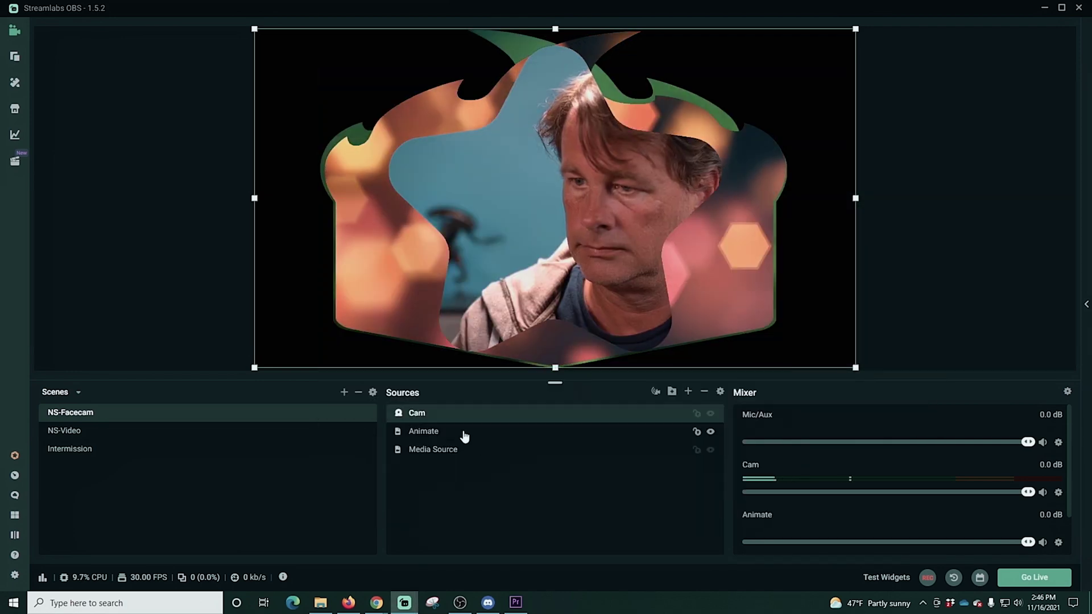
# - Replace the Animate source's image mask with Star 2.png
pyautogui.rightClick(504, 430)
pyautogui.click(642, 341)
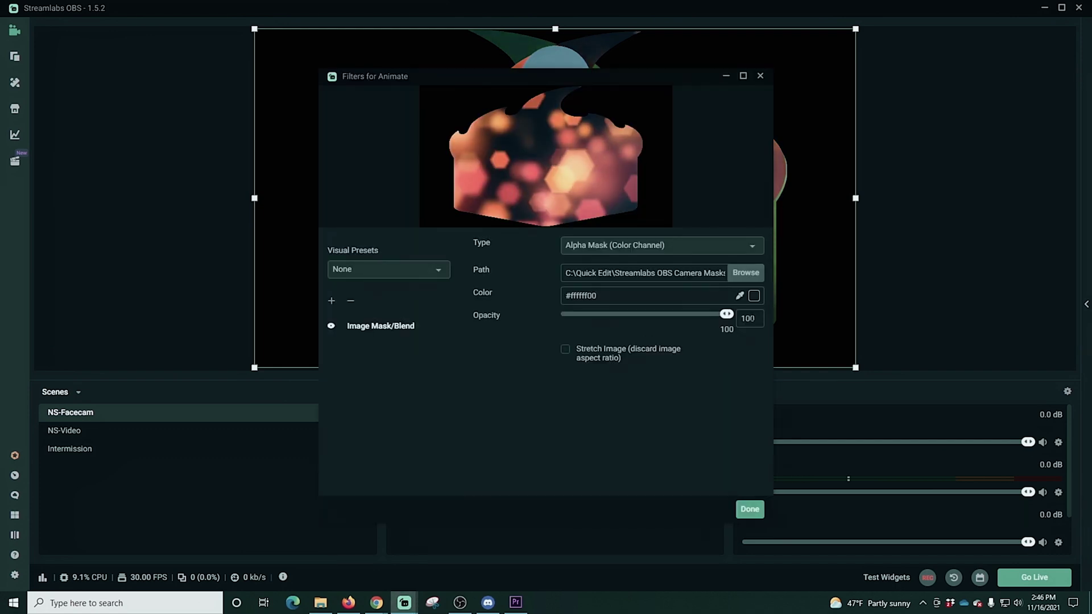
pyautogui.click(745, 274)
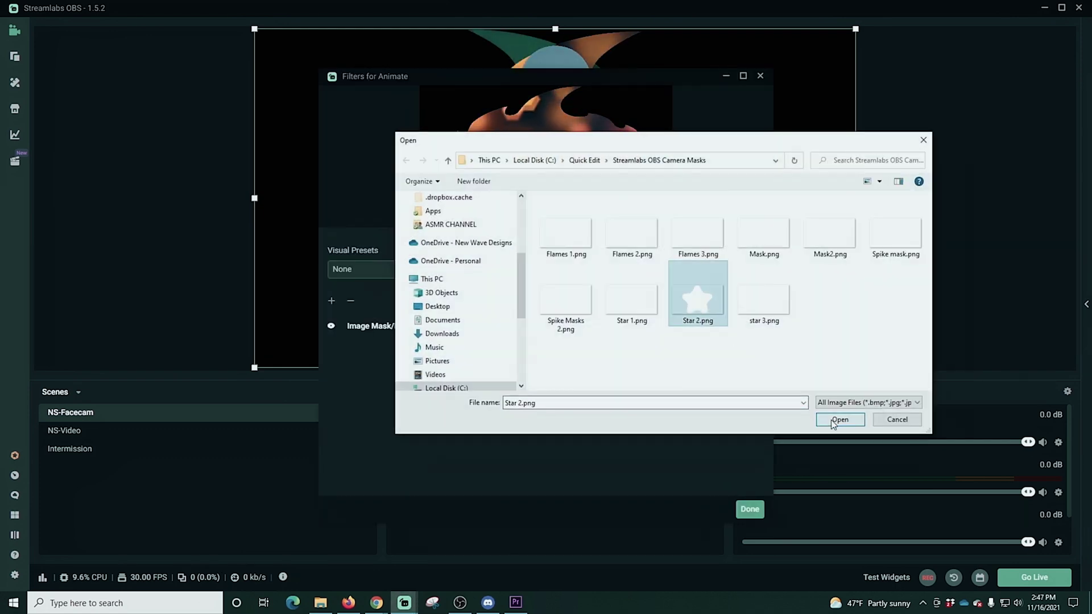
pyautogui.click(833, 421)
pyautogui.click(748, 509)
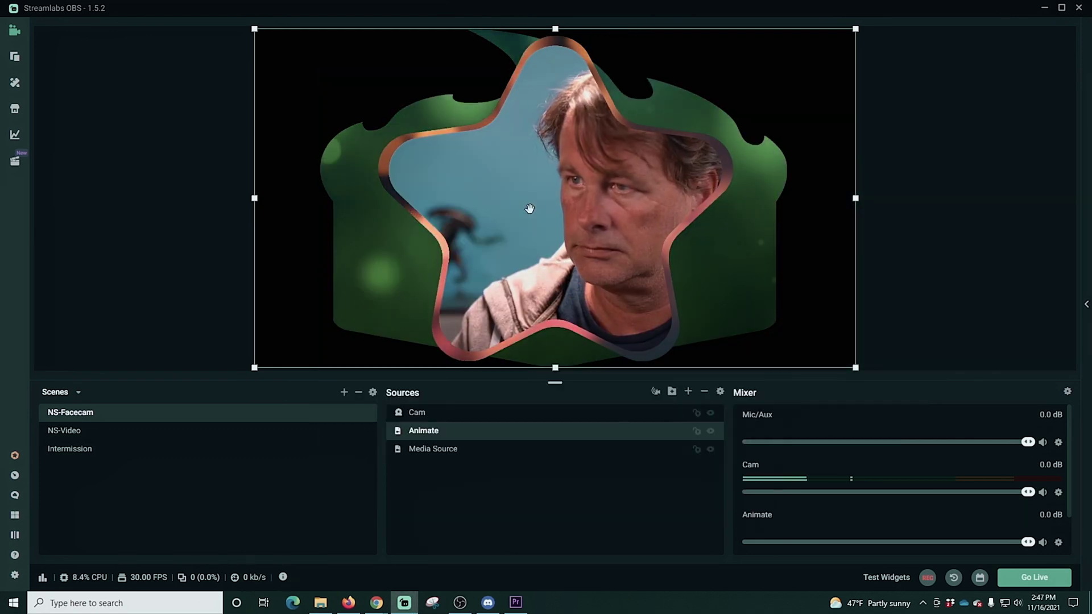
# - Replace the Media Source's image mask with star 3.png
pyautogui.rightClick(493, 449)
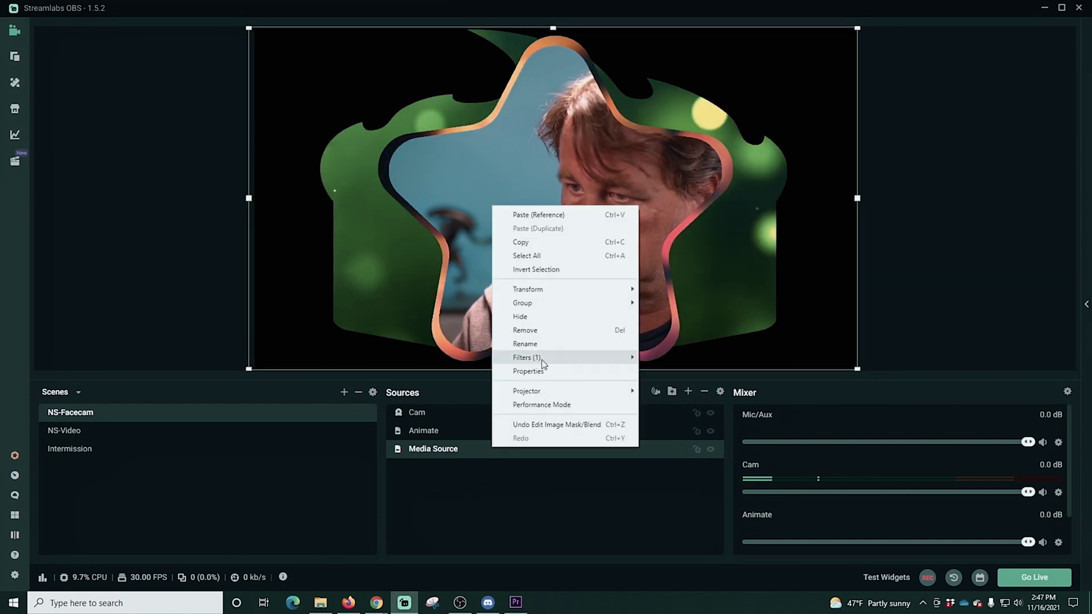
pyautogui.moveTo(622, 357)
pyautogui.click(672, 358)
pyautogui.click(742, 274)
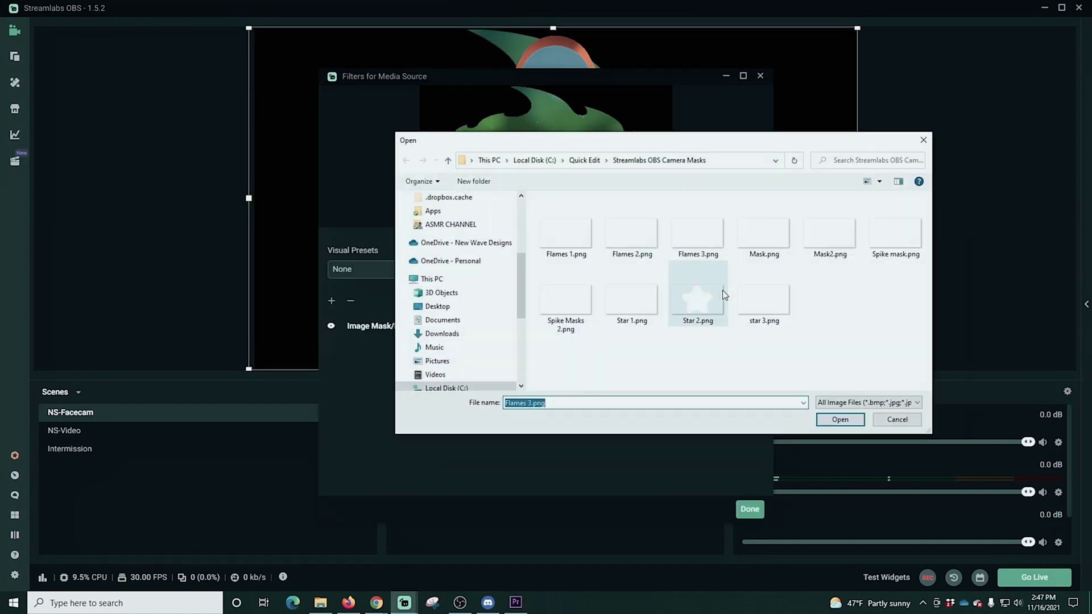
pyautogui.click(840, 421)
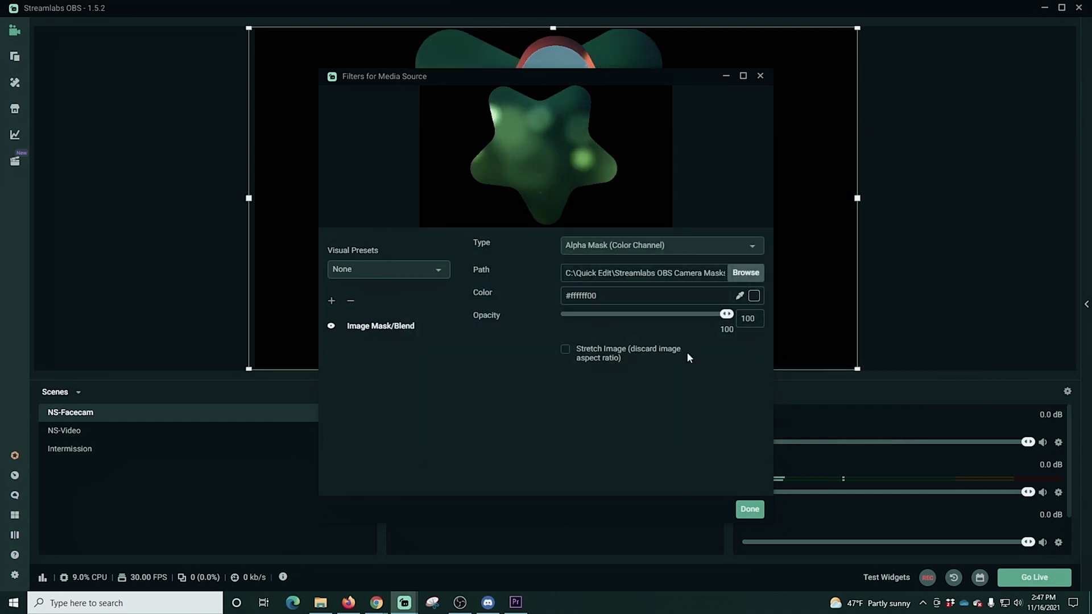
pyautogui.click(748, 509)
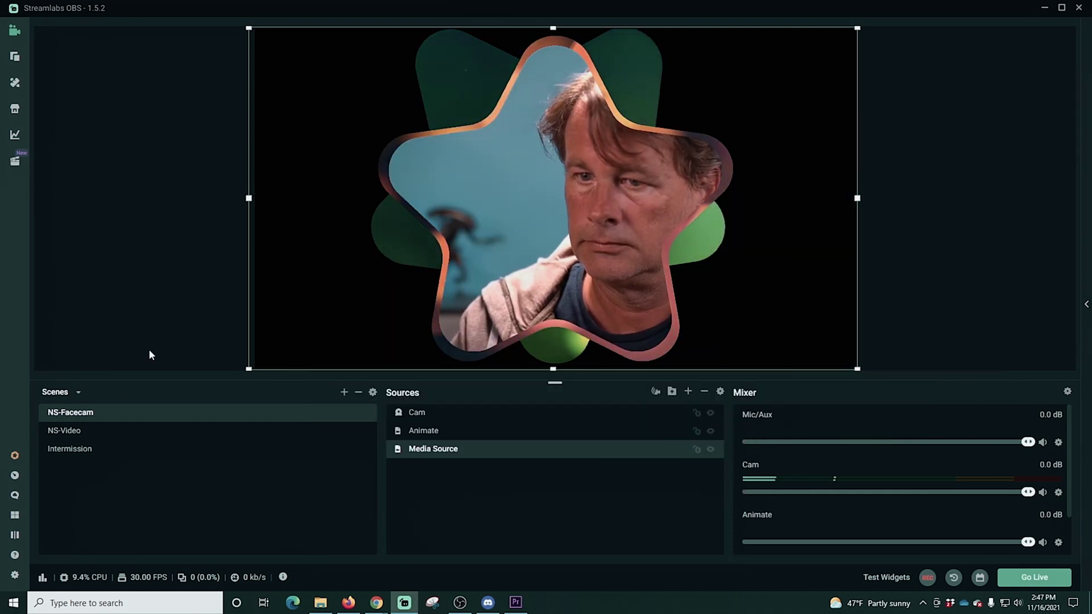
# - In the Intermission scene, enlarge the star-shaped NS-Facecam and center it above the green panel, about 27 px below the canvas's upper edge
pyautogui.click(79, 451)
pyautogui.click(399, 113)
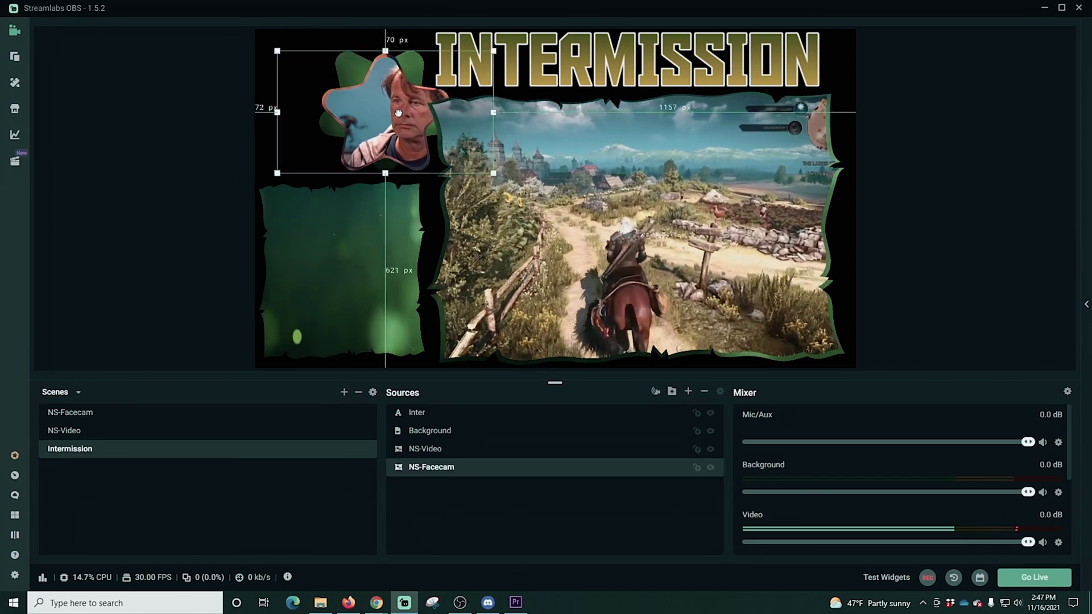
pyautogui.moveTo(398, 113); pyautogui.dragTo(339, 103)
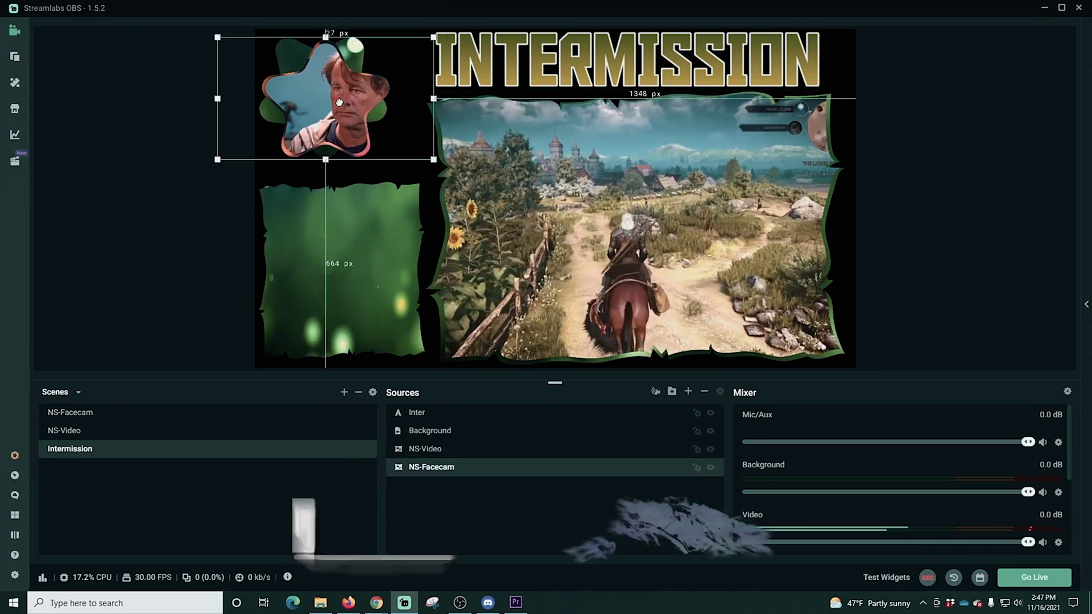
pyautogui.moveTo(433, 159); pyautogui.dragTo(472, 181)
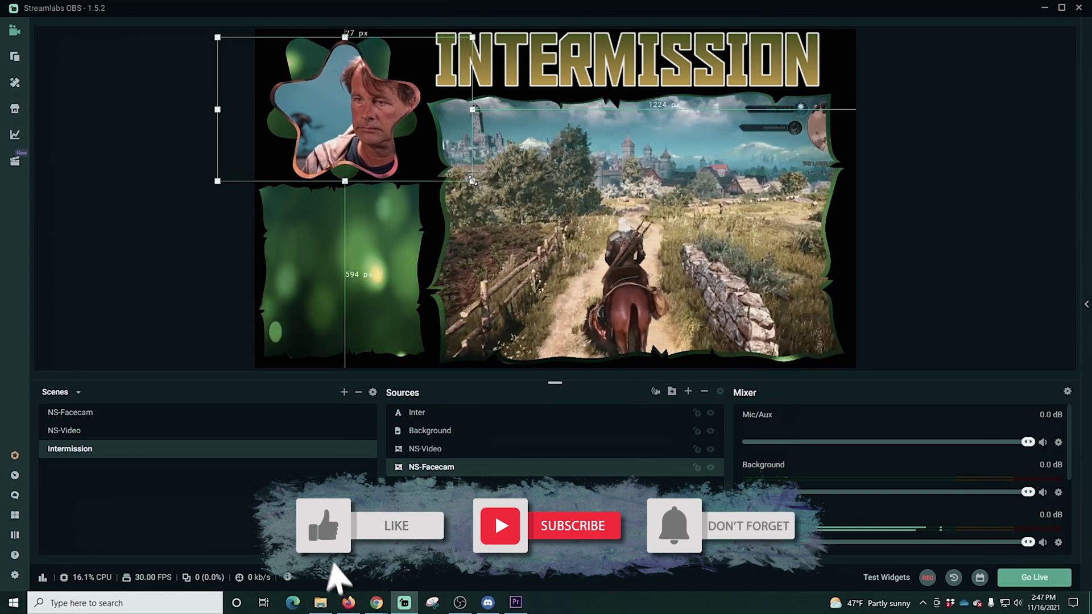
pyautogui.moveTo(374, 151); pyautogui.dragTo(372, 143)
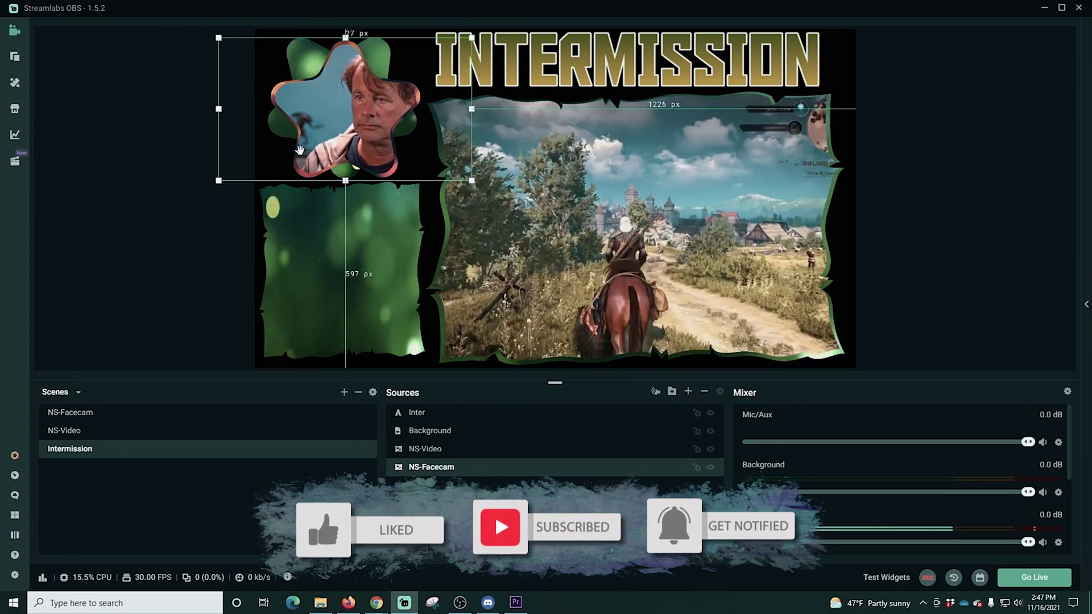
pyautogui.click(166, 185)
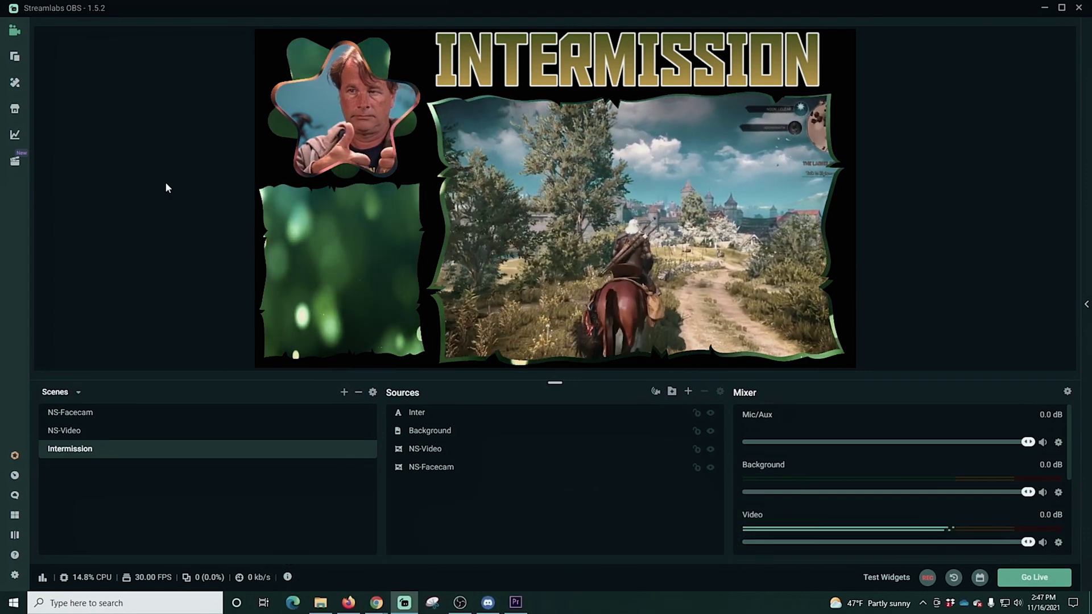